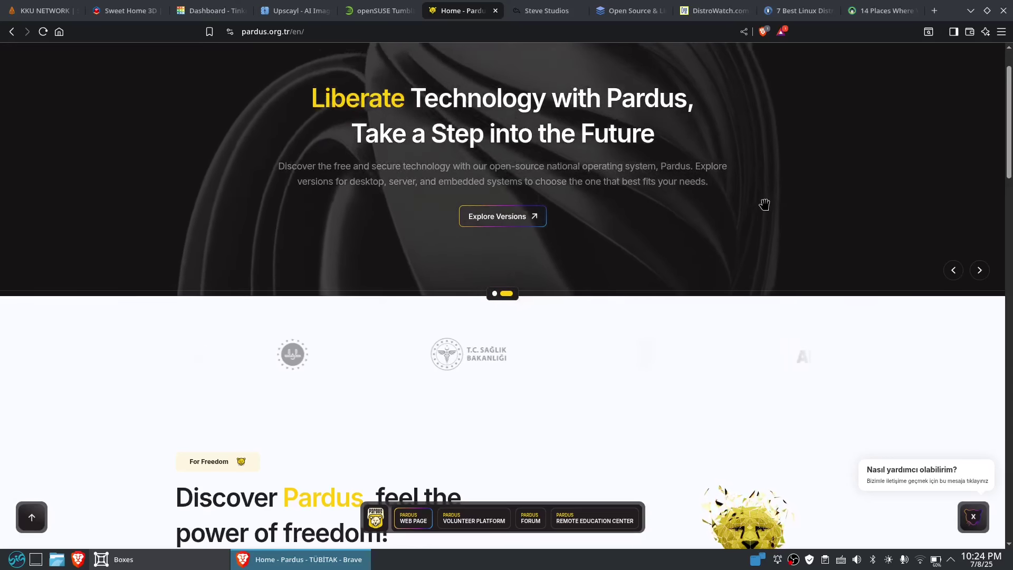
- Browse the Pardus home page and open the Download menu's dropdown list
scroll(856, 220, down, 5)
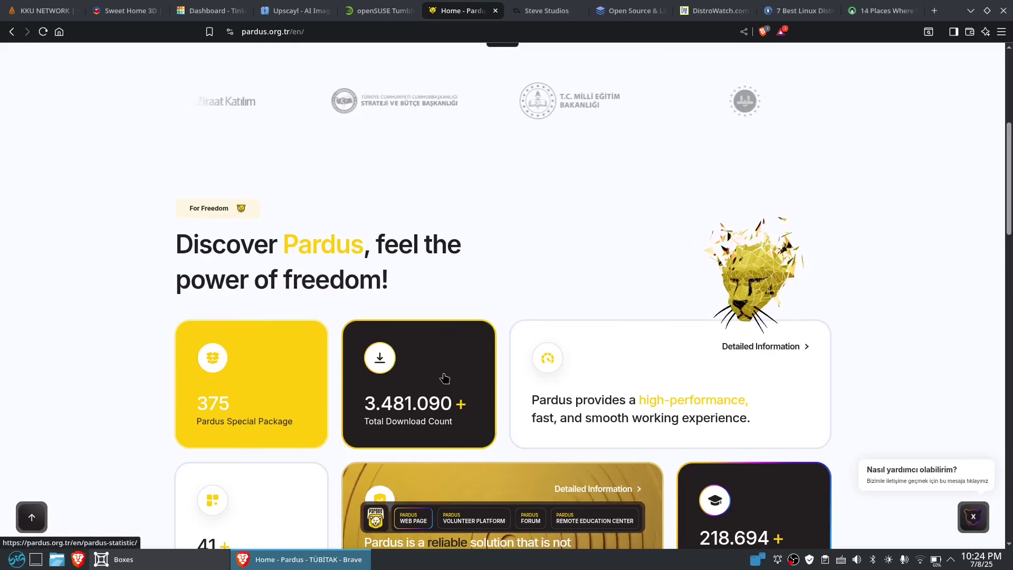
scroll(445, 378, up, 6)
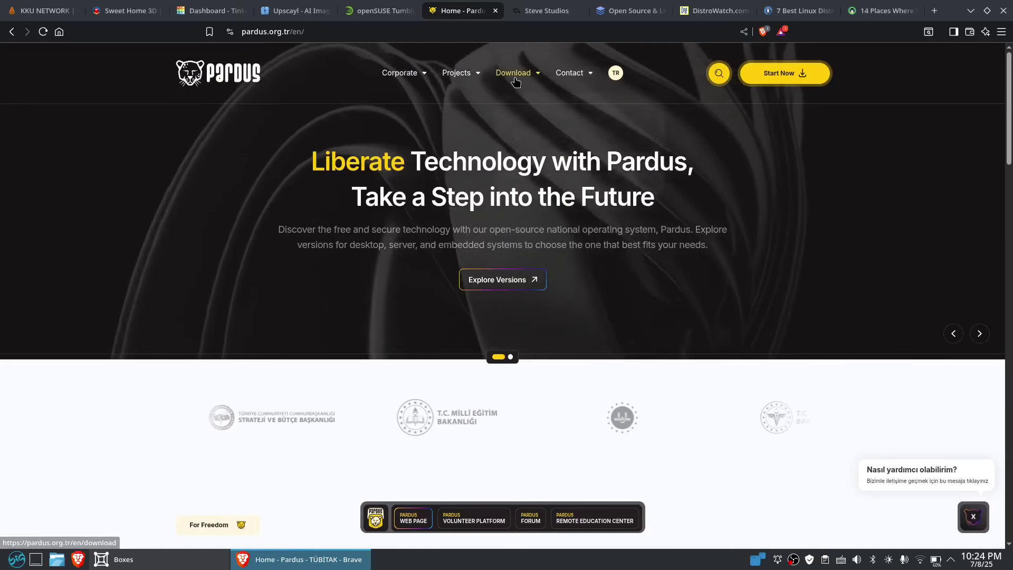
mouse_move(515, 75)
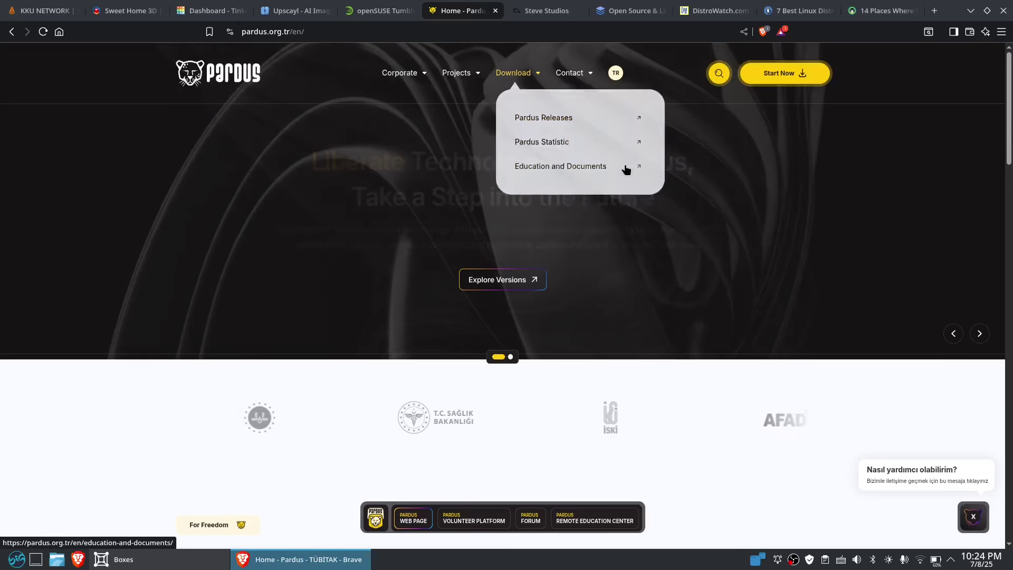
- Open and look through the Education and Documents page
click(639, 166)
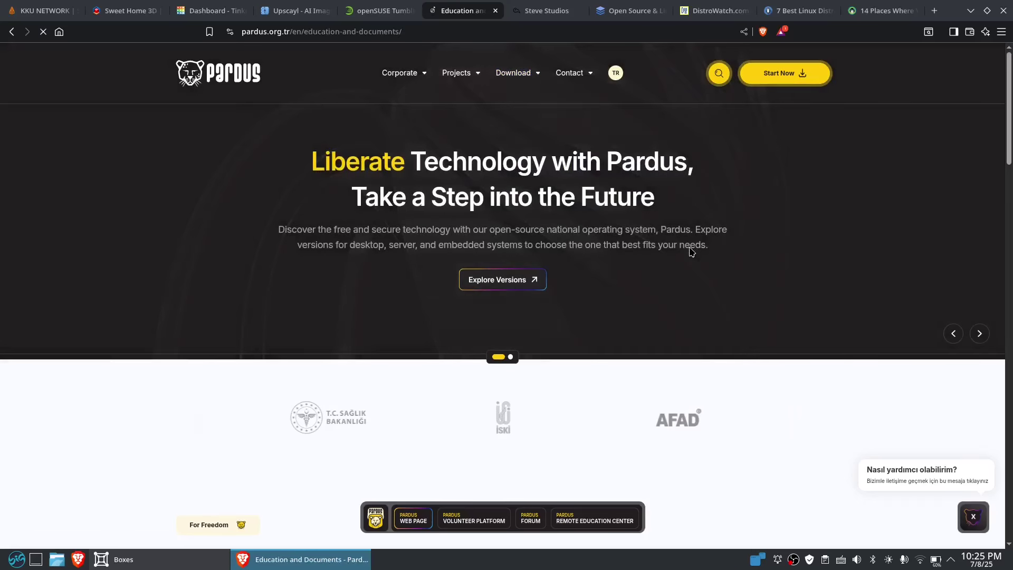
scroll(773, 269, down, 3)
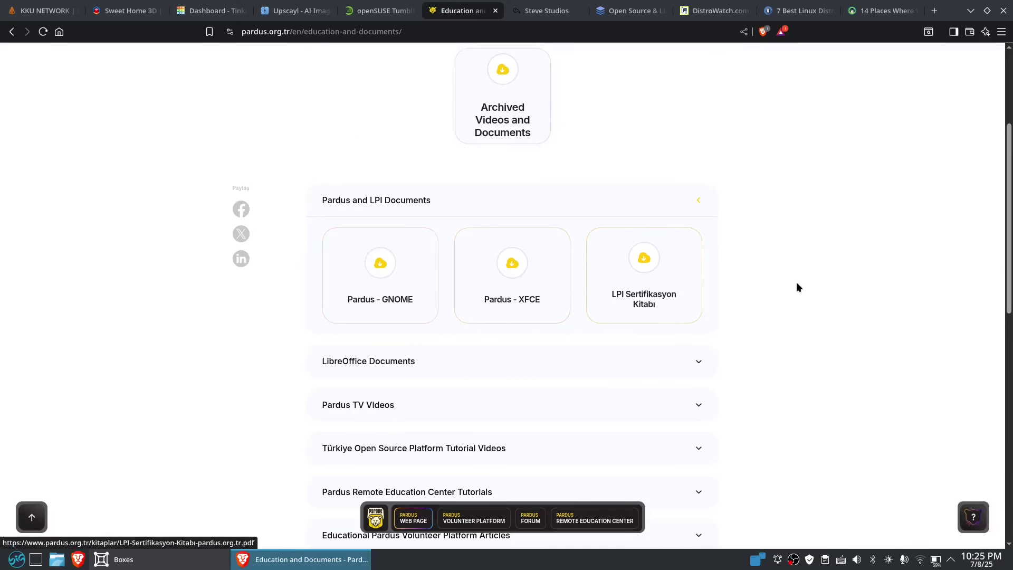
scroll(796, 287, up, 3)
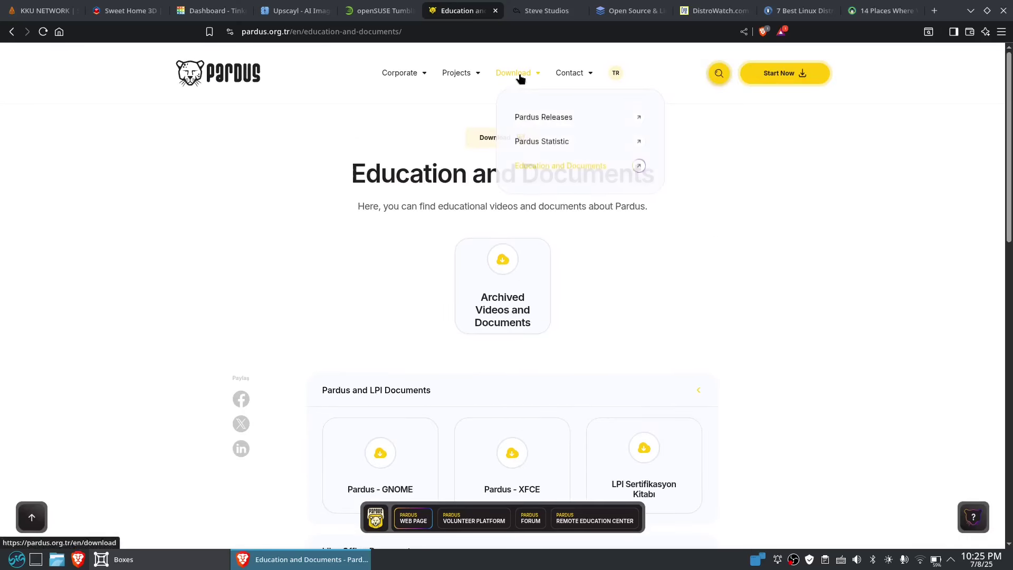
- Go to the Pardus Releases download page and reload it
click(560, 142)
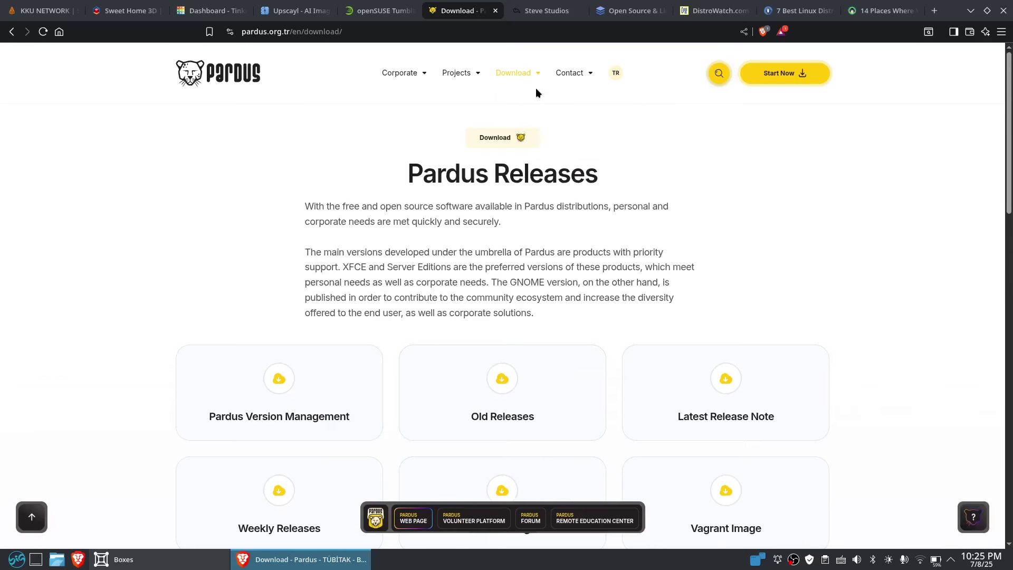
mouse_move(534, 73)
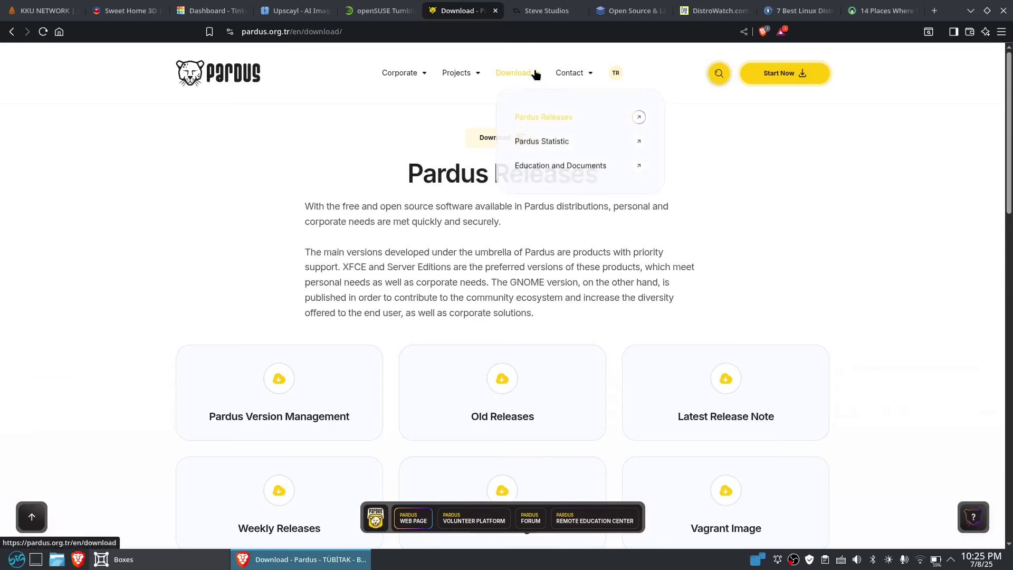
click(583, 126)
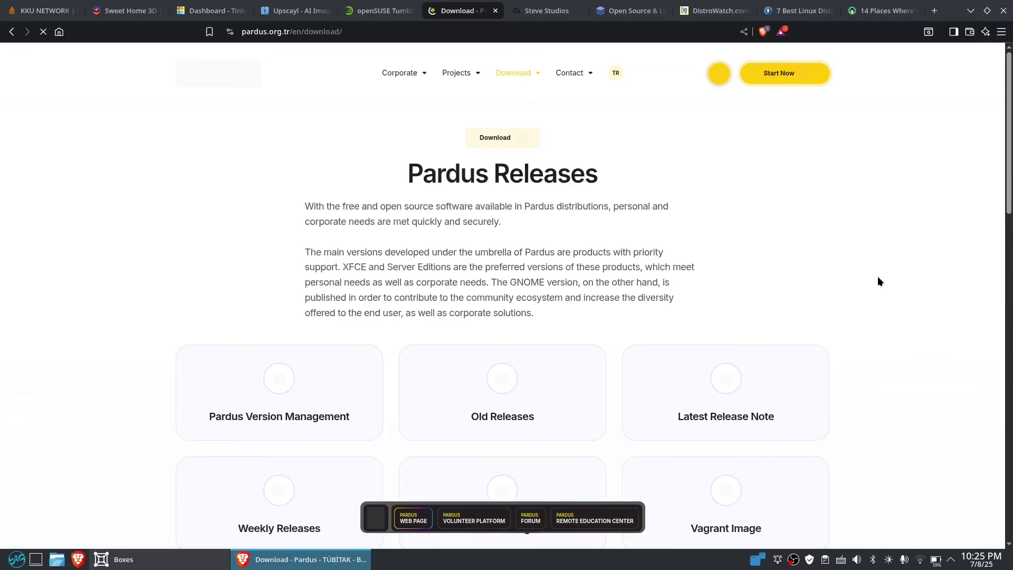
- Download the Pardus 23.4 XFCE ISO into Downloads as Pardus-23.4-XFCE-amd64.iso
scroll(878, 277, down, 7)
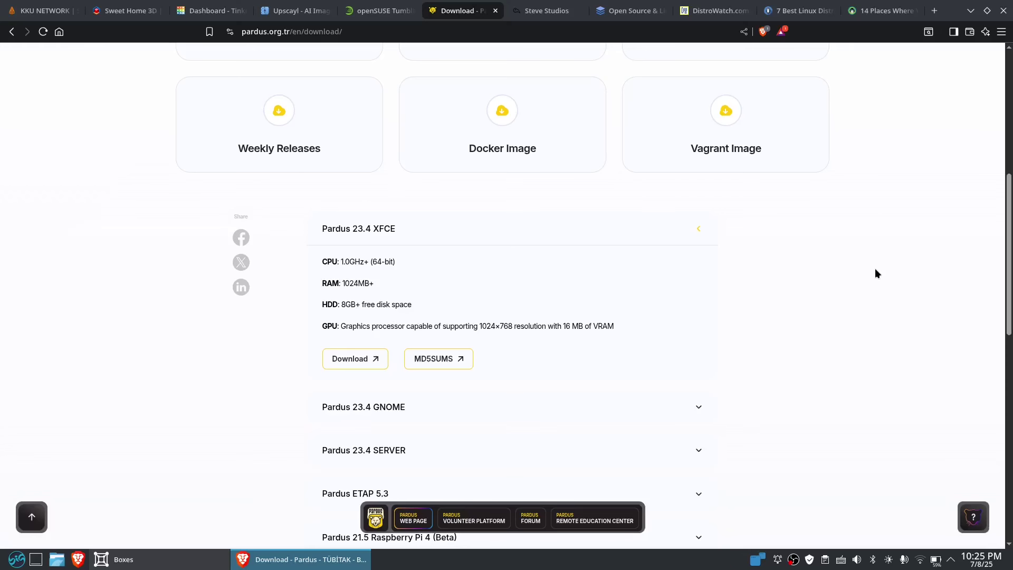
click(376, 360)
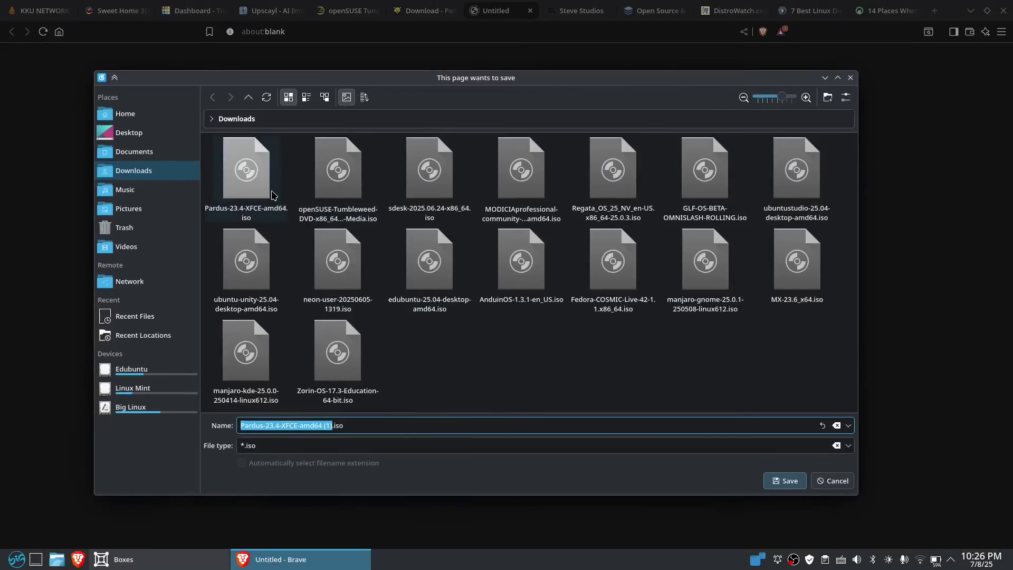
click(255, 184)
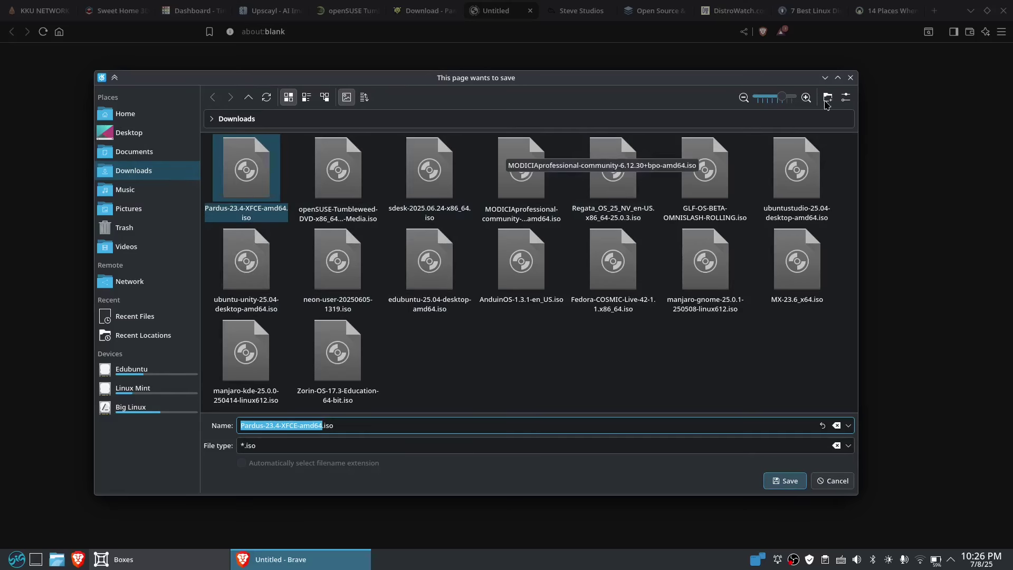
click(851, 78)
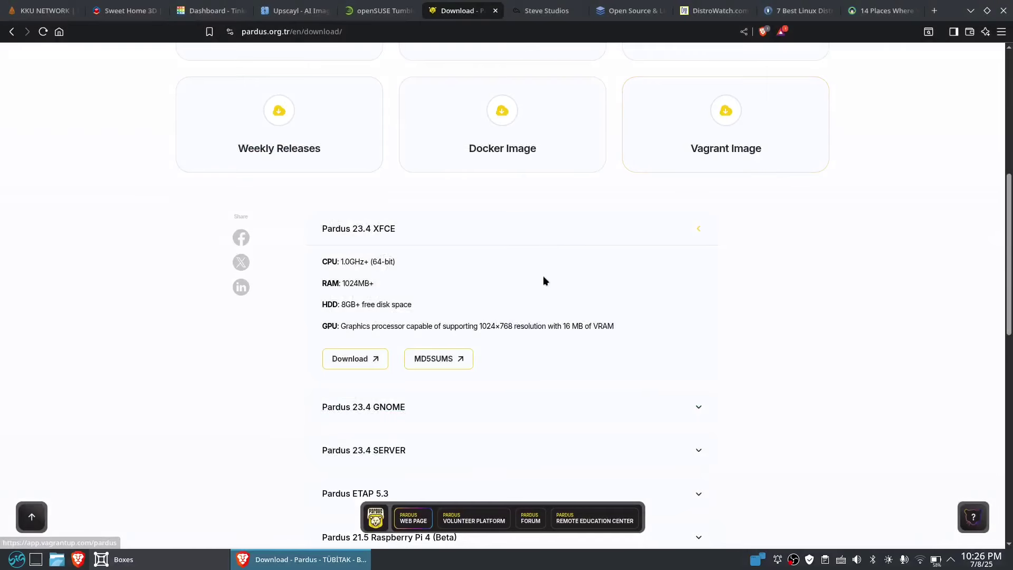
- Expand the Pardus 23.4 SERVER, GNOME and XFCE requirement rows, then minimize Brave
scroll(695, 303, down, 4)
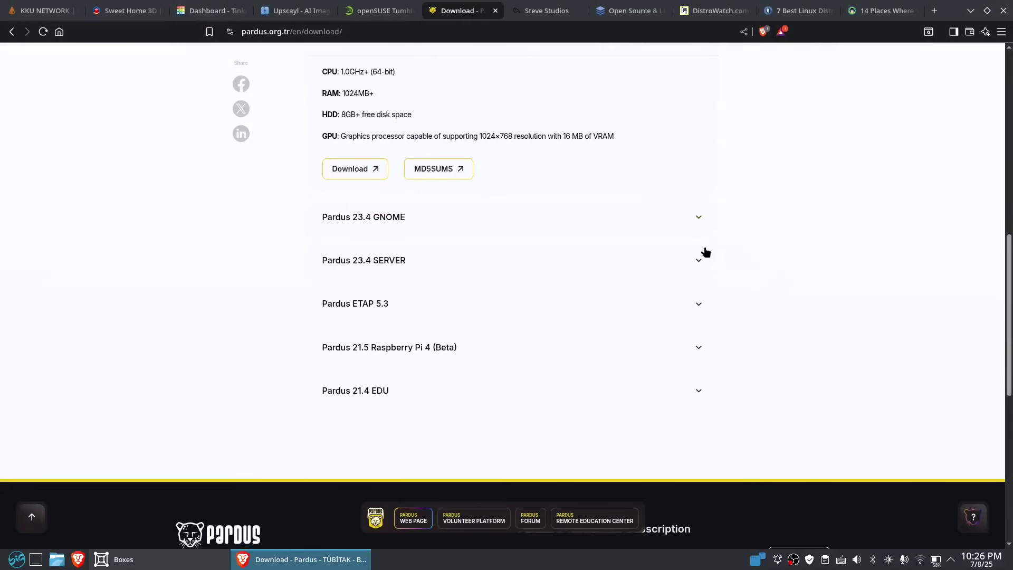
click(701, 261)
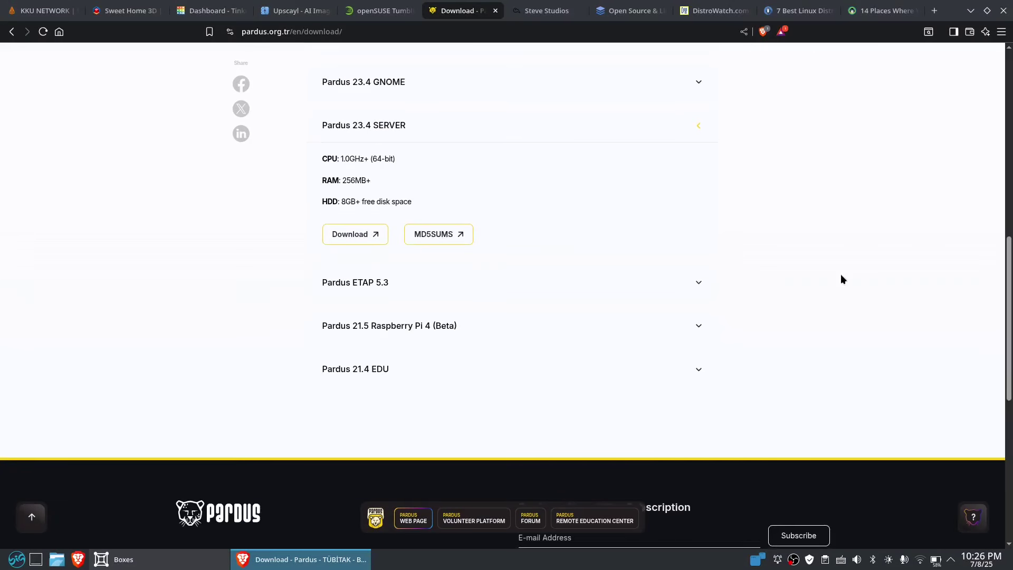
scroll(840, 275, up, 3)
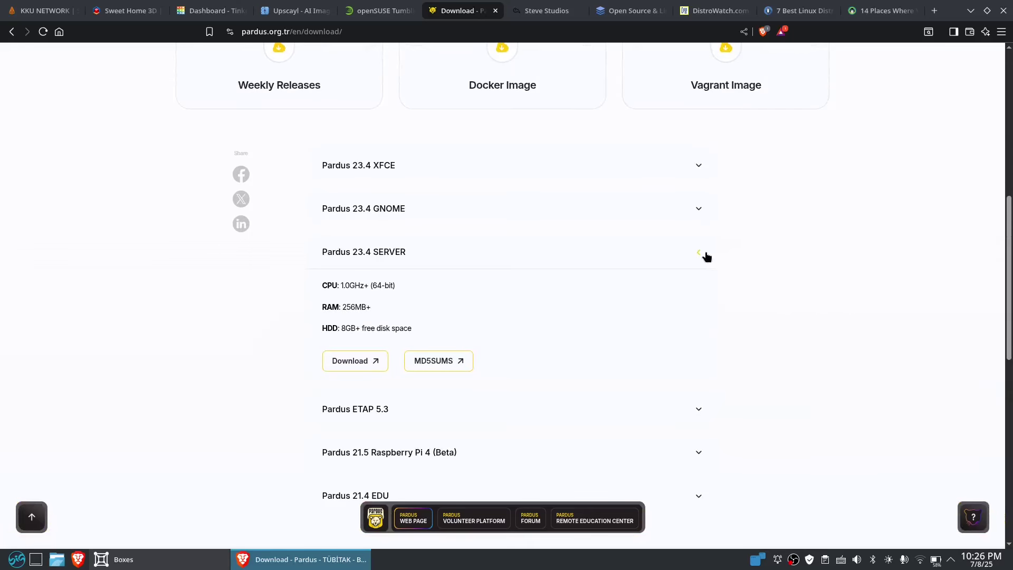
click(698, 216)
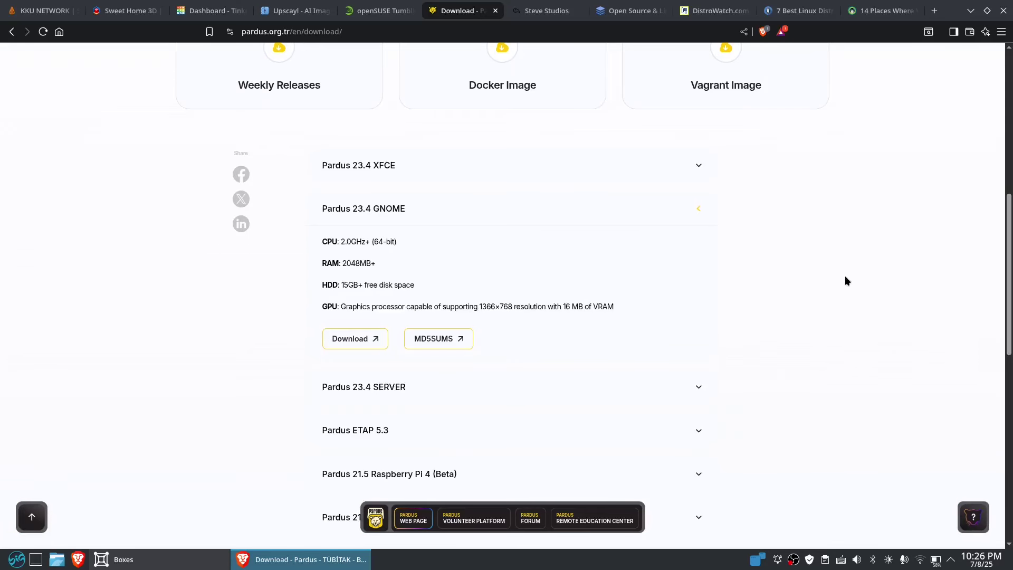
click(699, 167)
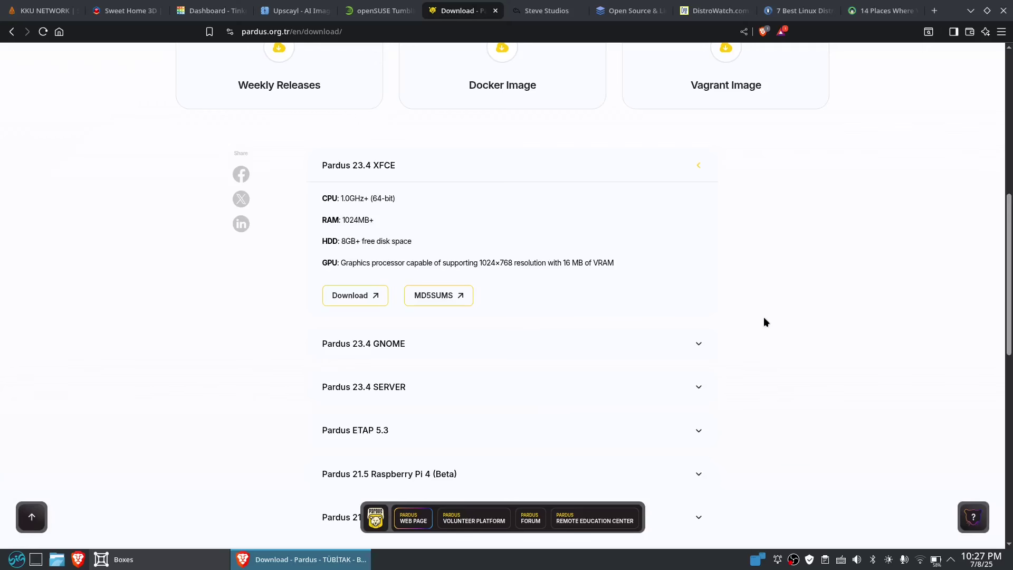
scroll(731, 301, up, 2)
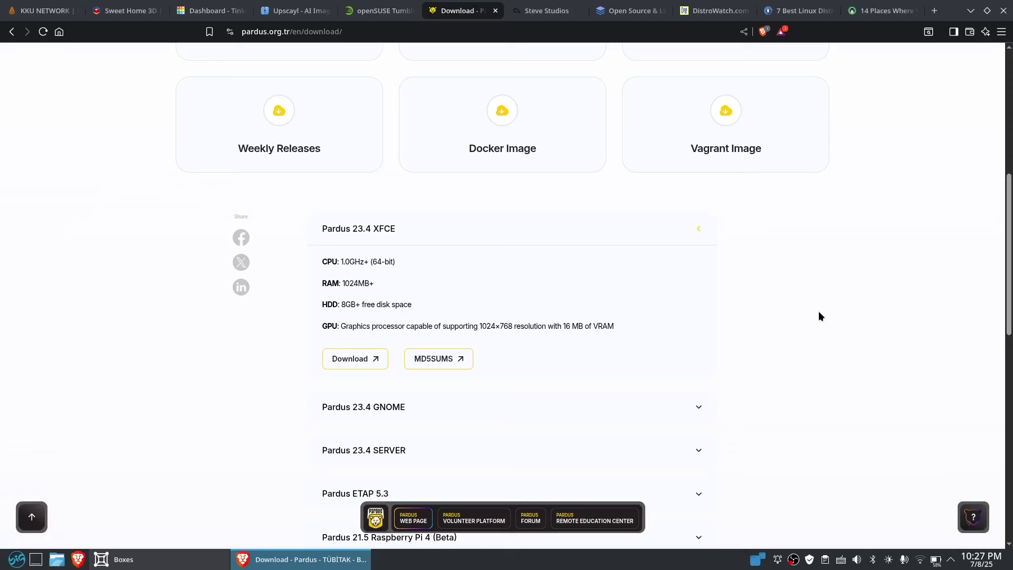
click(970, 11)
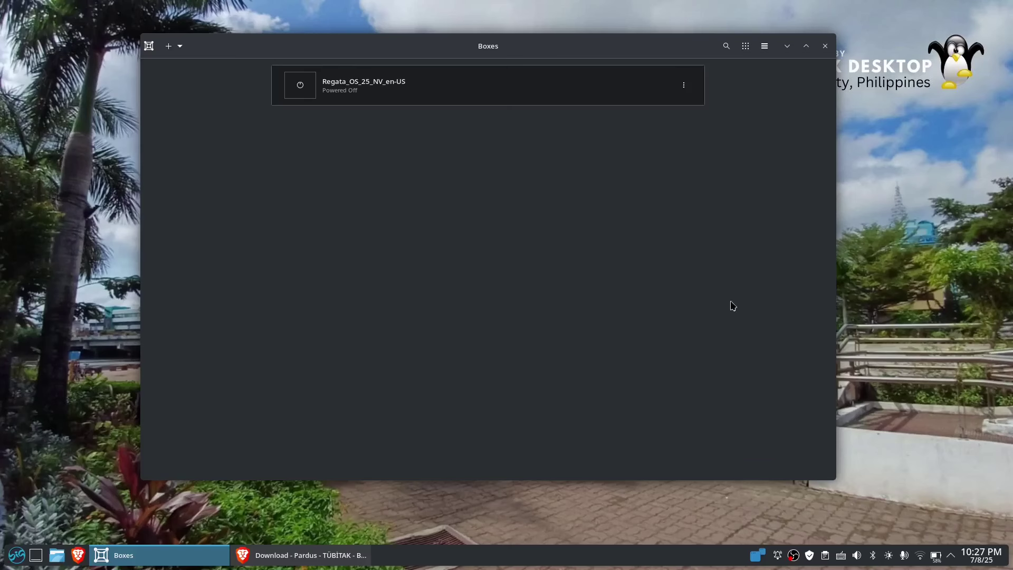
- Create a new GNOME Boxes machine from the file Pardus-23.4-XFCE-amd64.iso
click(172, 47)
click(221, 115)
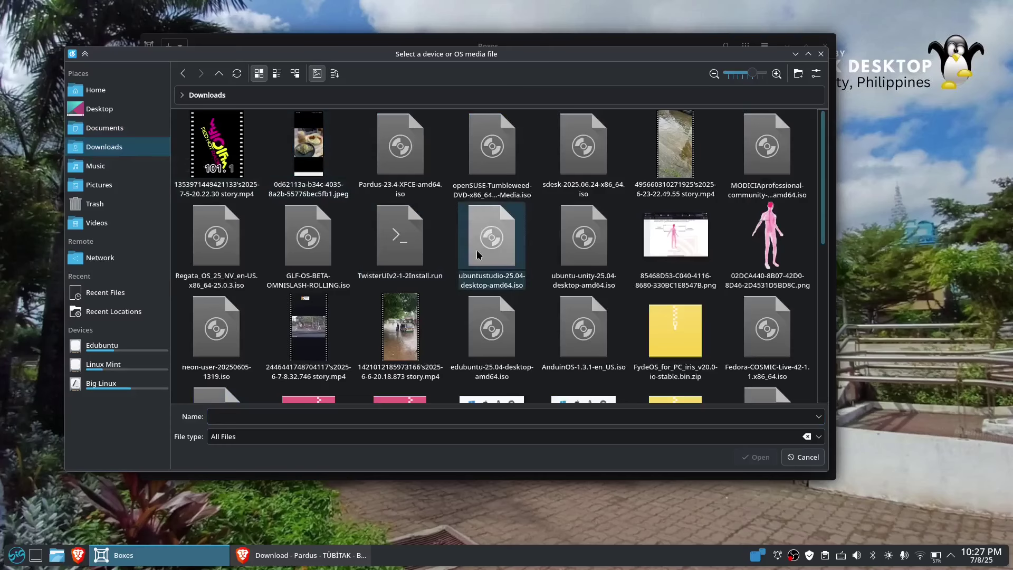
click(400, 148)
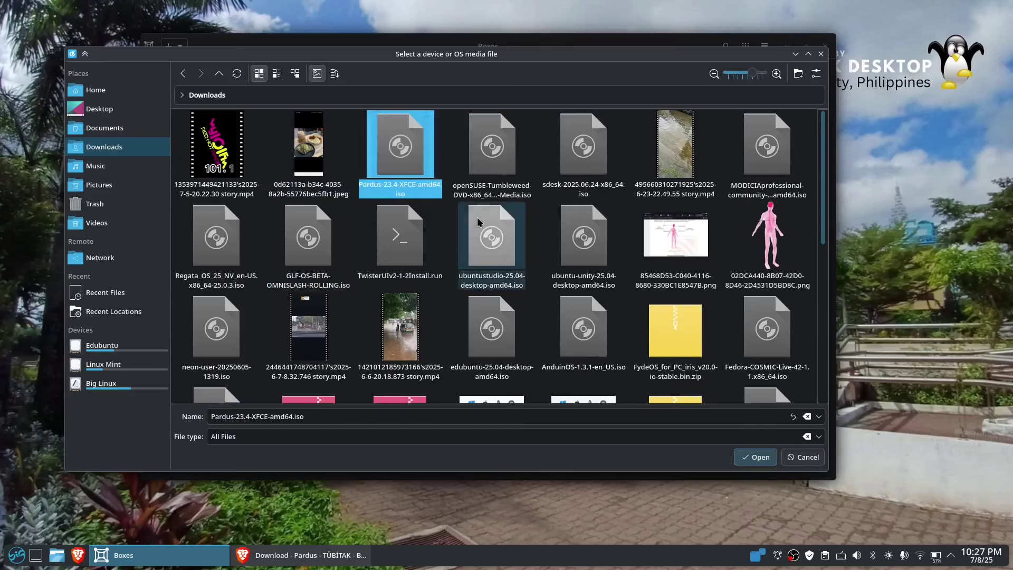
click(760, 458)
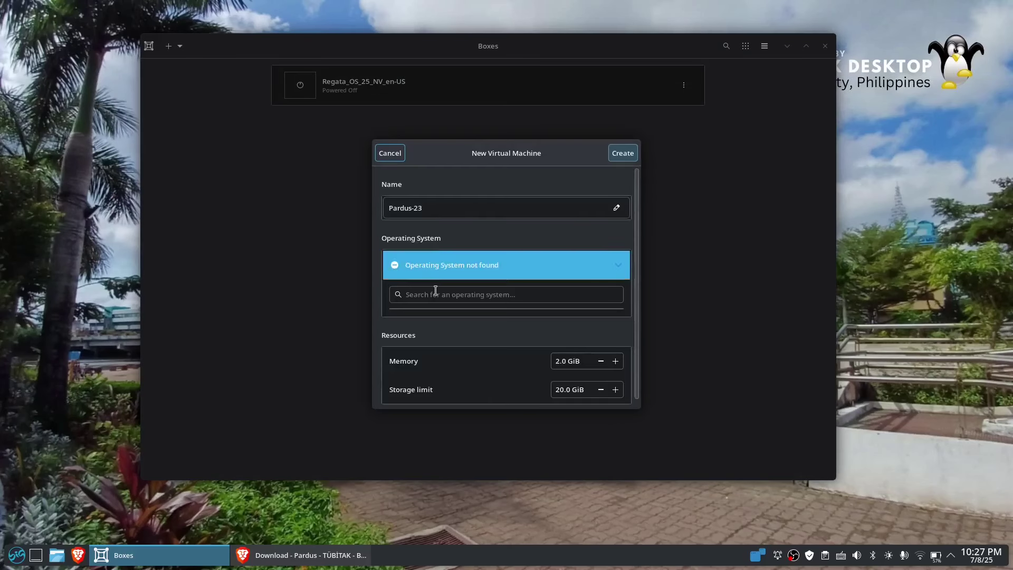
- Give Pardus-23 8 GiB memory and a 50 GiB storage limit, then create it
scroll(640, 350, down, 1)
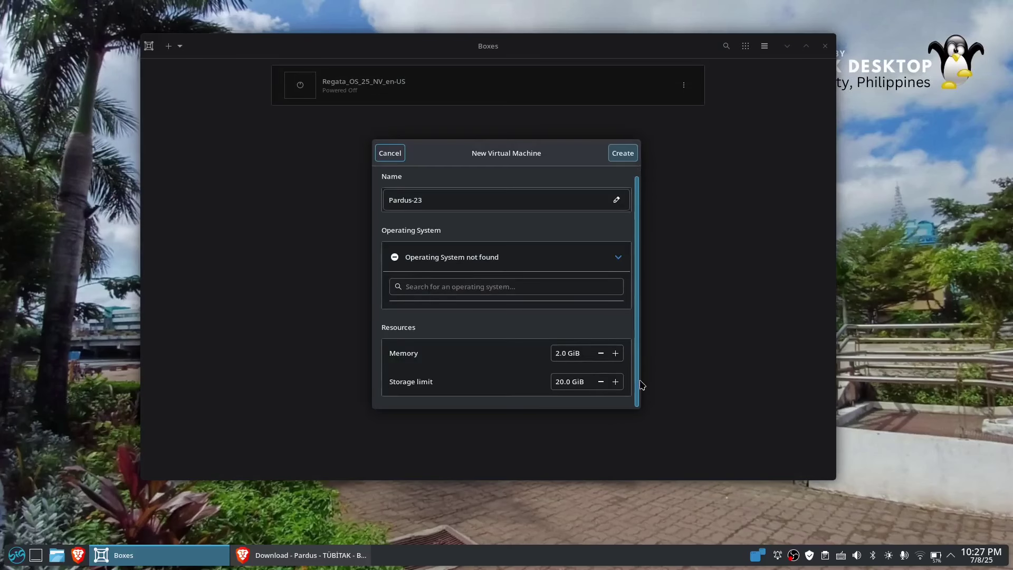
drag(560, 353, 538, 354)
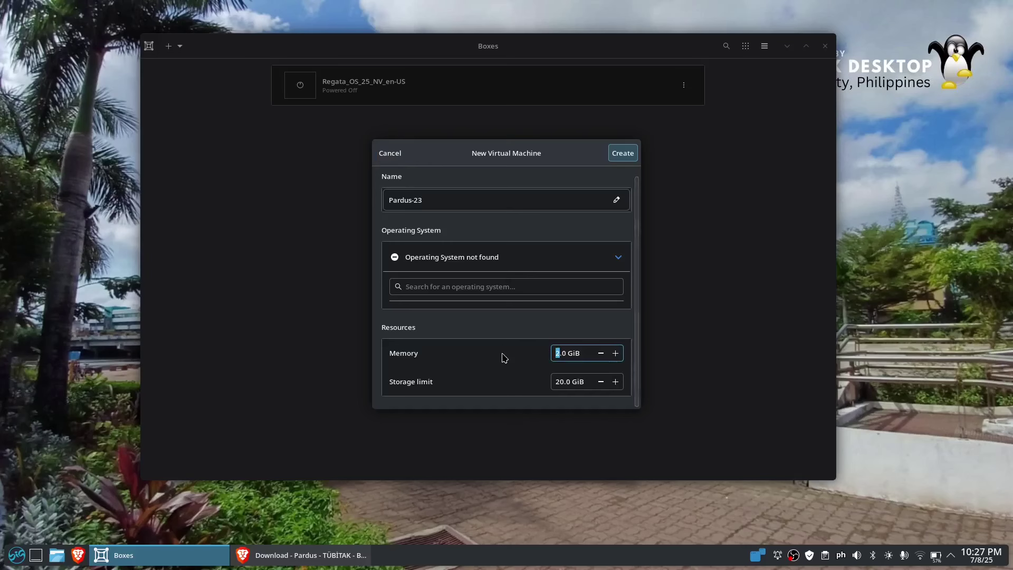
click(558, 380)
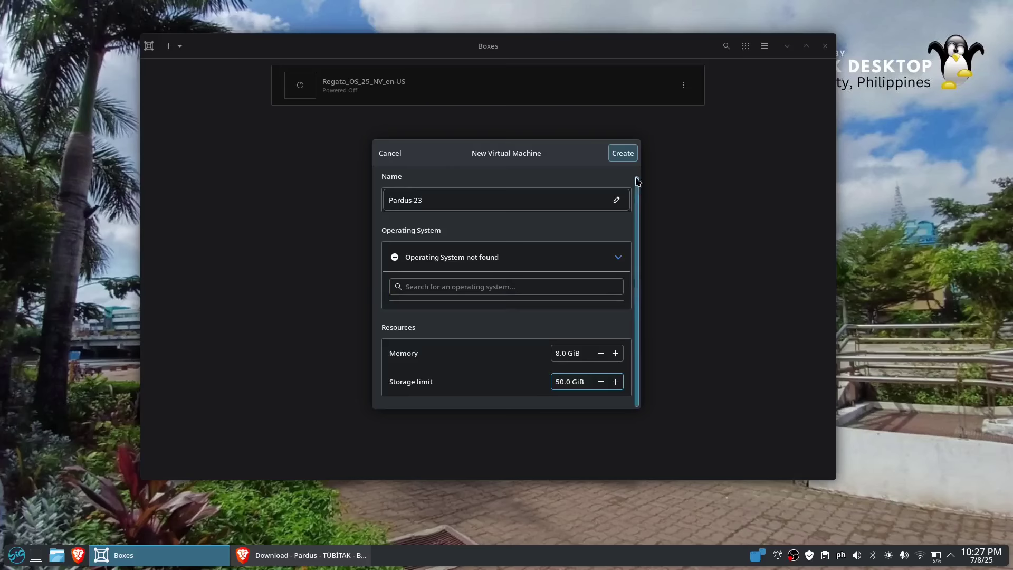
click(633, 155)
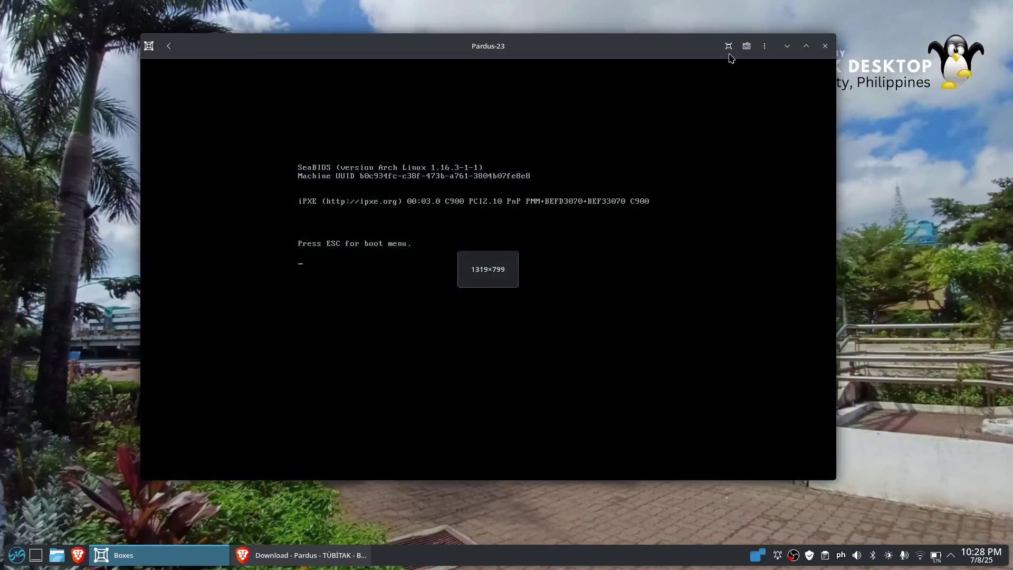
- Show the Pardus-23 machine full screen and boot it with English selected
click(729, 46)
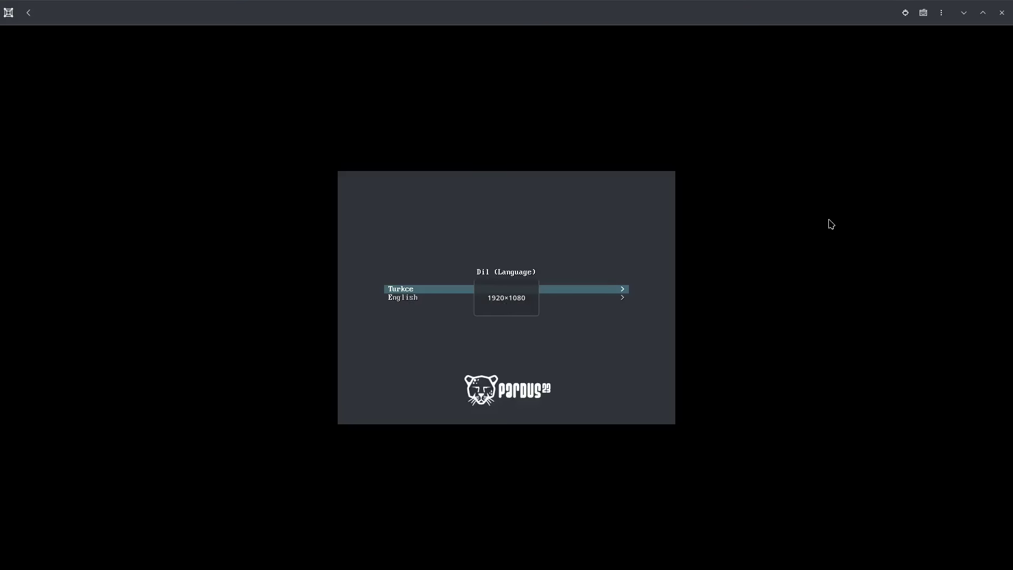
key(Down)
key(Up)
key(Down)
key(Up)
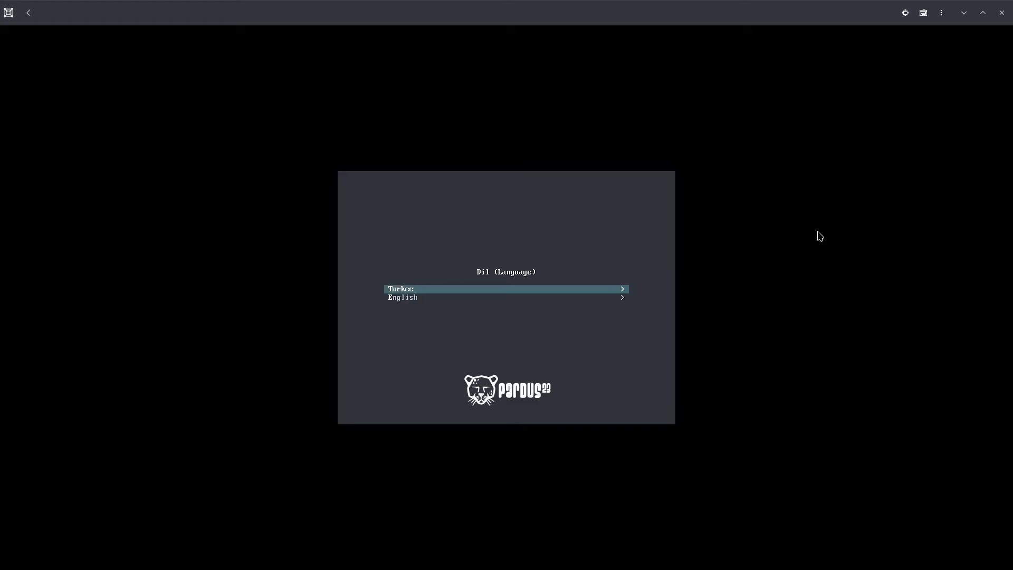
key(Down)
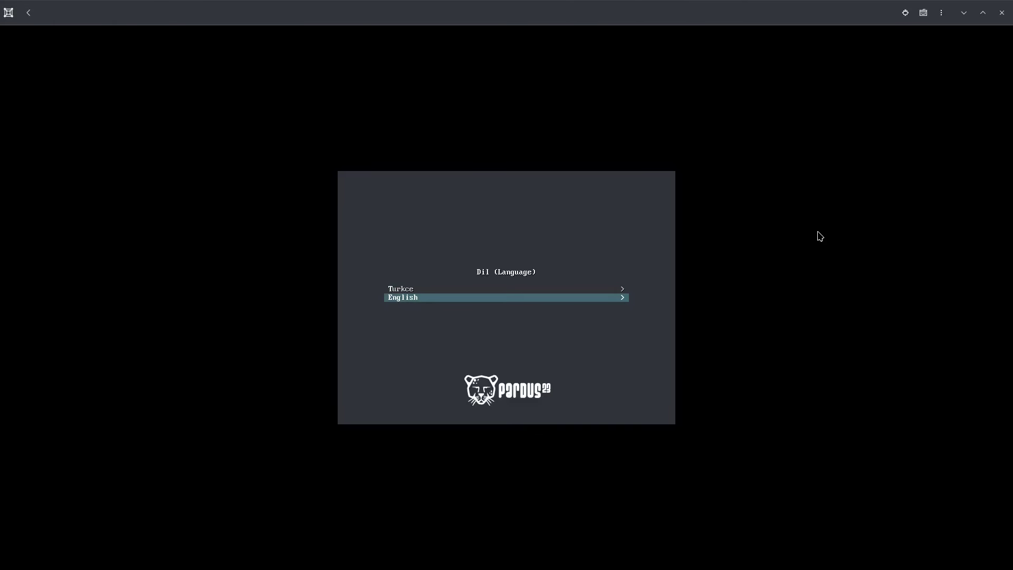
key(Return)
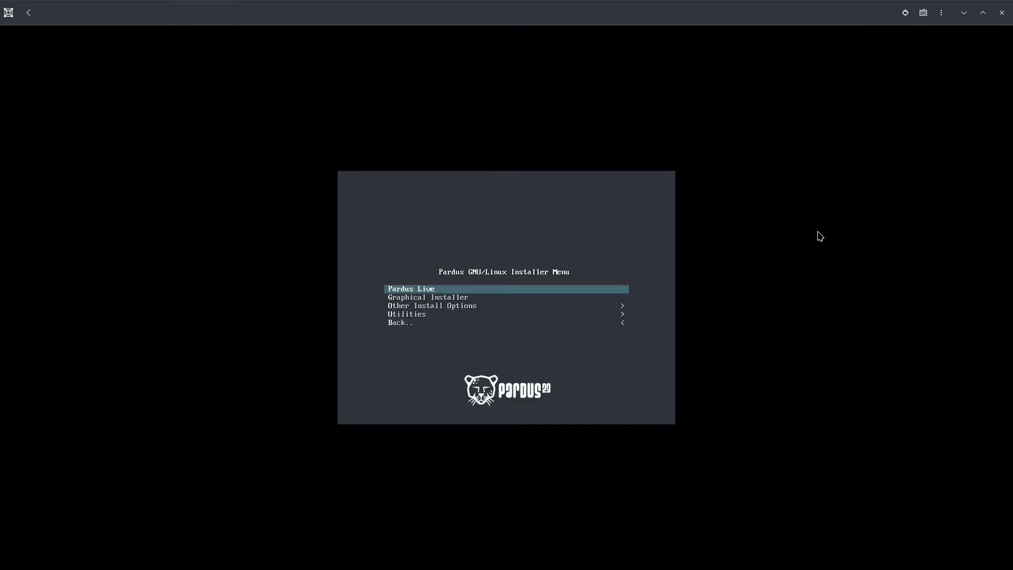
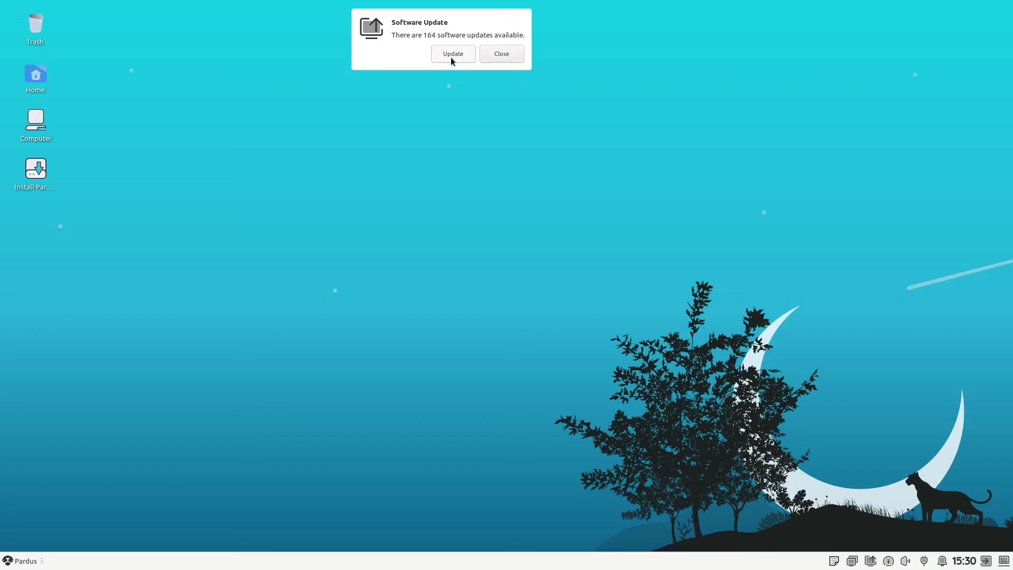
- Launch Install Pardus and keep US English, the English (US) keyboard and the Asia/Manila timezone
click(35, 174)
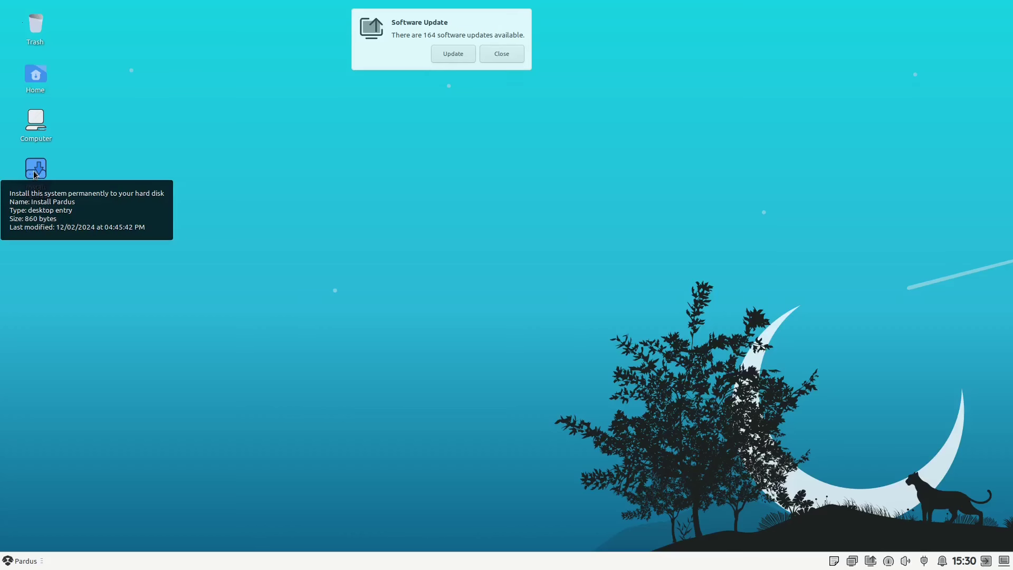
double_click(34, 171)
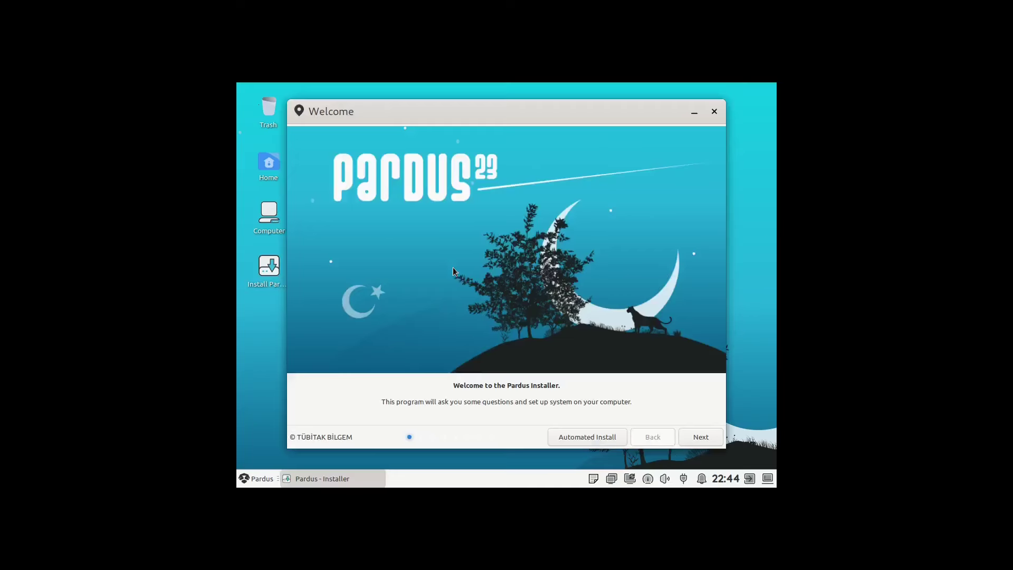
click(701, 437)
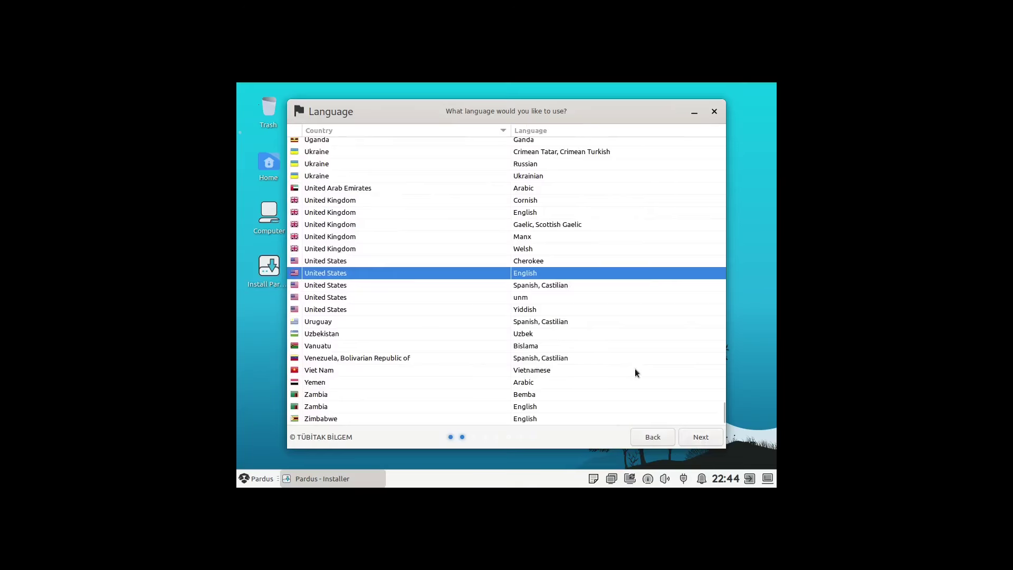
click(701, 437)
scroll(362, 355, down, 3)
click(338, 386)
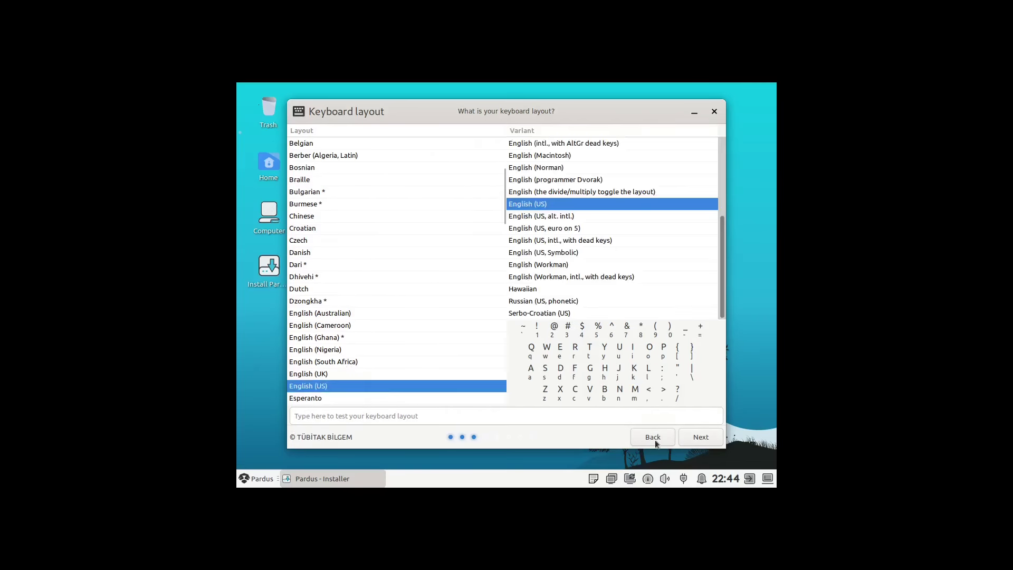
click(700, 437)
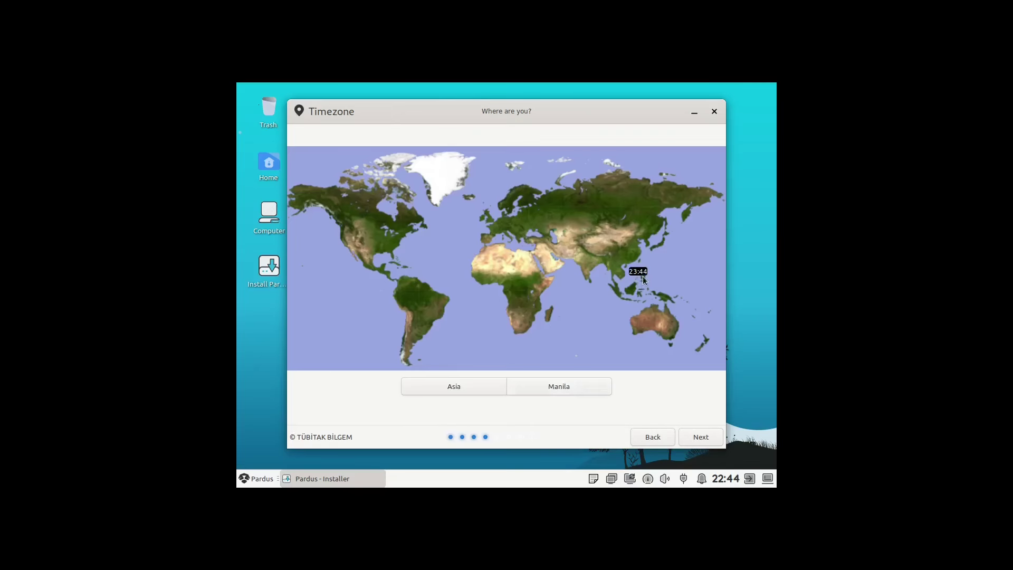
click(698, 437)
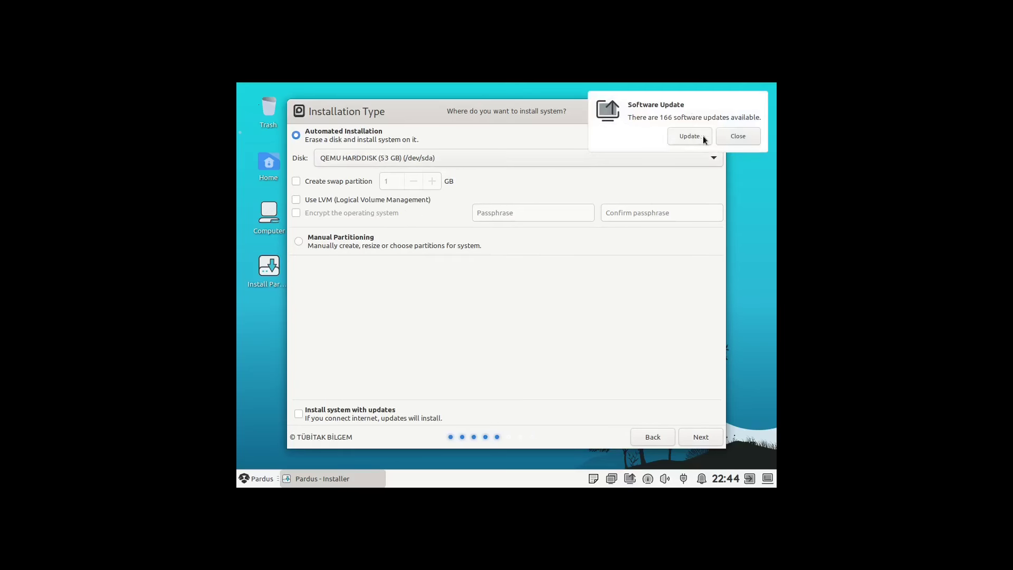
- Choose automated installation that erases the whole QEMU disk with a new partition table
click(739, 137)
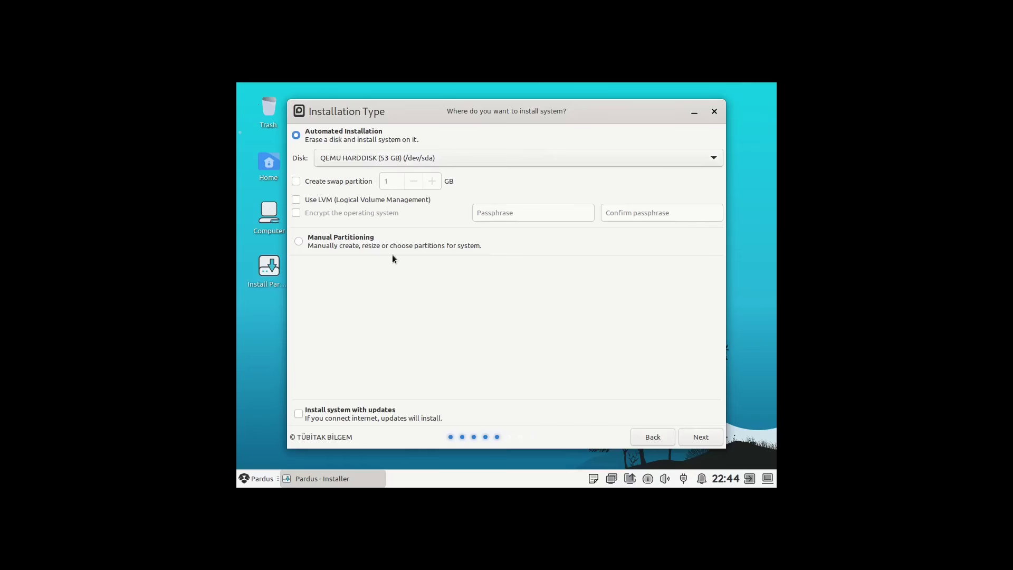
click(710, 438)
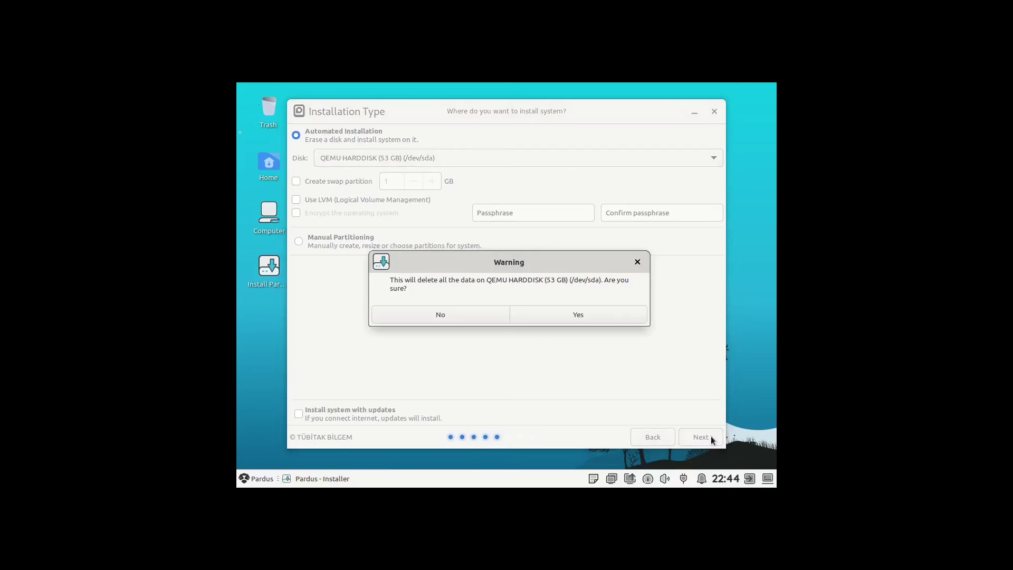
click(565, 316)
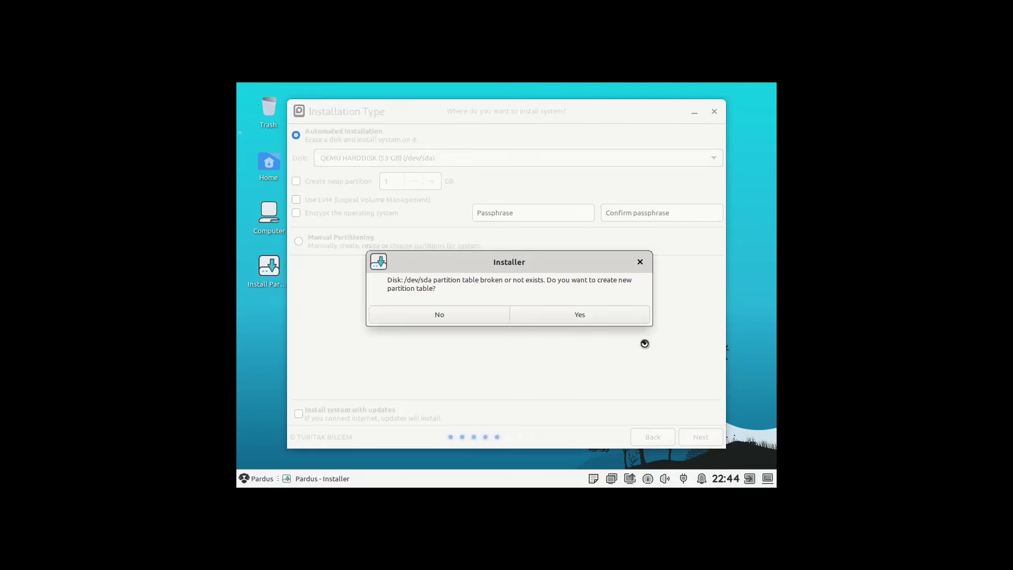
click(577, 313)
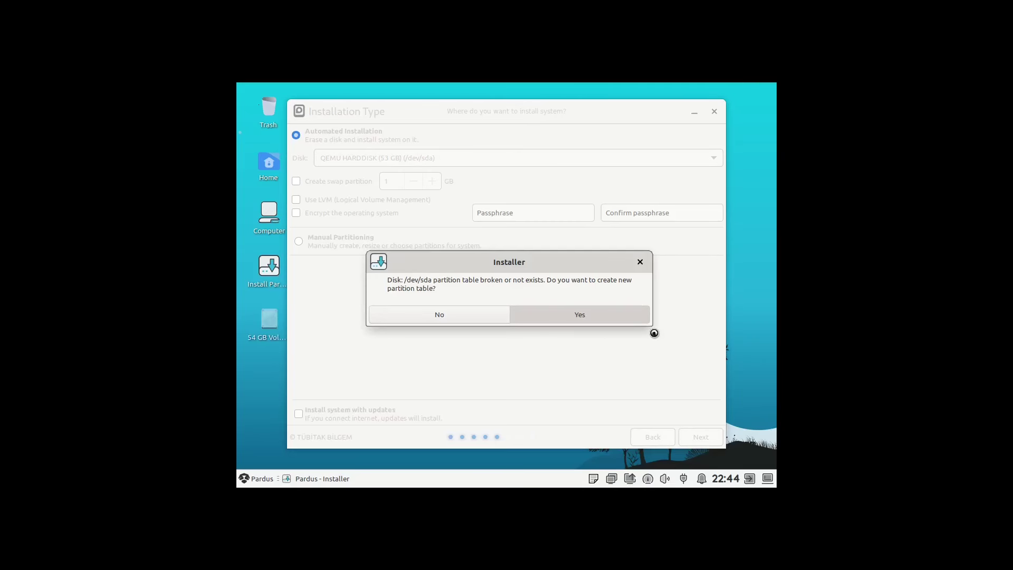
click(508, 213)
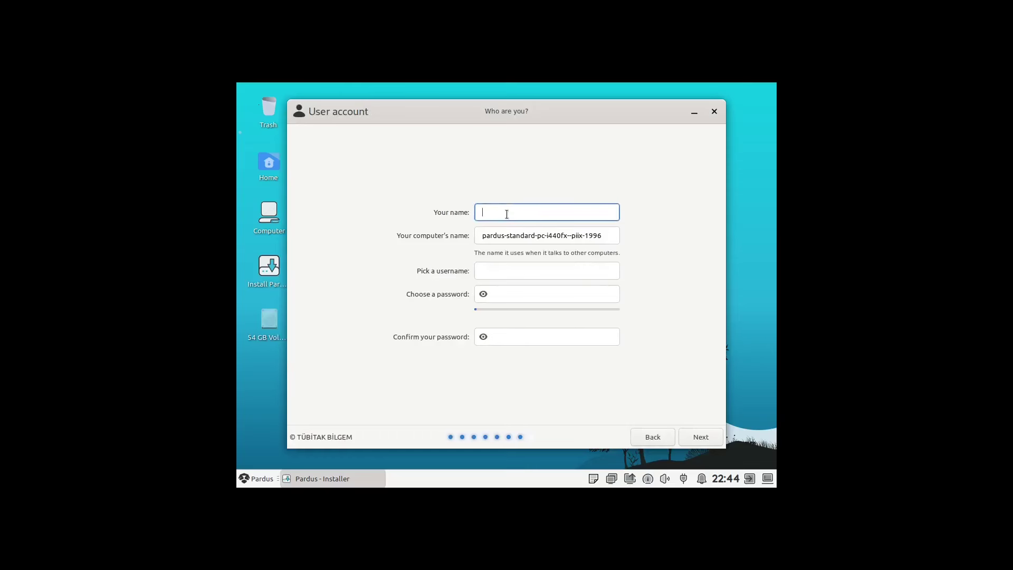
- Enter the user's full name and a short numeric password, accept the weak-password warning, and install
text(rialbbe)
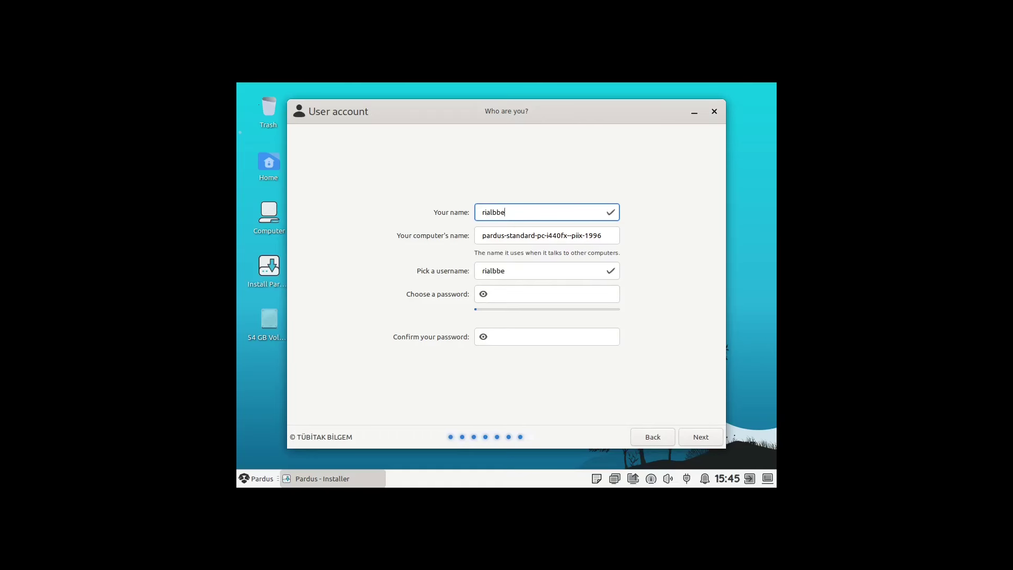
click(508, 295)
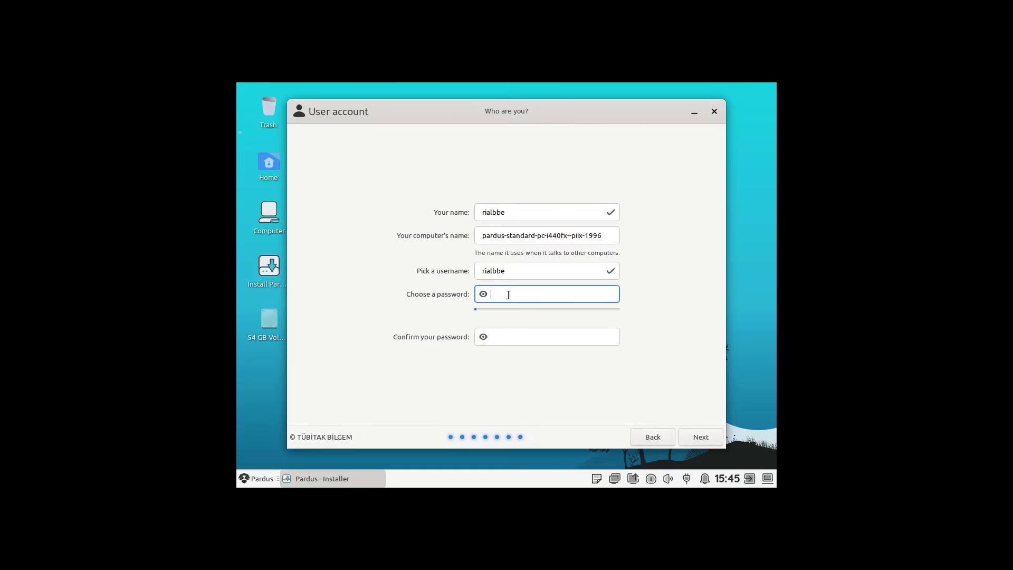
text(1)
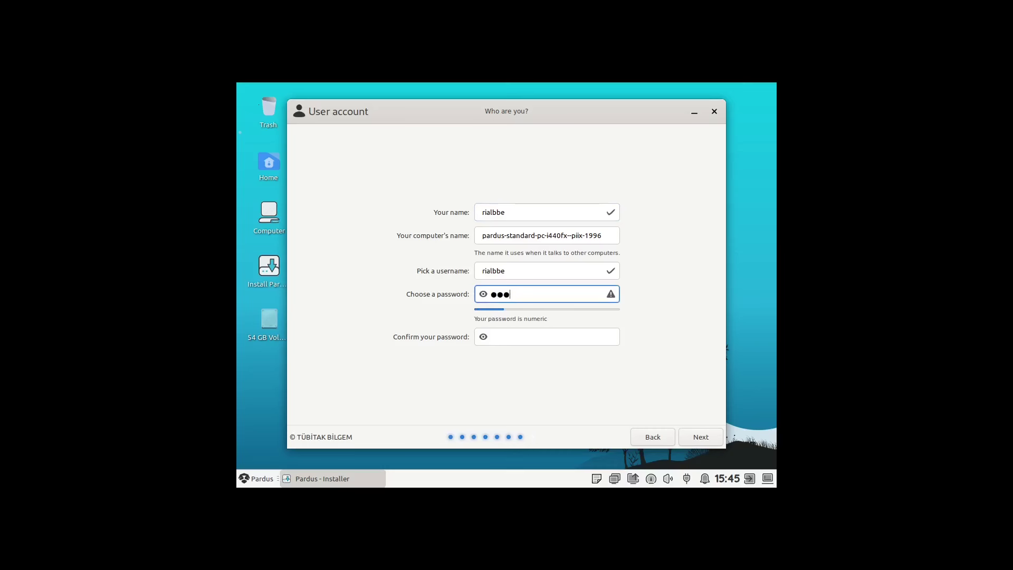
click(546, 333)
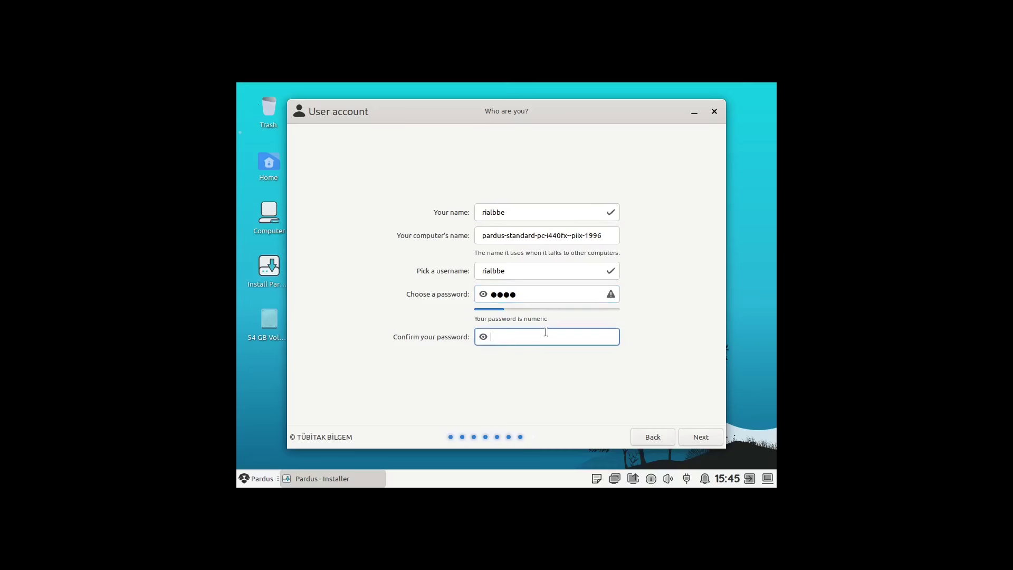
text(1234)
click(702, 442)
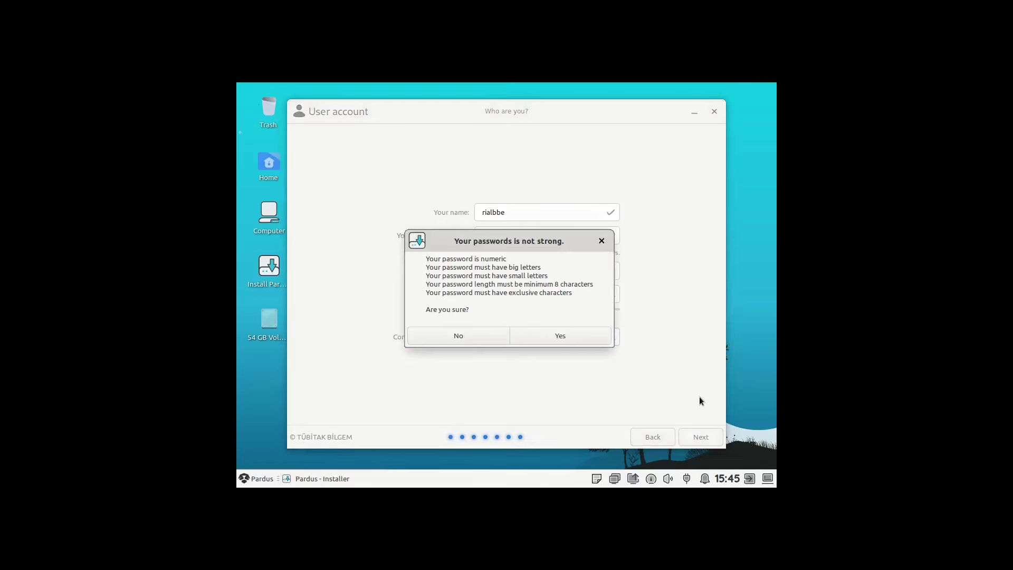
click(571, 341)
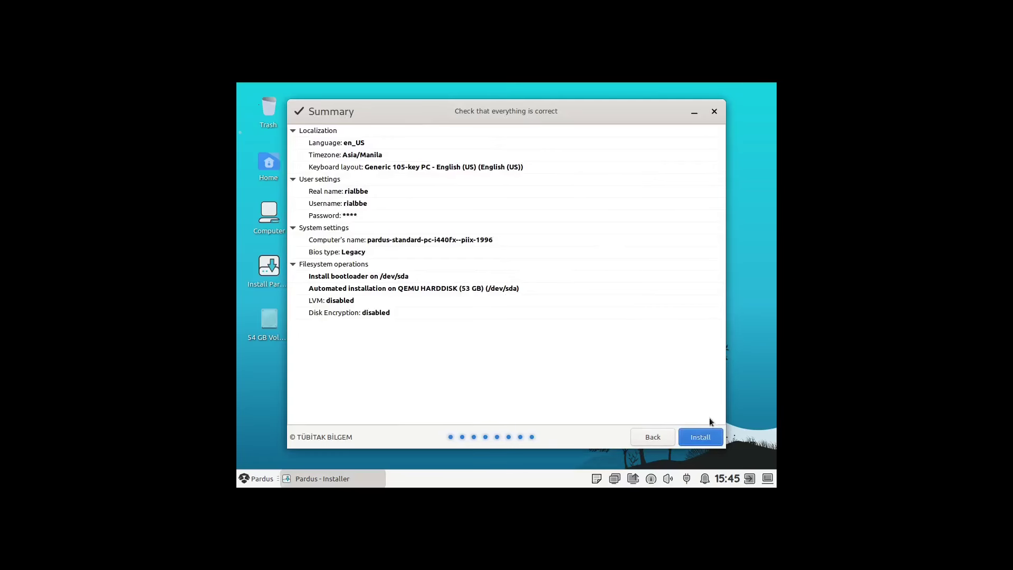
click(706, 437)
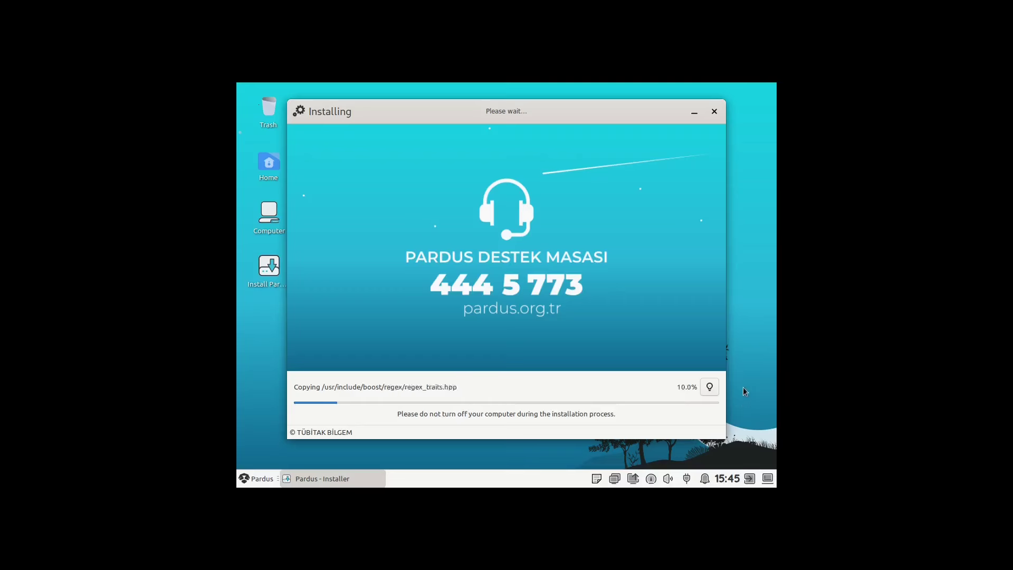
- Set the guest display resolution to 1920x1080 in Display settings and keep the configuration
right_click(753, 375)
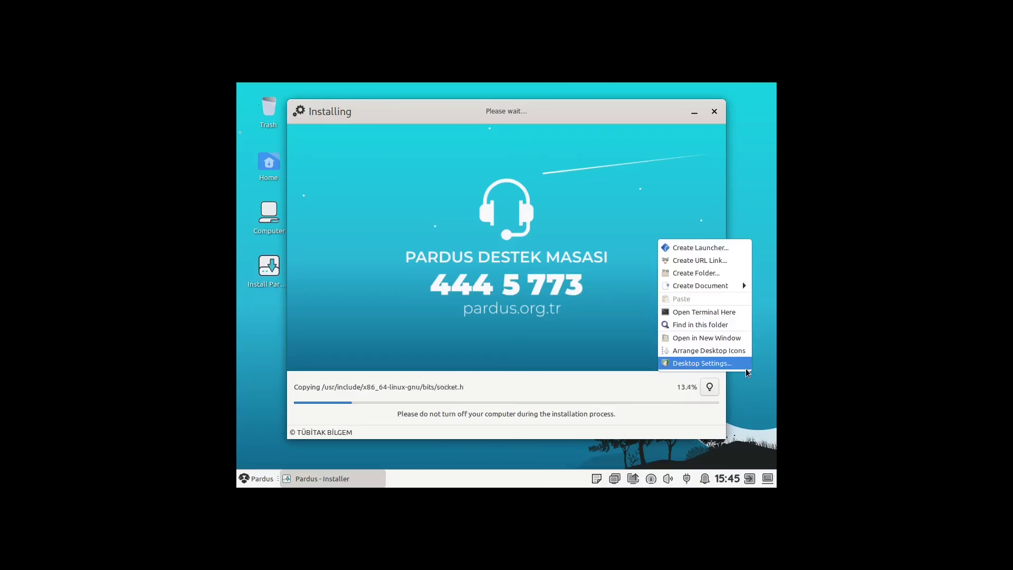
click(251, 480)
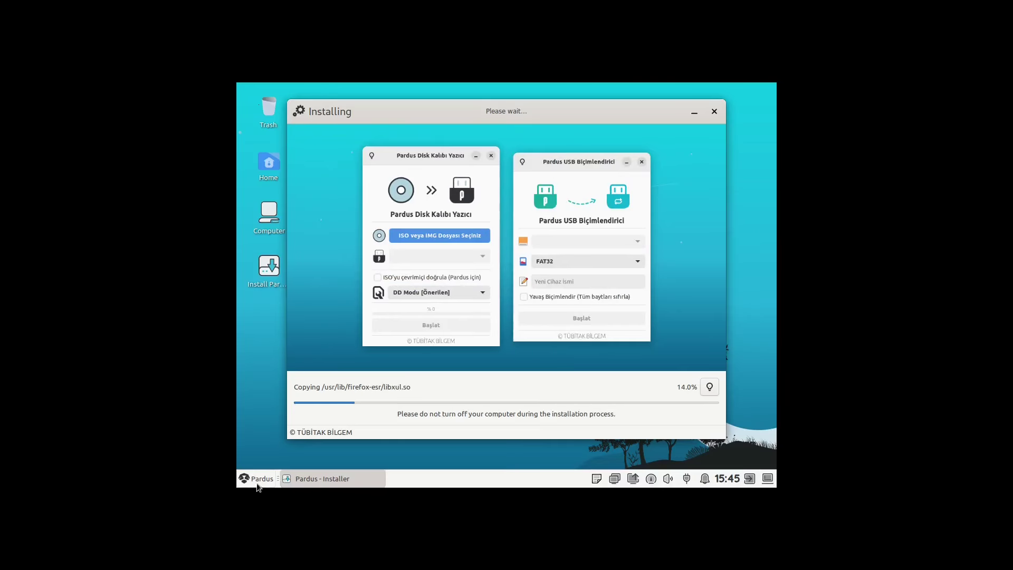
click(257, 481)
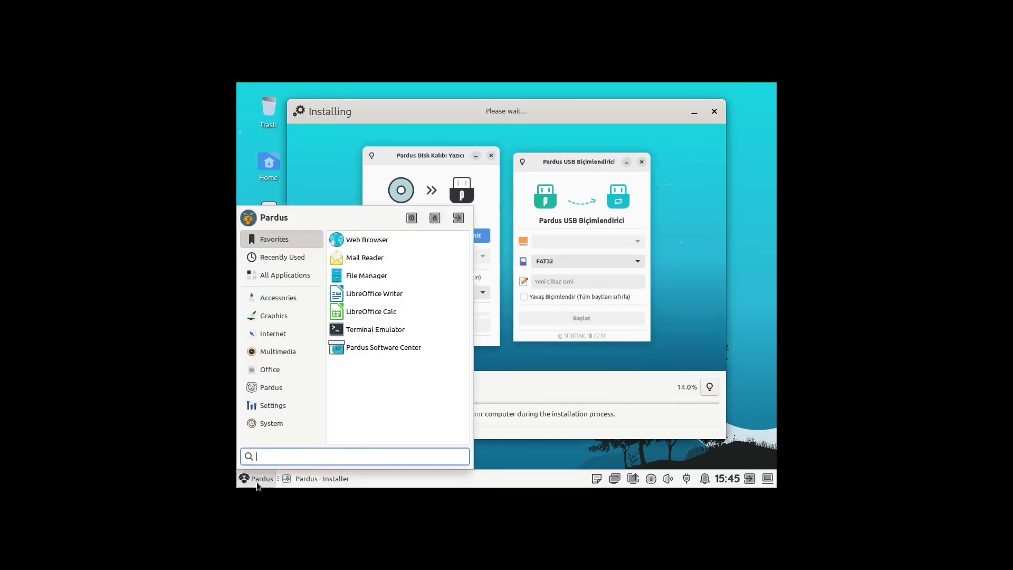
click(280, 407)
scroll(376, 338, down, 5)
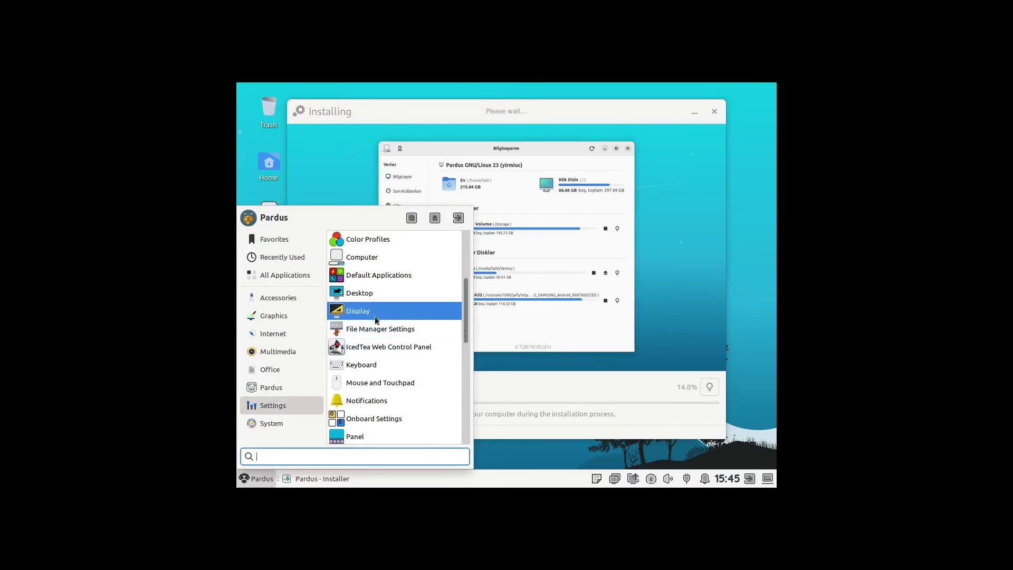
click(376, 314)
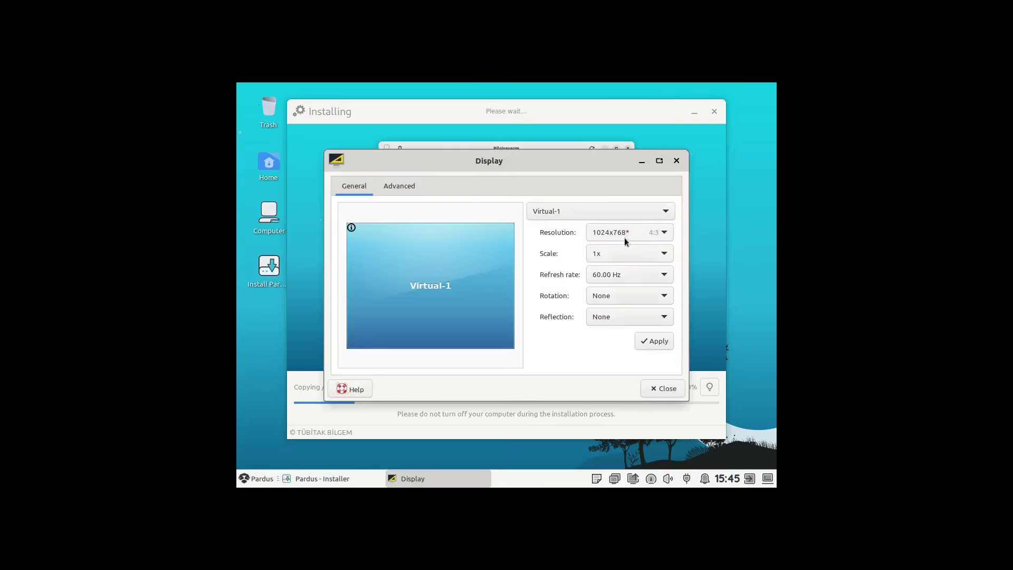
click(628, 233)
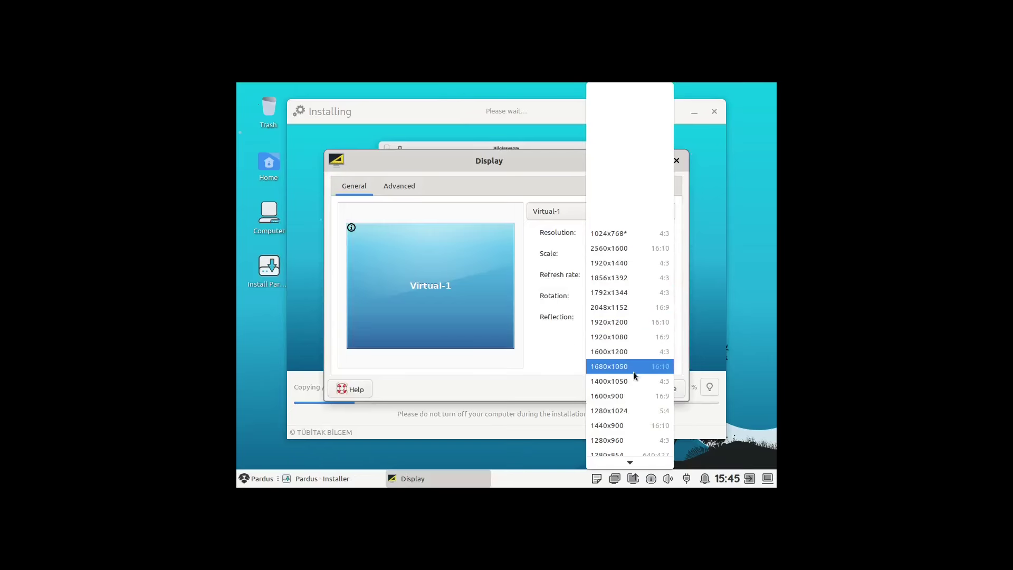
click(635, 336)
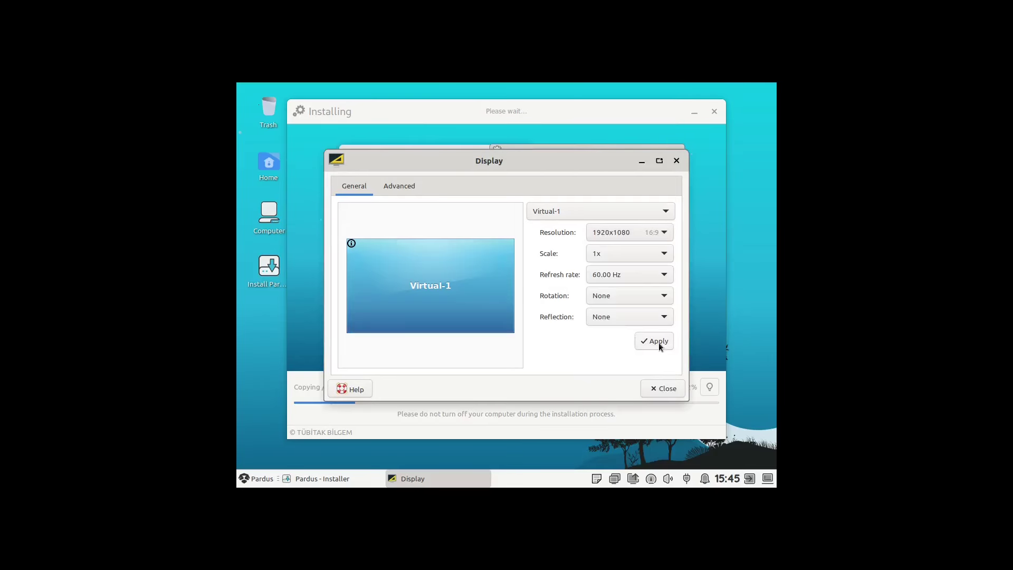
click(659, 343)
click(221, 245)
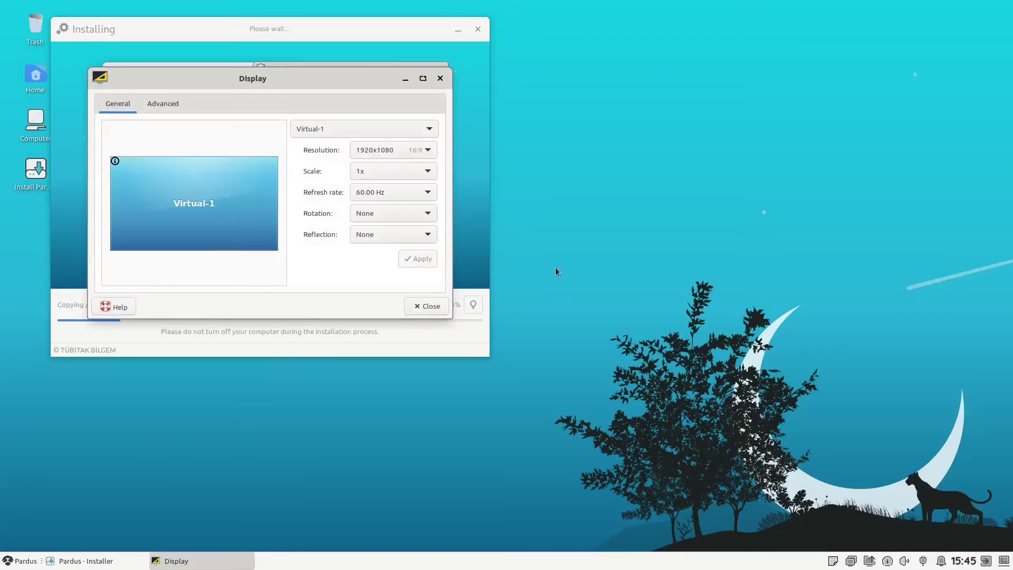
click(414, 308)
drag(369, 22, 430, 86)
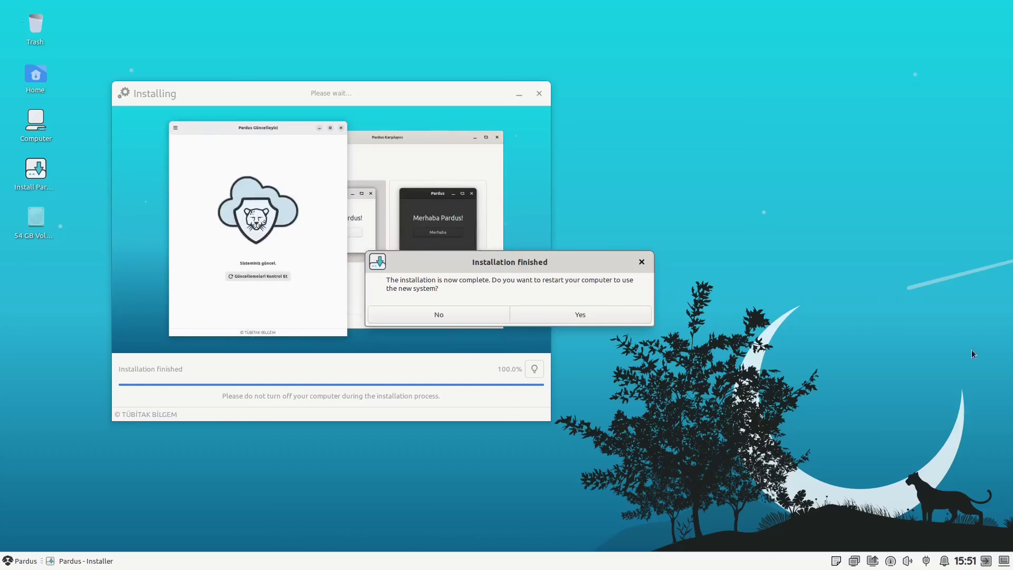
- Answer Yes to restart into the newly installed Pardus system
click(599, 313)
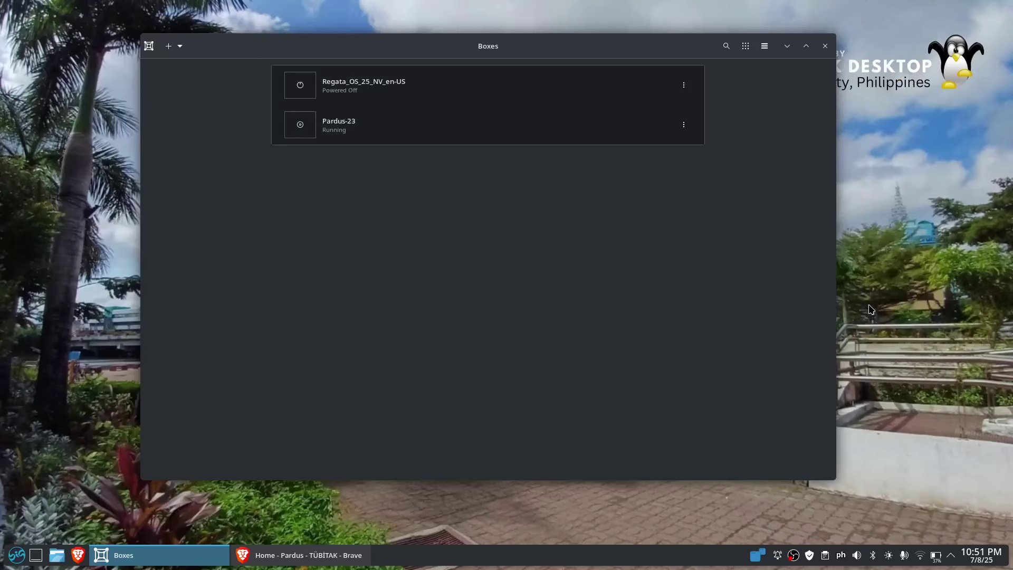
- Start Pardus-23 full screen, boot the Pardus GNU/Linux GRUB entry and log in
click(427, 139)
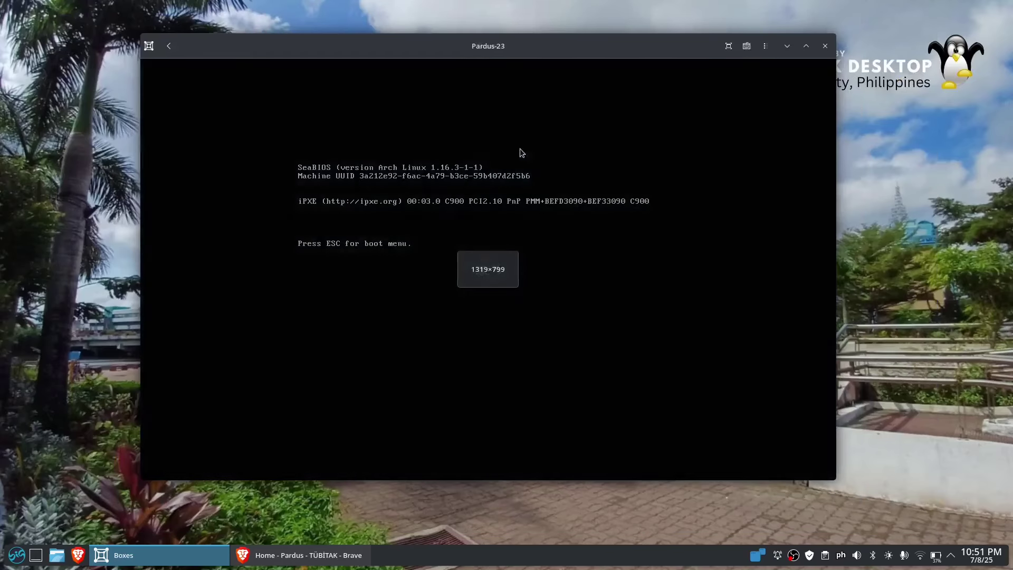
click(728, 46)
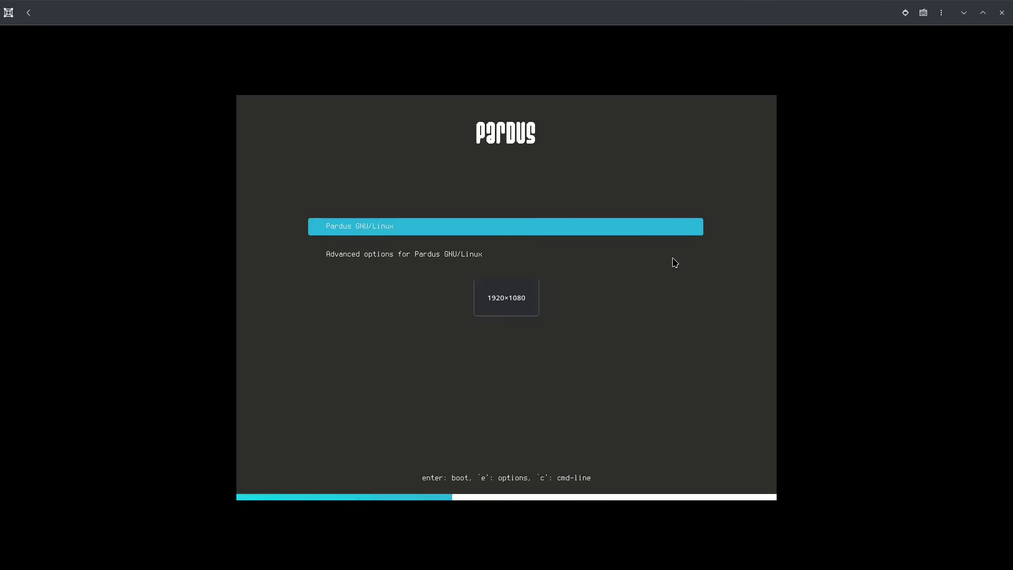
key(Down)
key(Up)
key(Down)
key(Up)
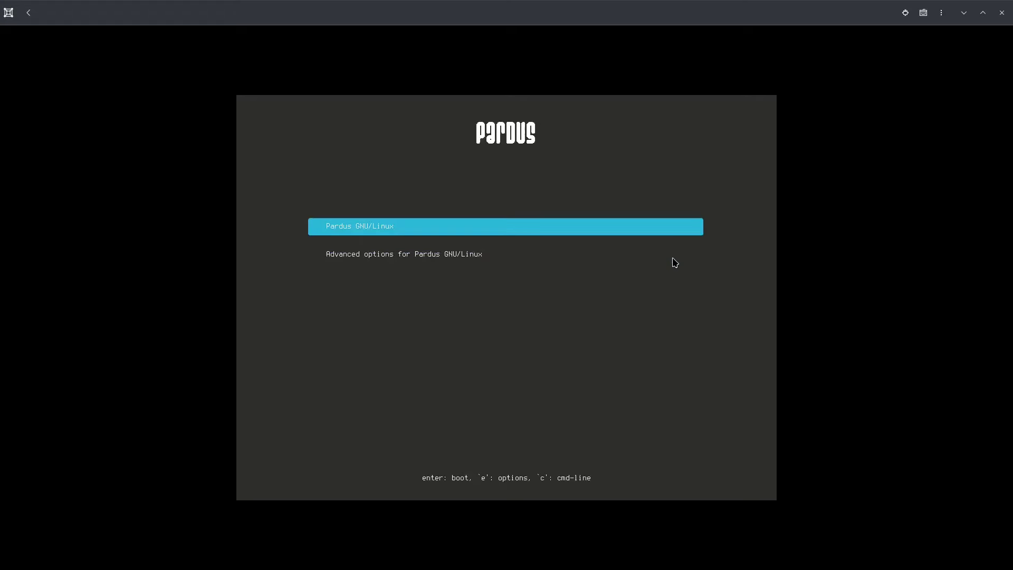
key(Return)
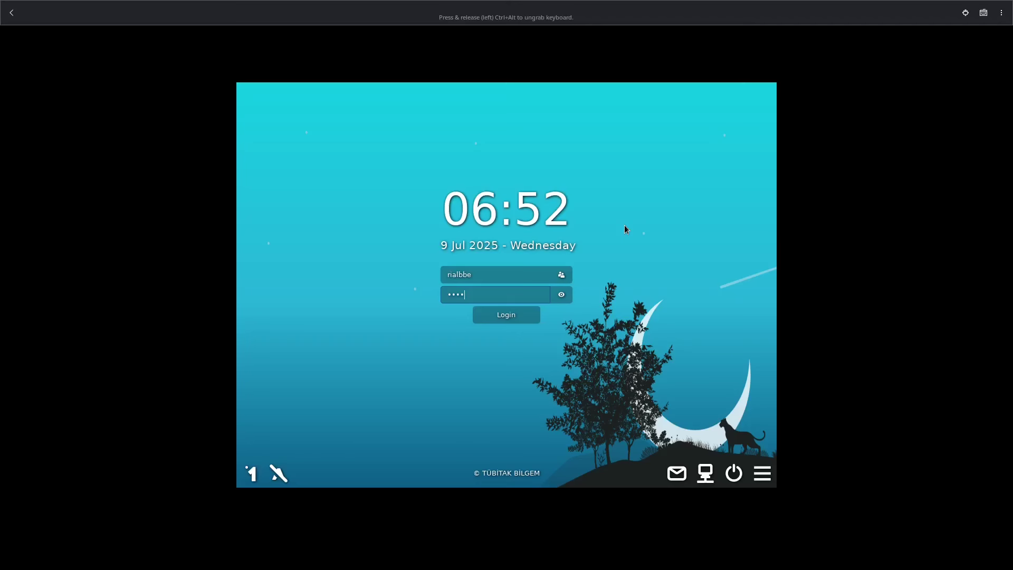
click(507, 315)
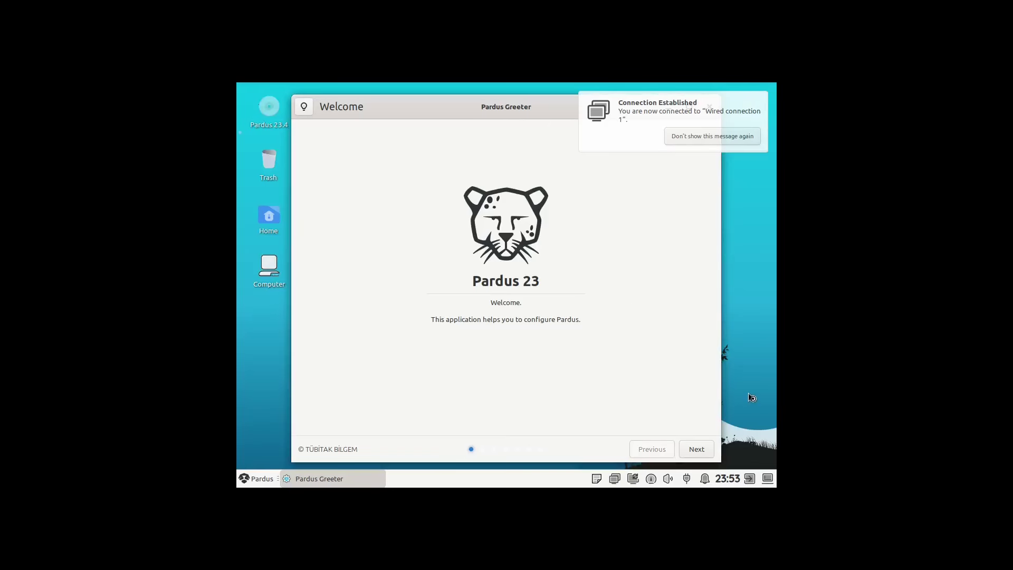
- Change the screen resolution to 1920x1080 in Display settings and keep it
click(248, 478)
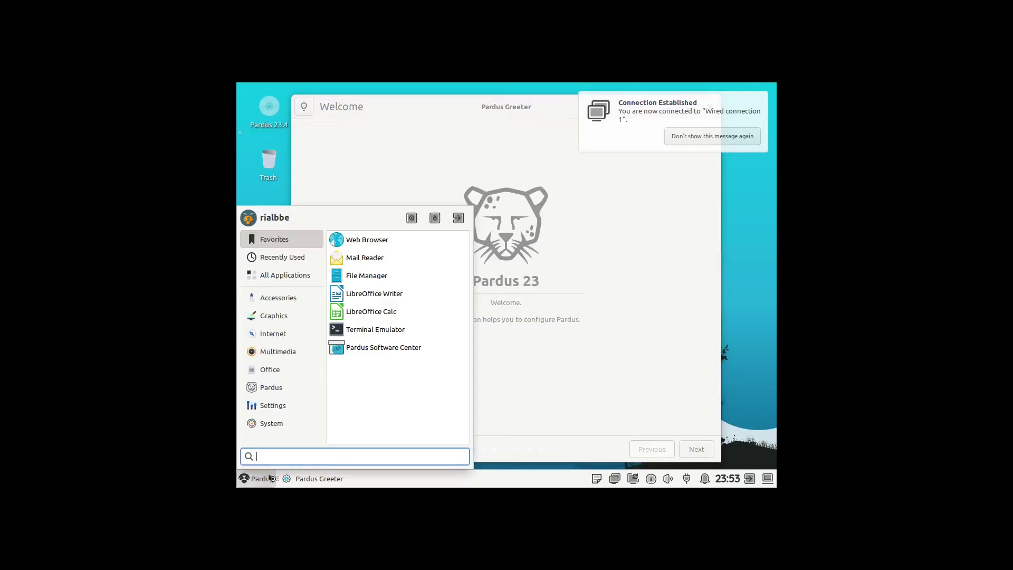
click(280, 407)
scroll(396, 378, down, 2)
click(395, 398)
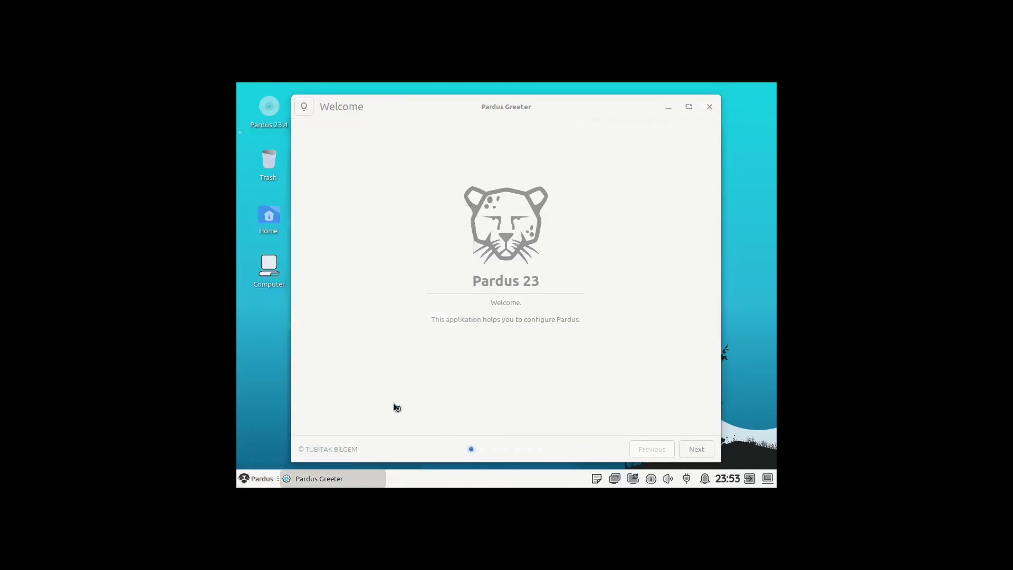
click(630, 232)
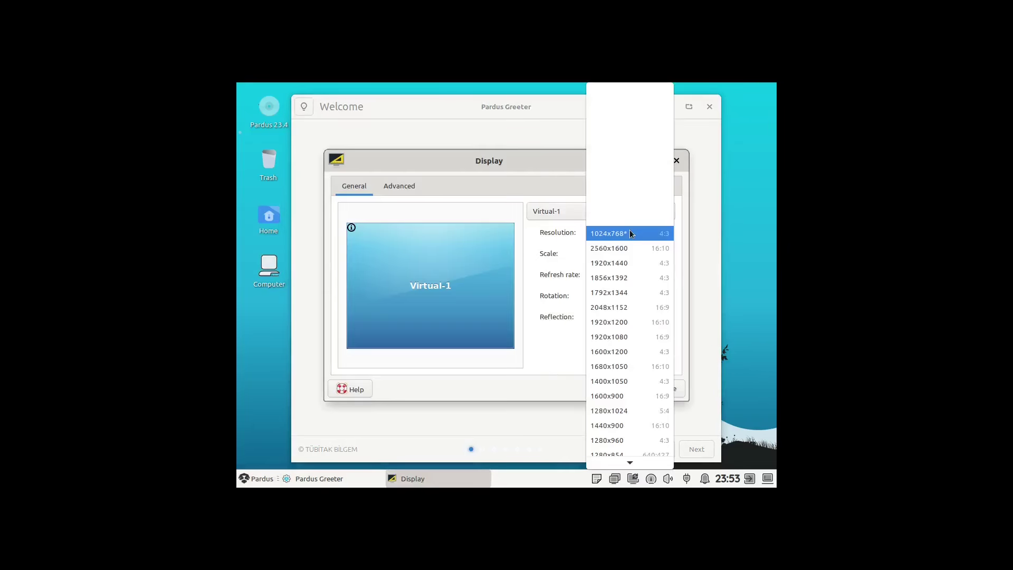
click(637, 341)
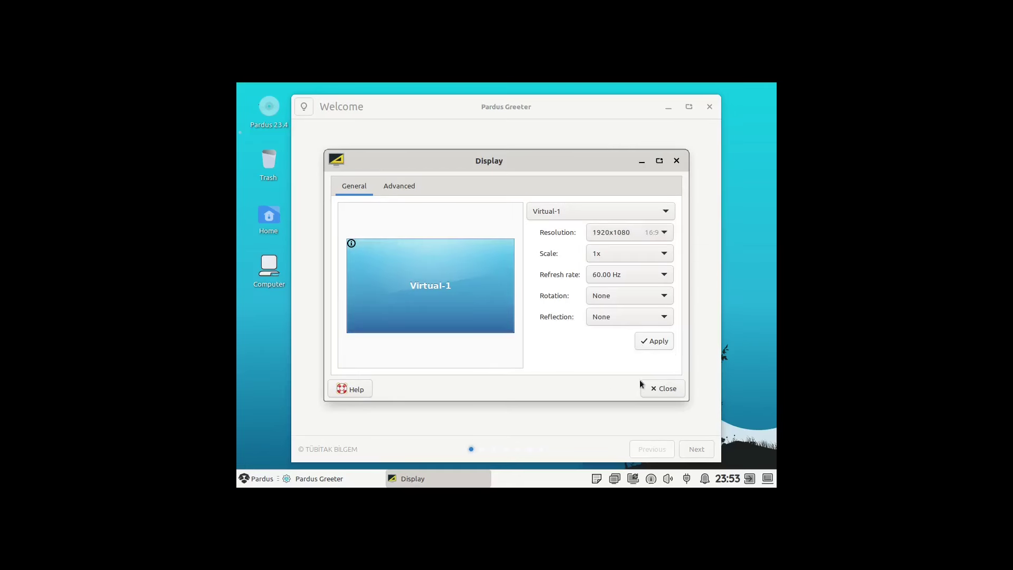
click(661, 342)
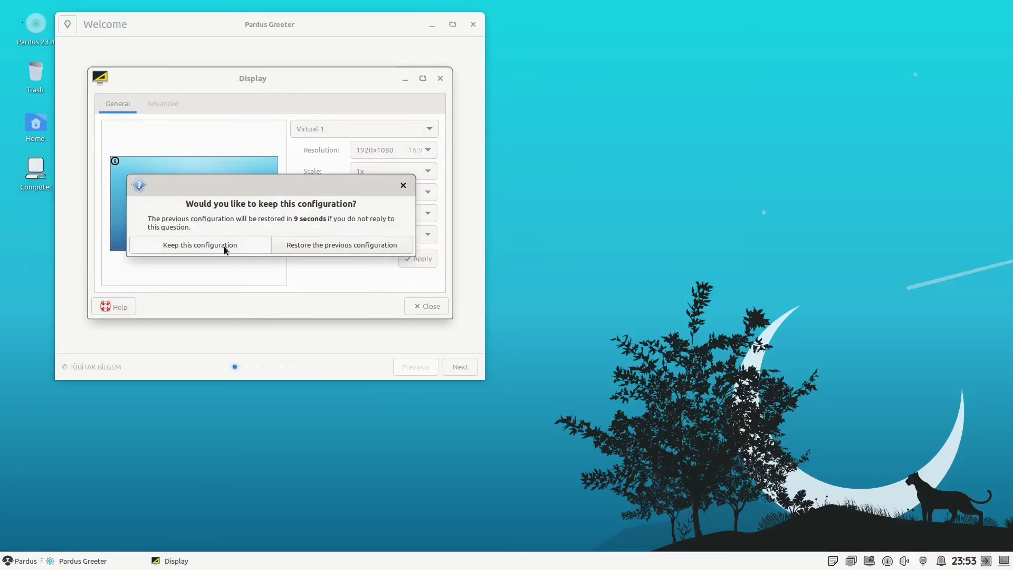
click(224, 246)
click(430, 311)
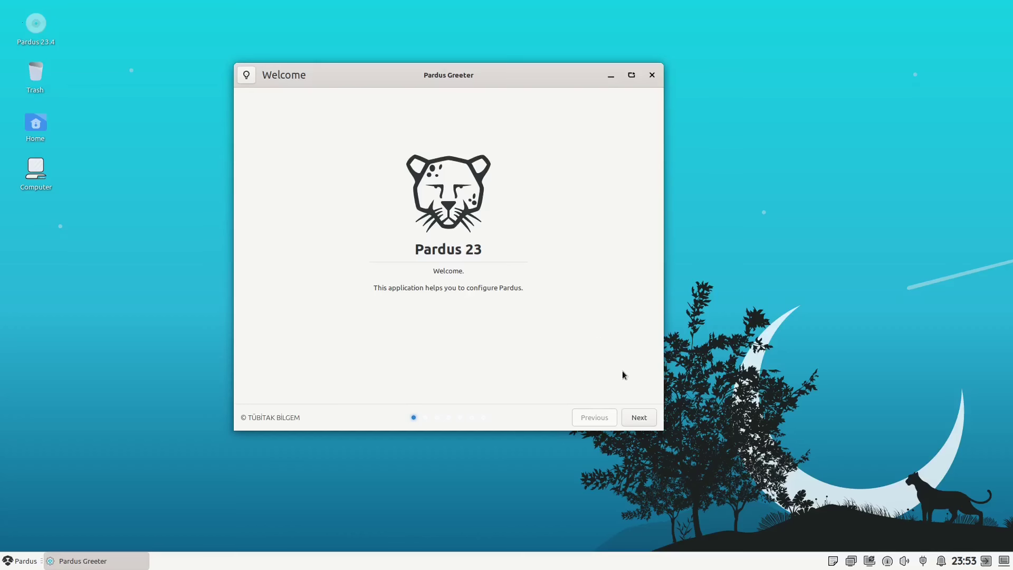
- Apply the Dark theme in Pardus Greeter
click(638, 417)
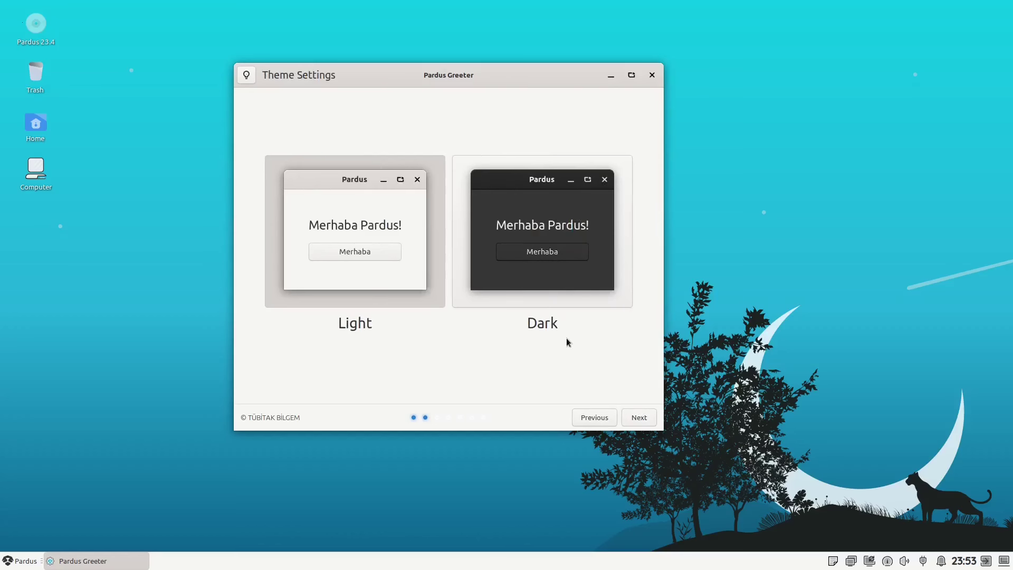
click(538, 234)
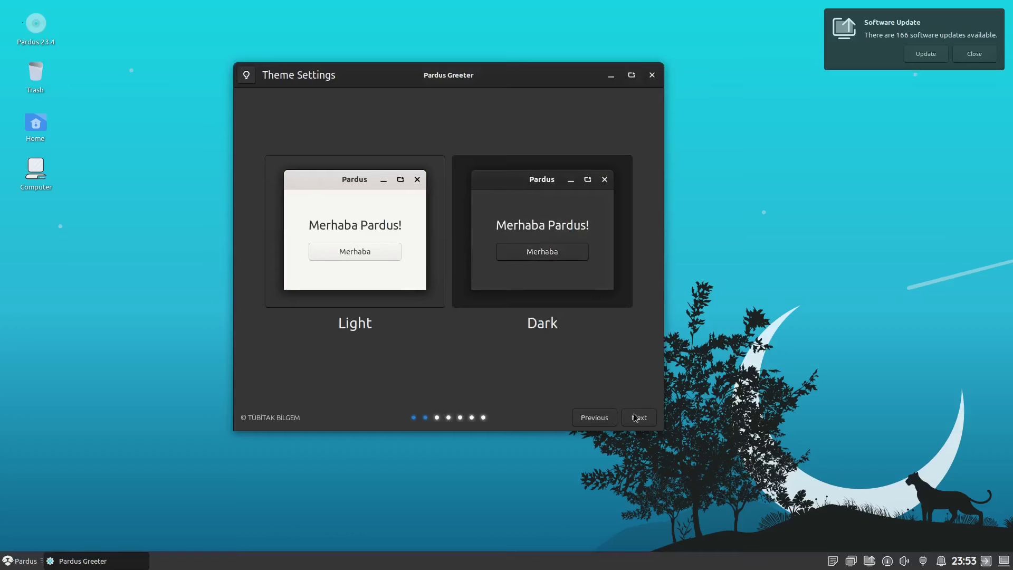
click(637, 418)
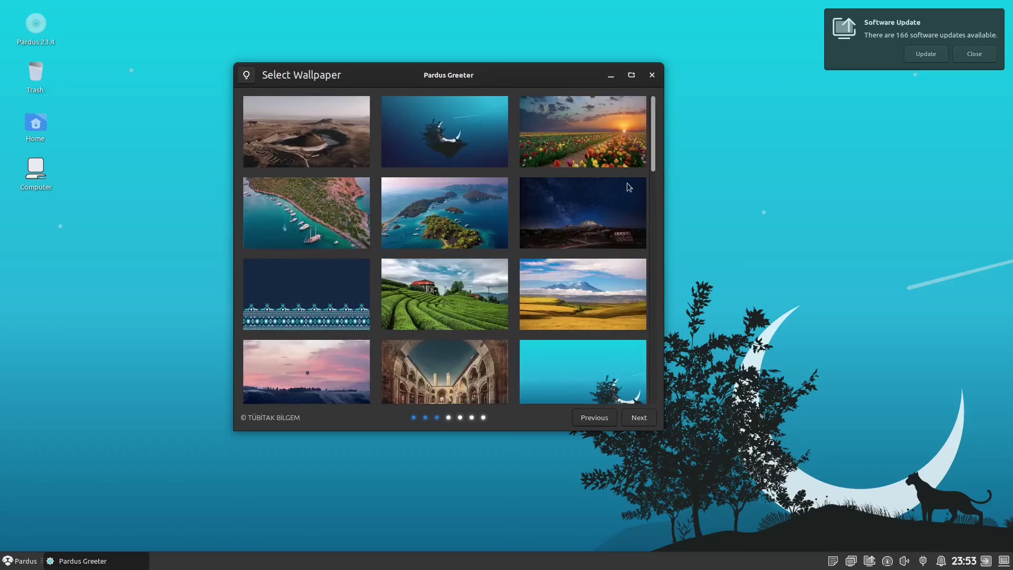
- Try wallpapers: dark moon, starry mountain, sailboat bay, snowy village, green castle and night sky
scroll(625, 184, down, 3)
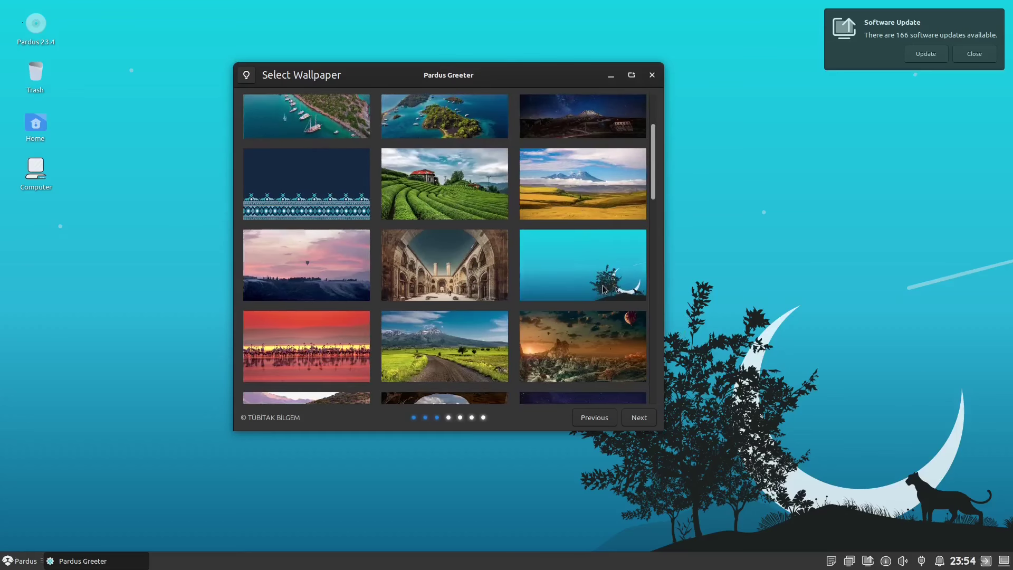
scroll(583, 272, up, 3)
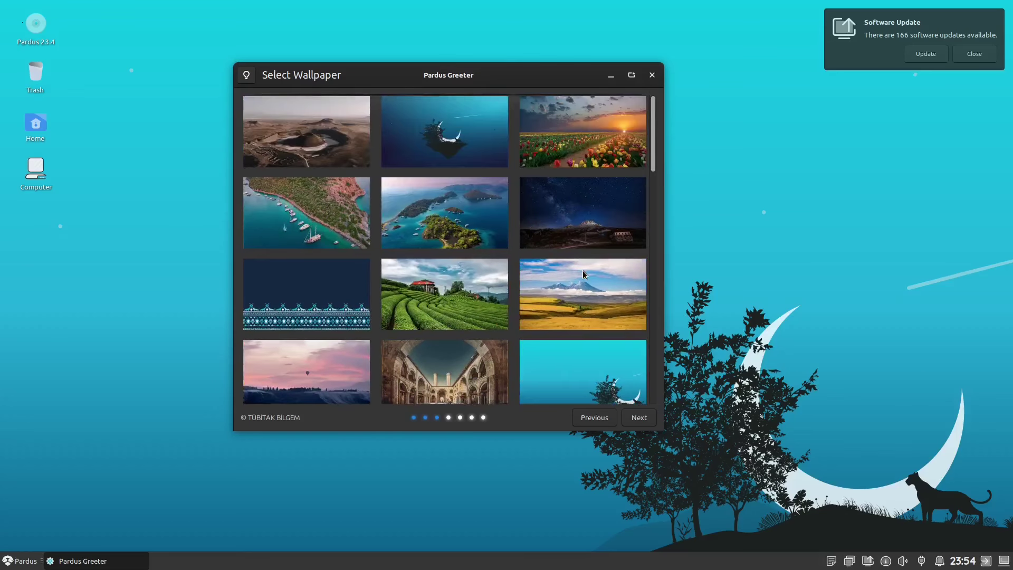
click(445, 152)
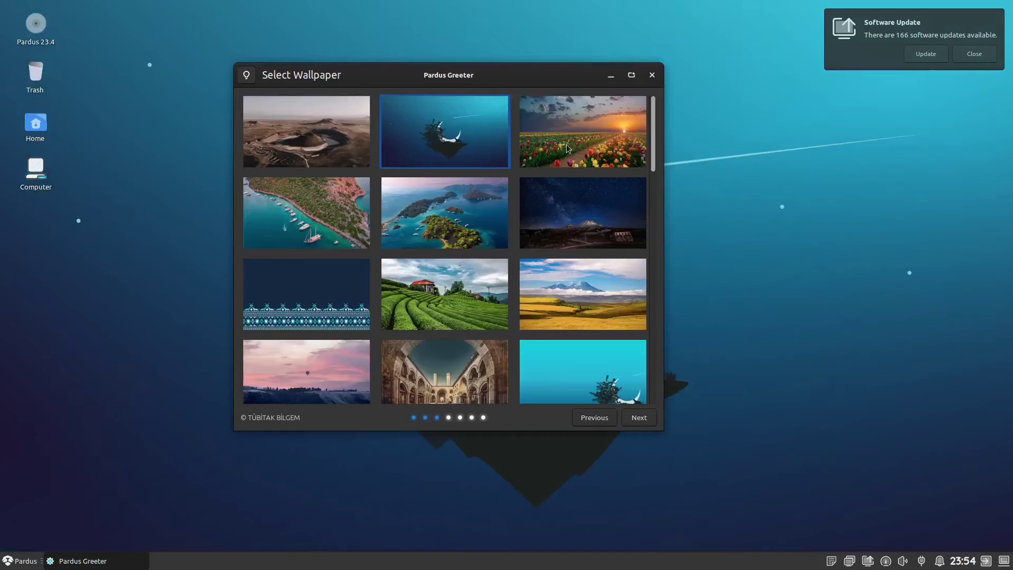
mouse_move(549, 81)
mouse_down()
mouse_move(476, 113)
mouse_move(499, 97)
mouse_move(171, 307)
mouse_move(535, 72)
mouse_up()
click(511, 219)
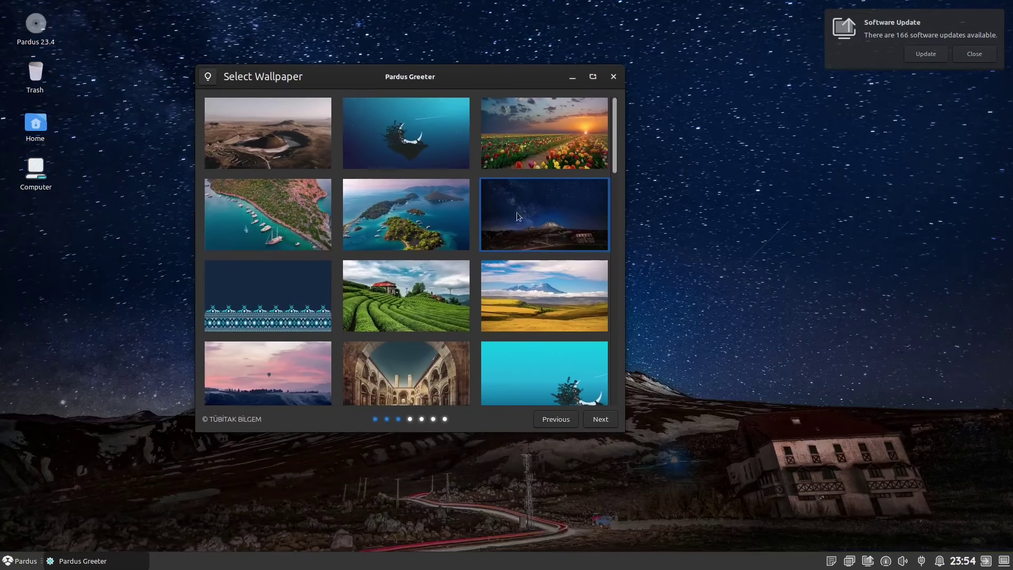
scroll(522, 274, down, 10)
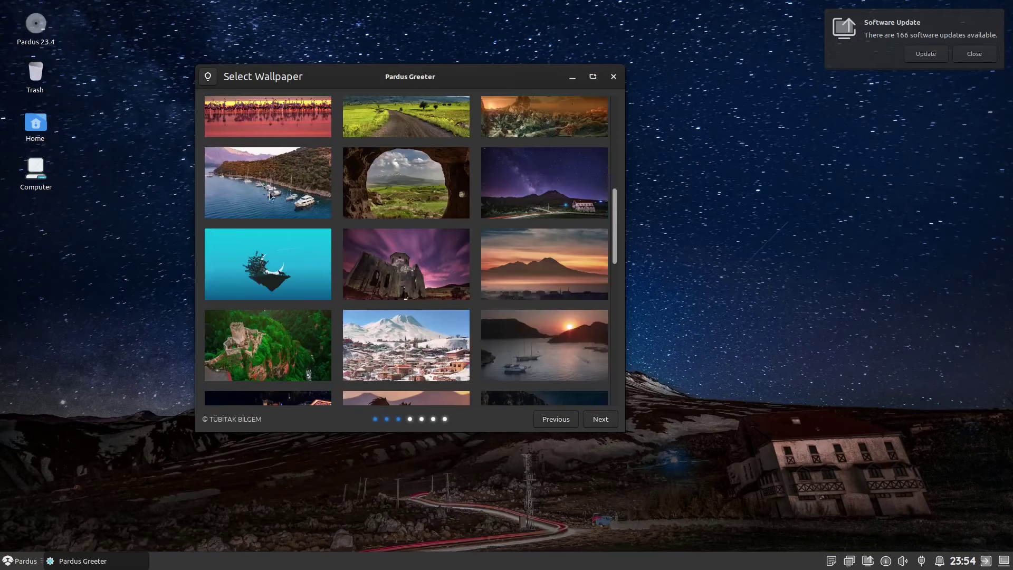
click(271, 185)
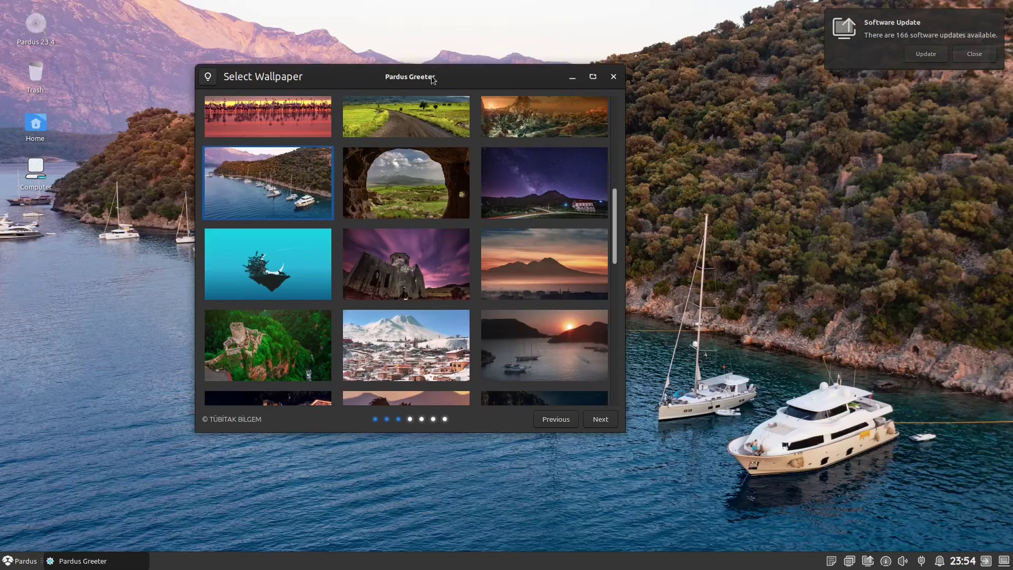
drag(433, 79, 387, 120)
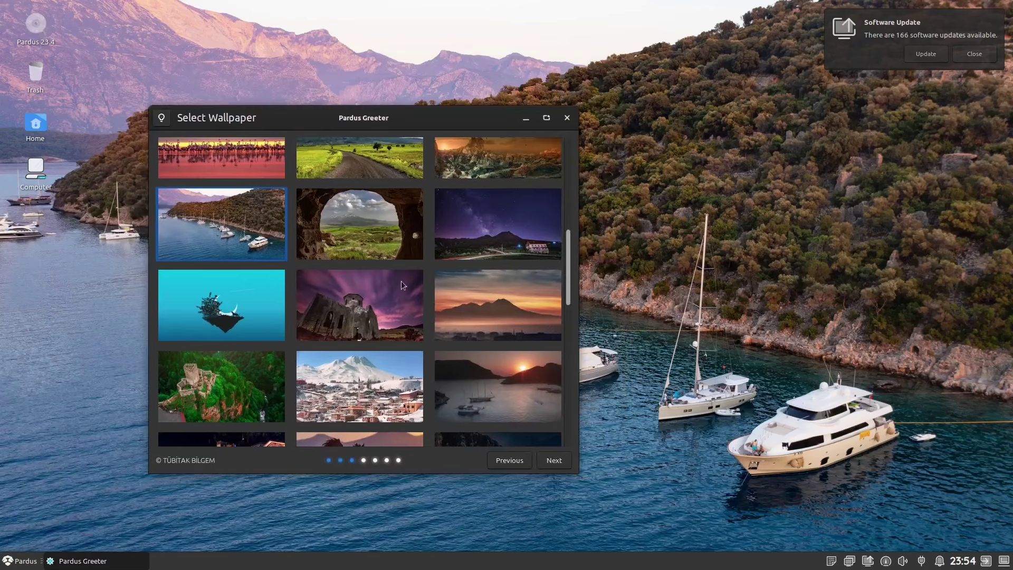
click(370, 383)
click(232, 390)
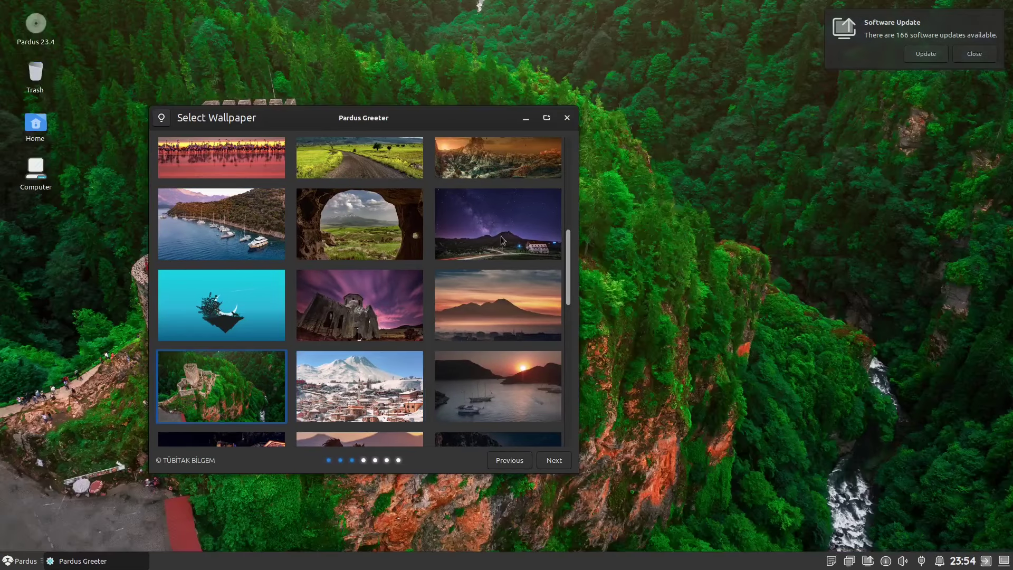
click(507, 235)
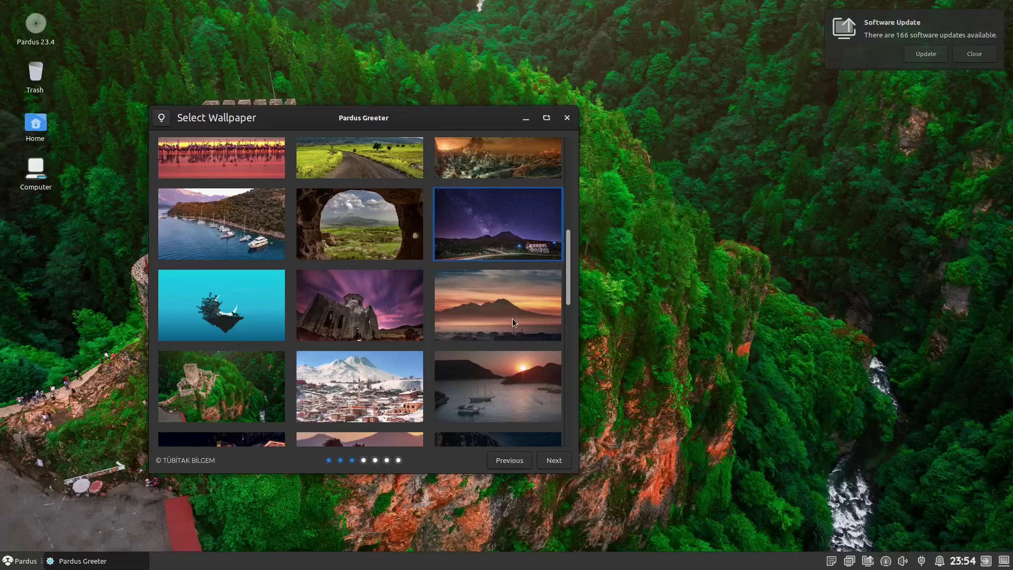
- Settle on the crescent moon and tree night wallpaper after trying the cyan tree-and-moon image
scroll(510, 324, down, 5)
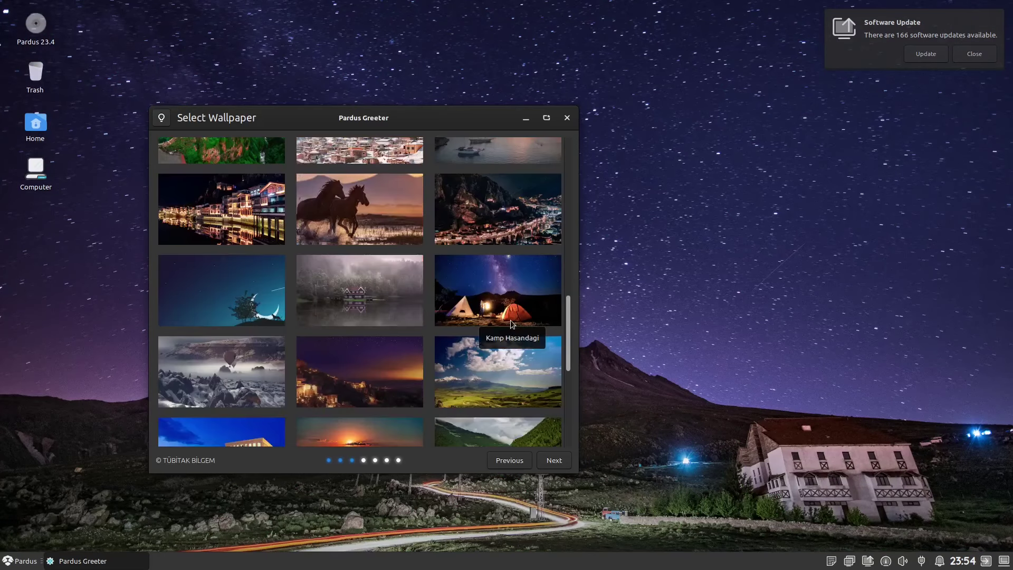
scroll(511, 324, down, 3)
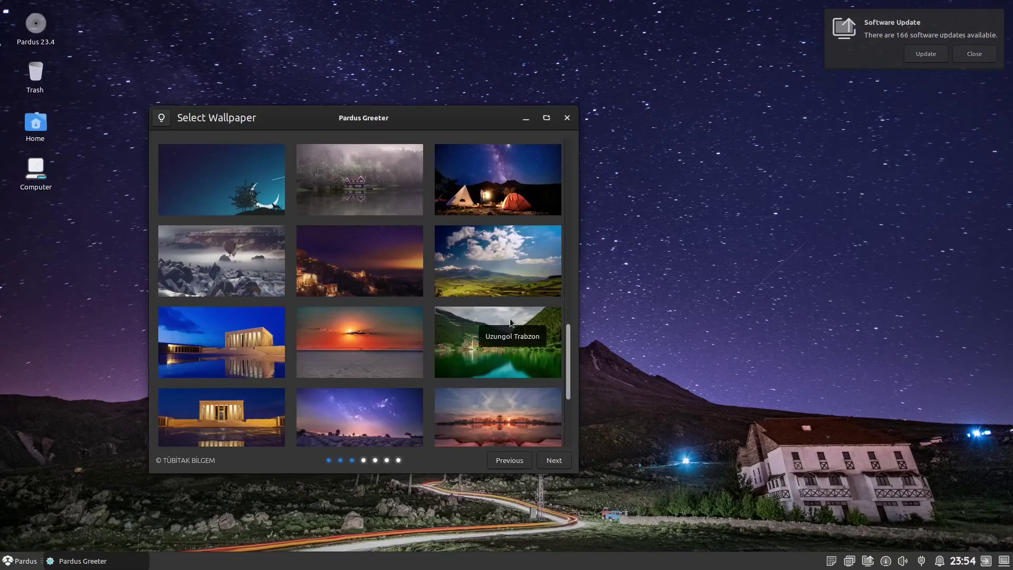
click(241, 172)
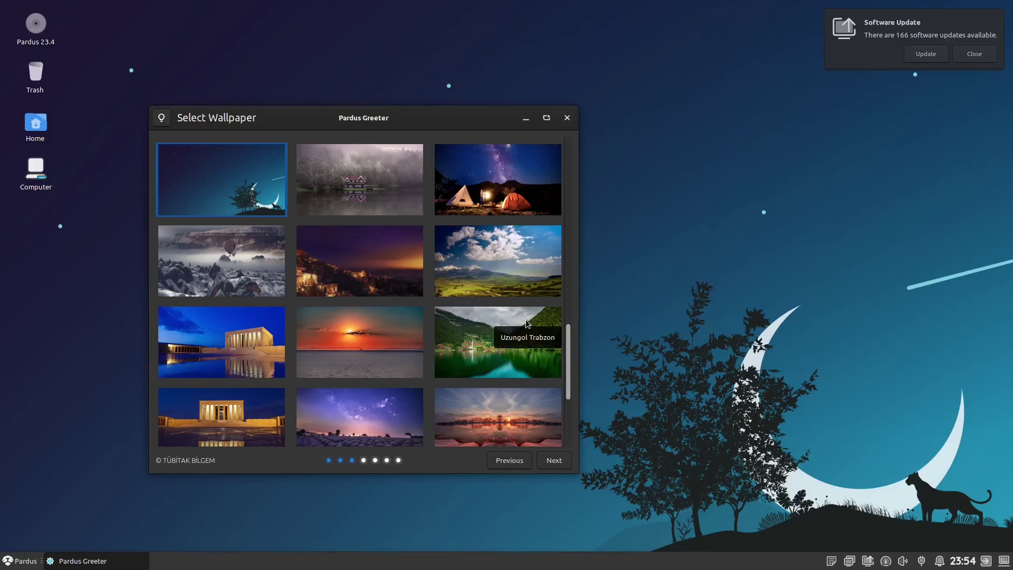
scroll(467, 338, up, 4)
scroll(467, 339, up, 6)
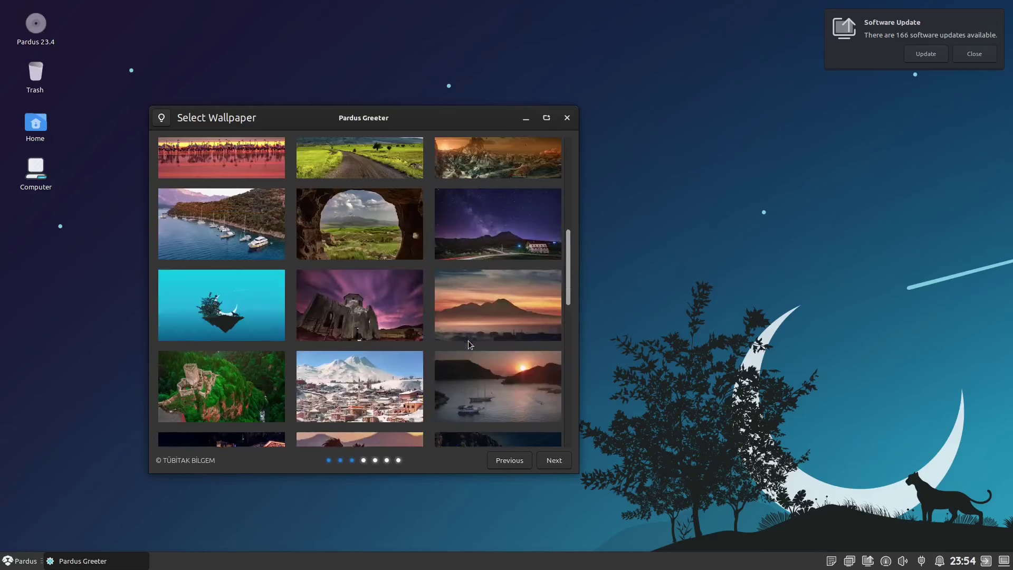
click(497, 268)
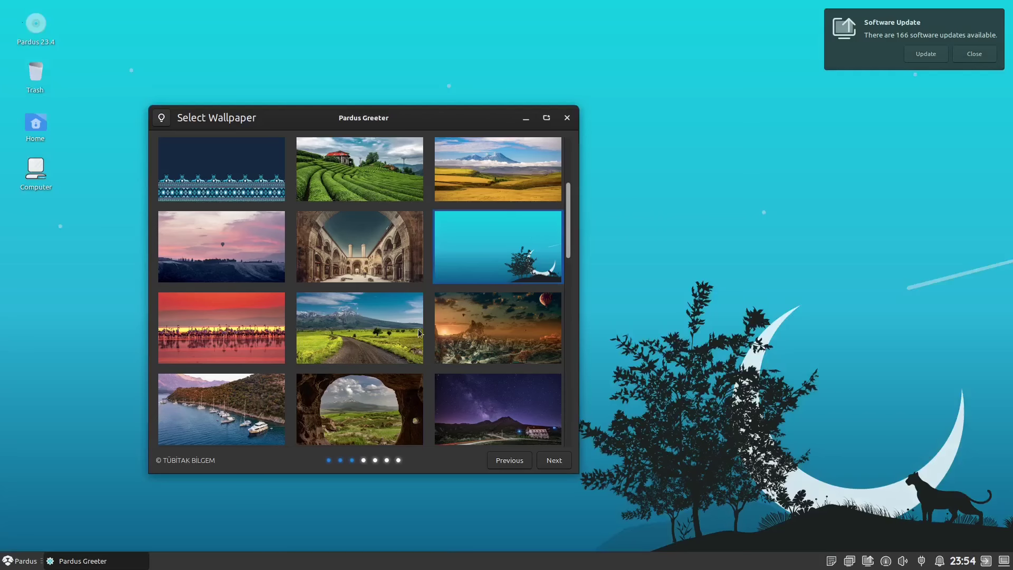
scroll(424, 331, up, 4)
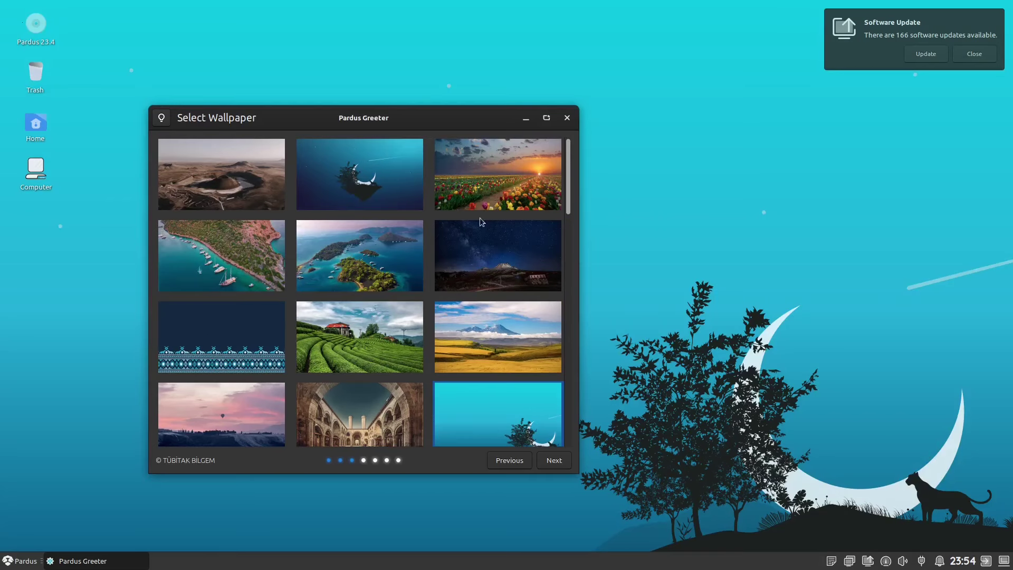
drag(568, 188, 548, 306)
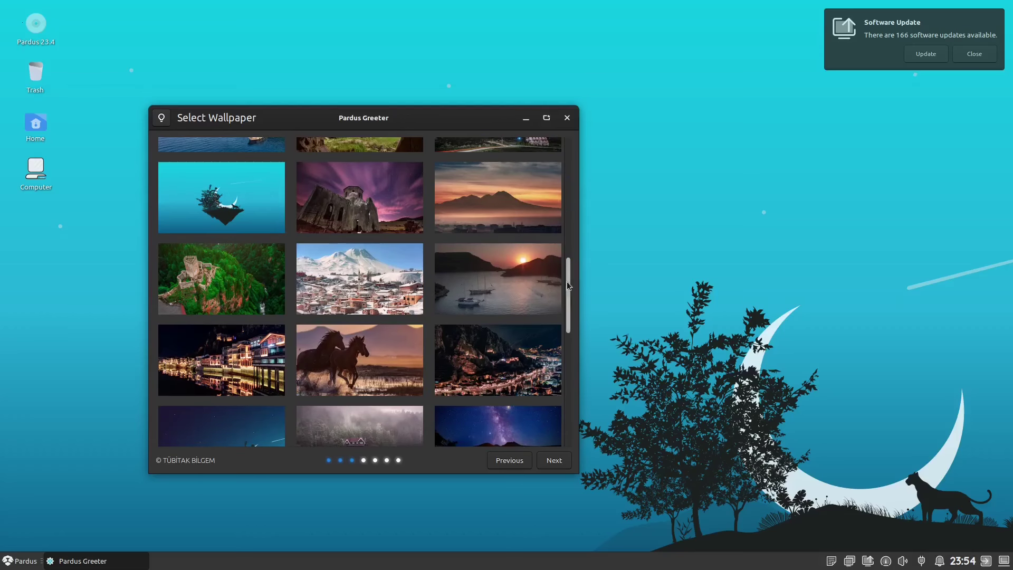
drag(568, 294, 568, 369)
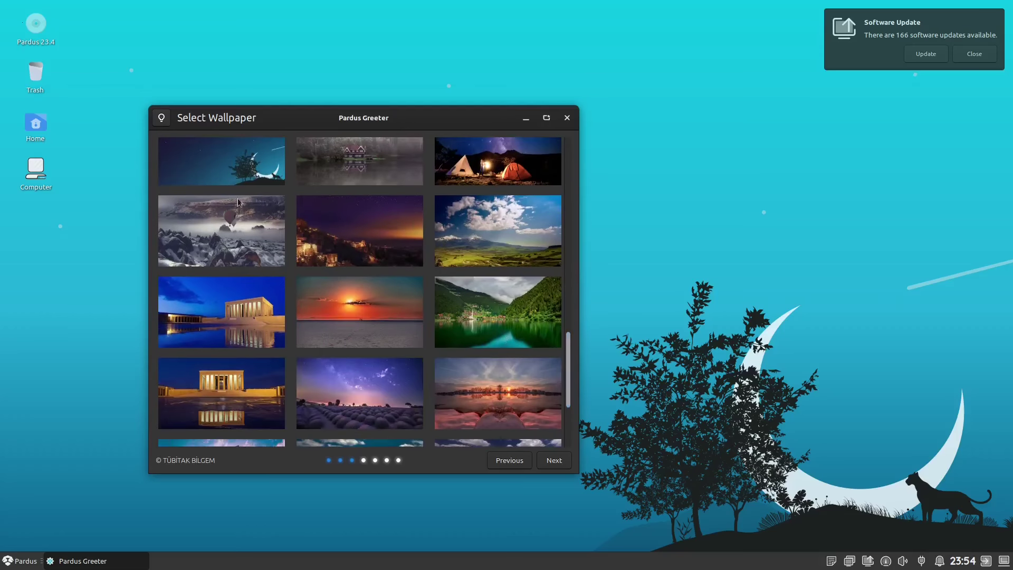
click(239, 182)
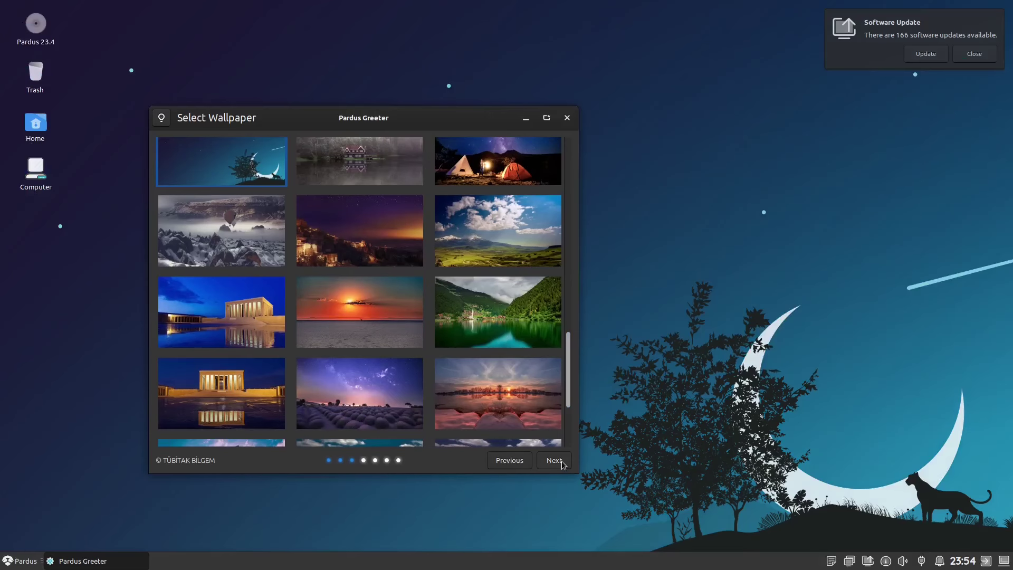
click(554, 460)
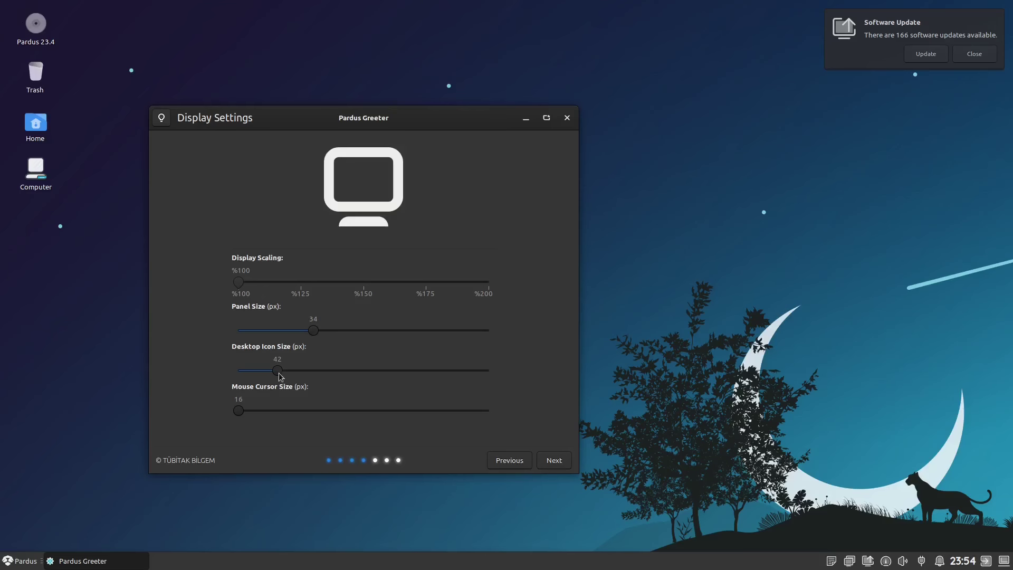
- Lower the Desktop Icon Size slider from 42 to 34 px and proceed
drag(279, 372, 249, 373)
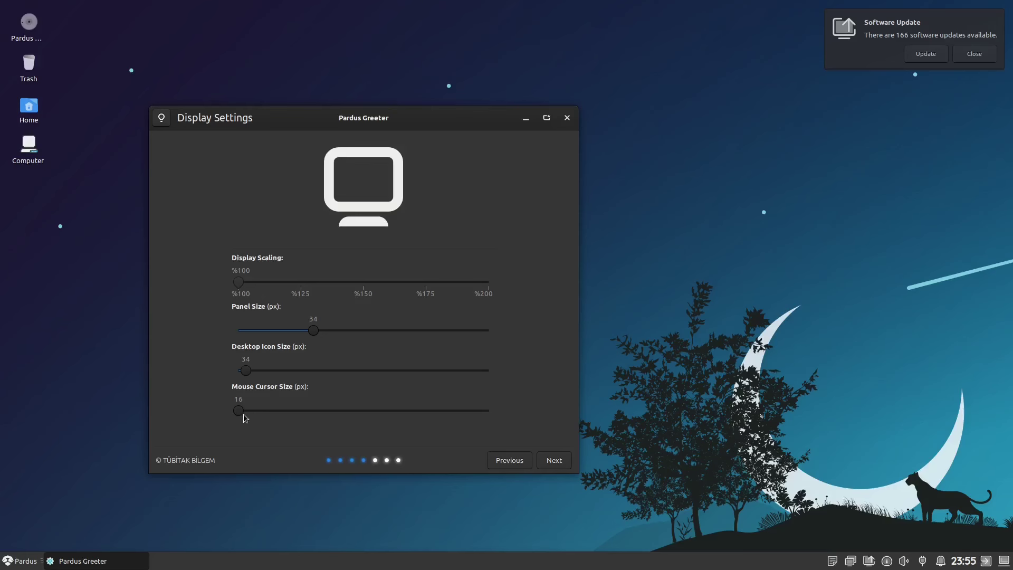
click(552, 459)
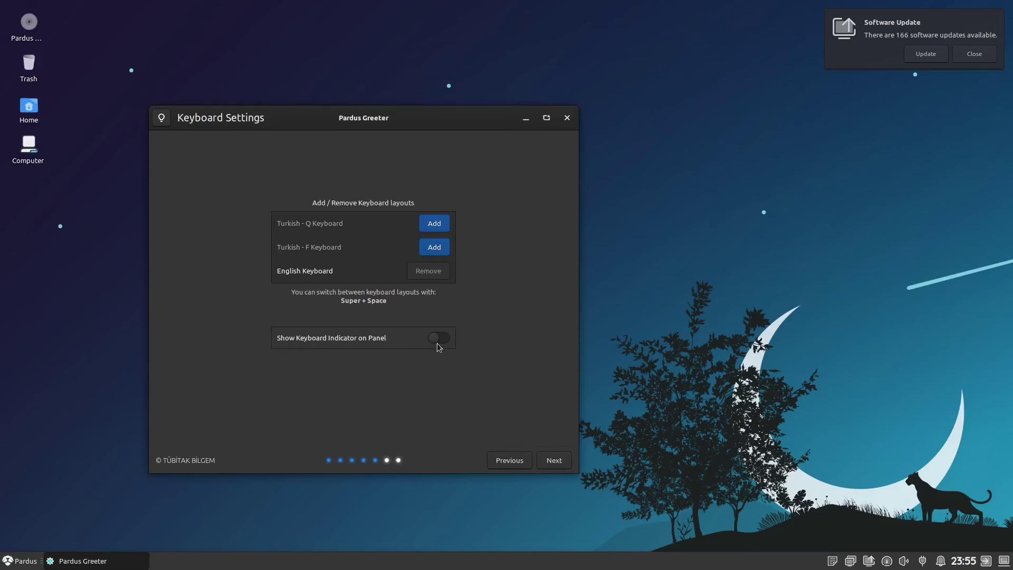
- Skip past Keyboard Settings and Applications, then close the greeter on Support & Community
click(551, 460)
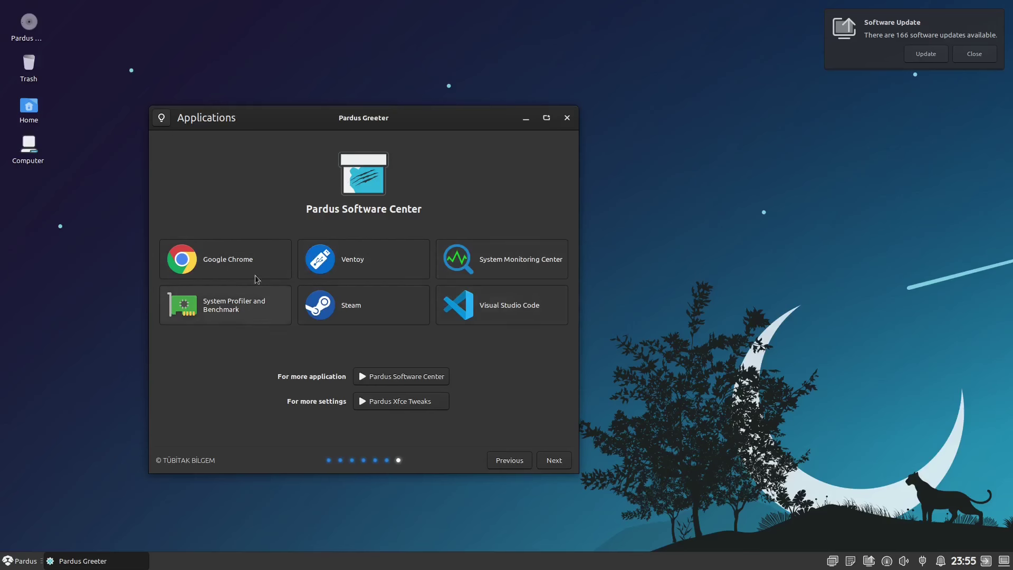
click(555, 459)
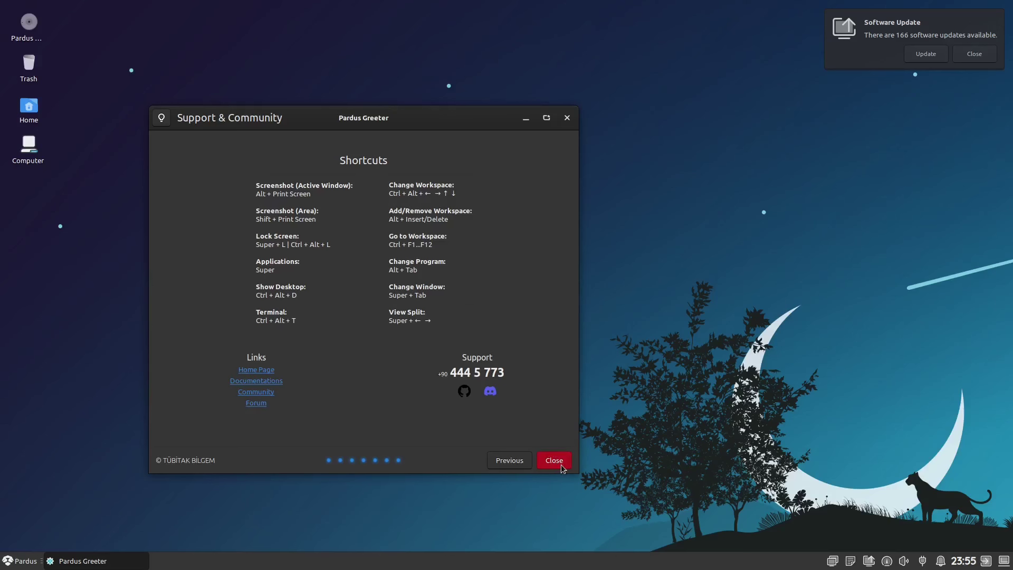
click(562, 461)
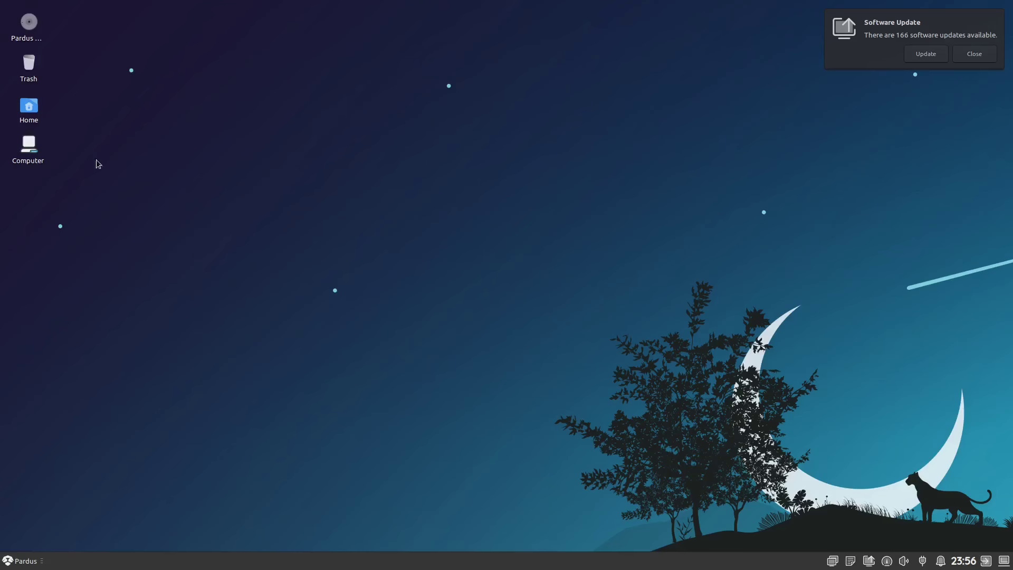
- Open Pardus Update from the Software Update notification to see the 166 pending upgrades
drag(63, 207, 20, 30)
click(201, 217)
click(15, 562)
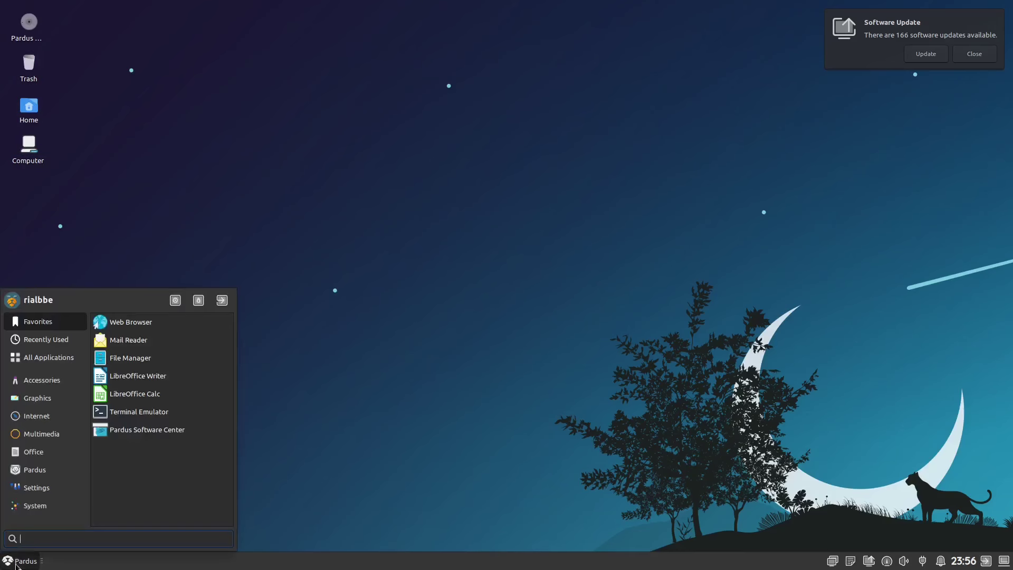
click(15, 562)
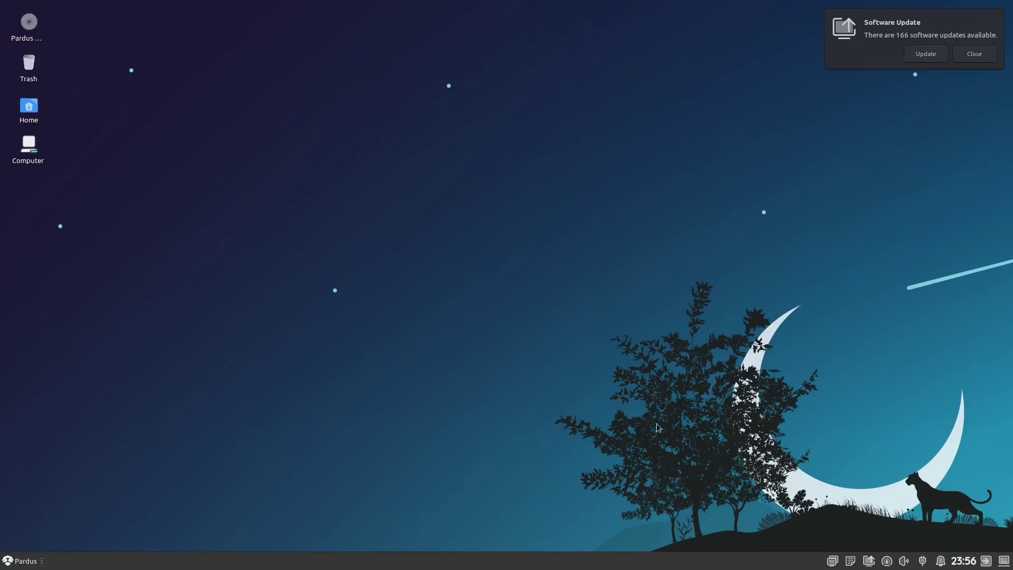
click(917, 55)
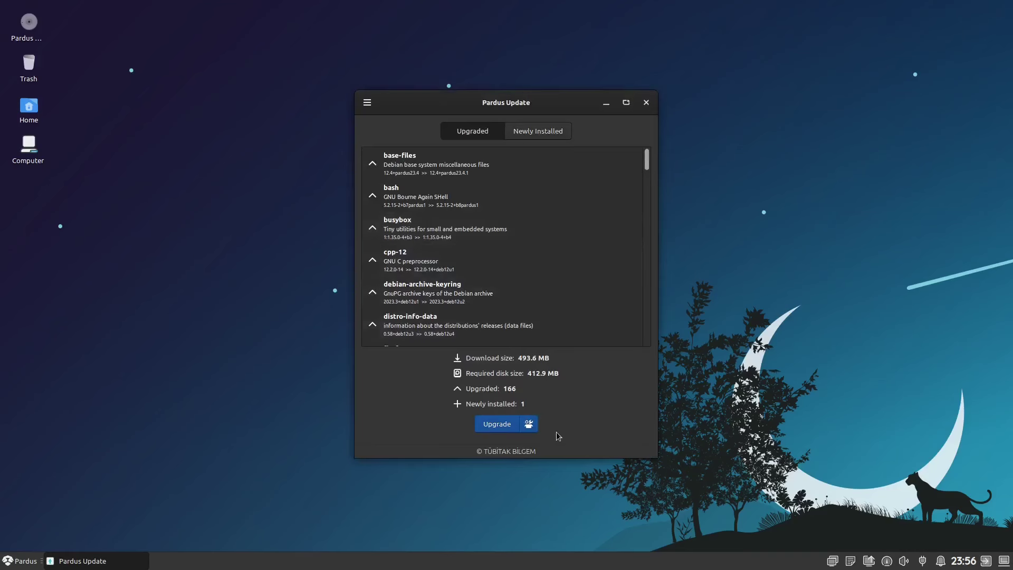
- Start the 166 package upgrades, authorise with the password, and minimize Pardus Update
click(496, 425)
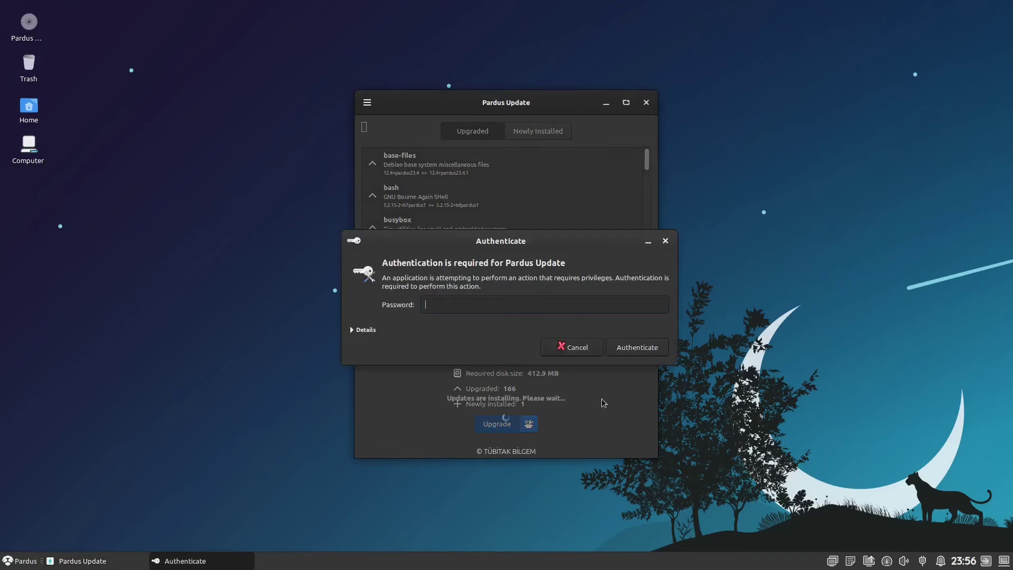
text(****)
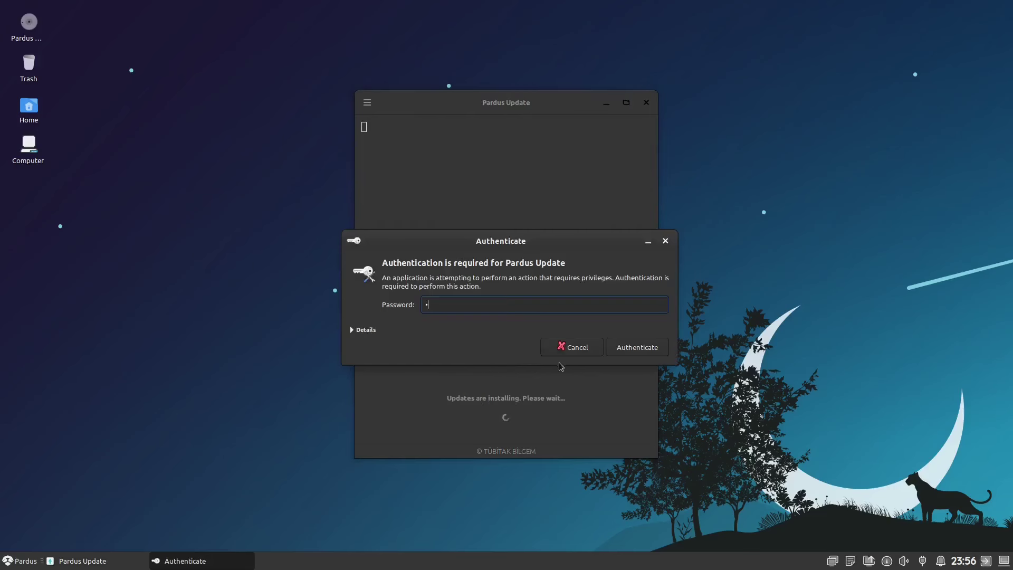
key(Return)
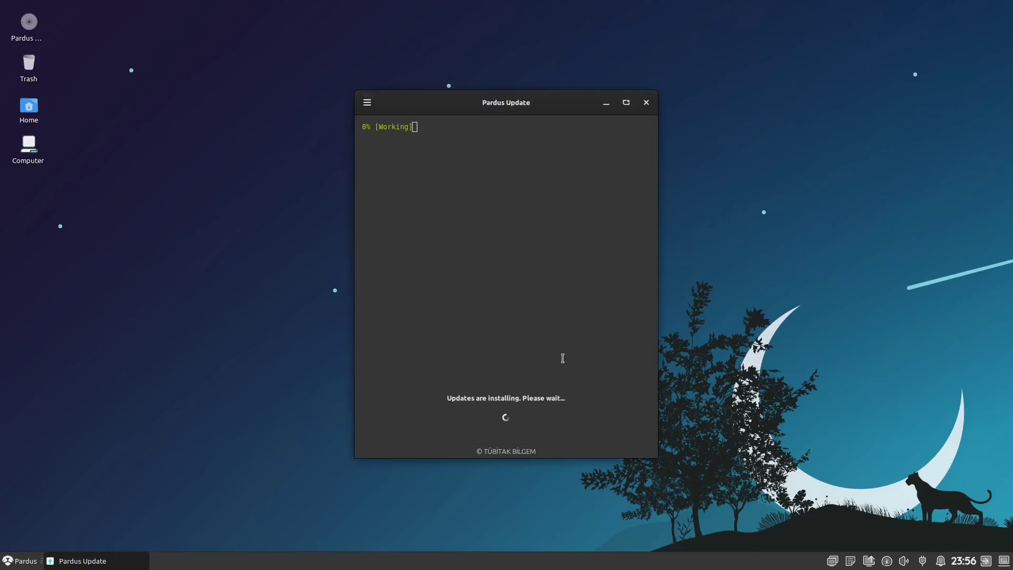
click(607, 104)
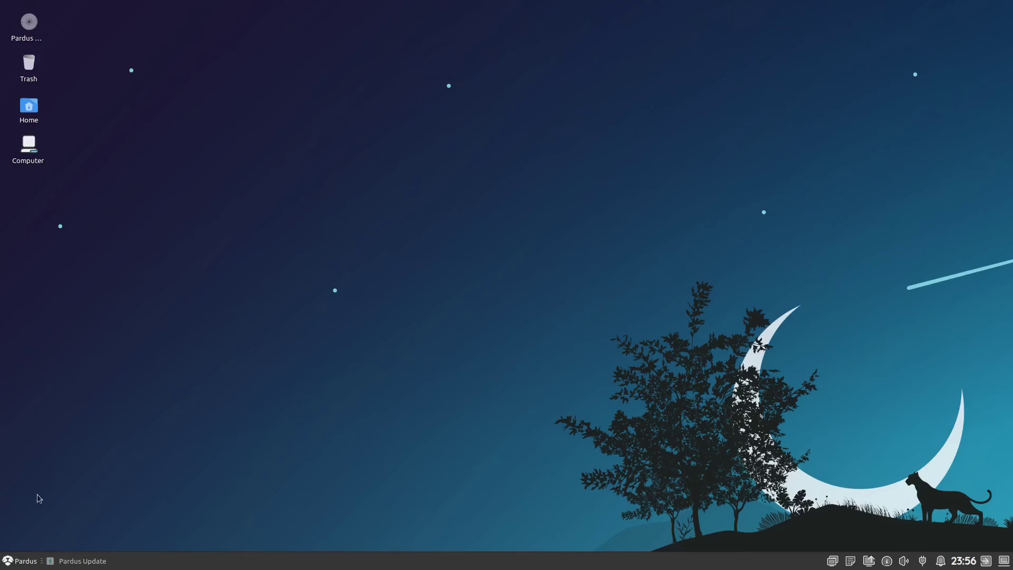
right_click(451, 231)
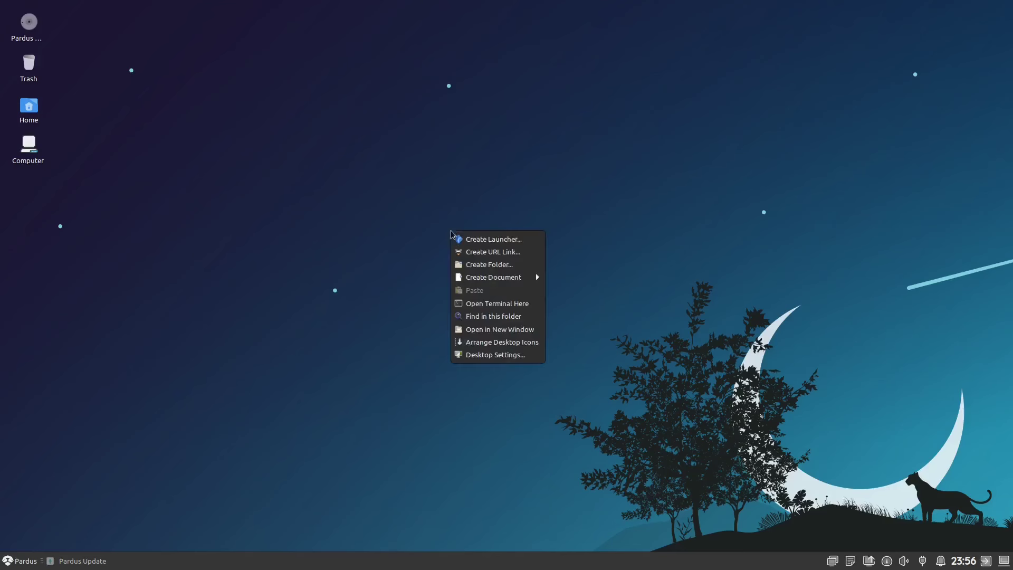
click(515, 359)
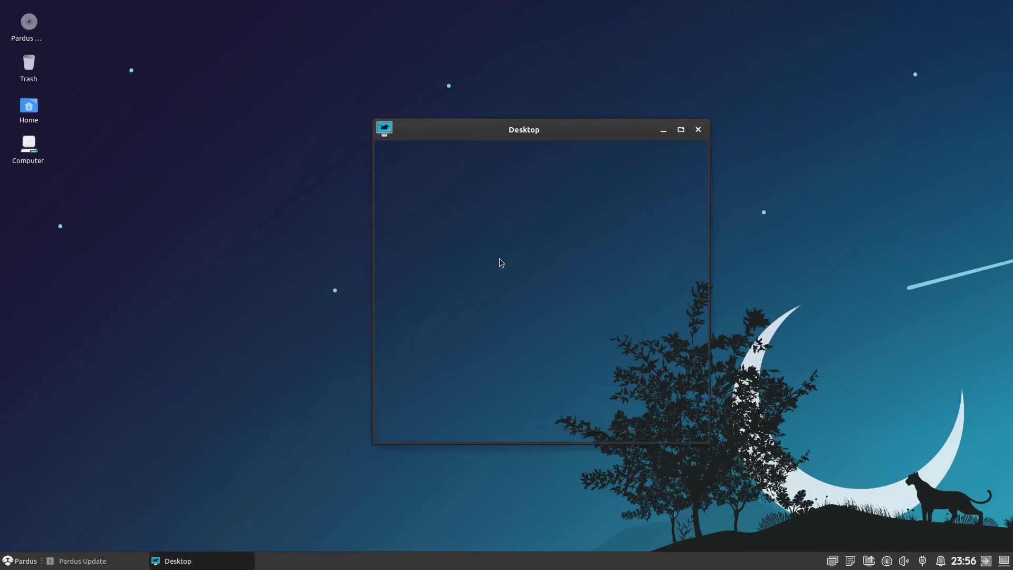
drag(563, 138, 395, 99)
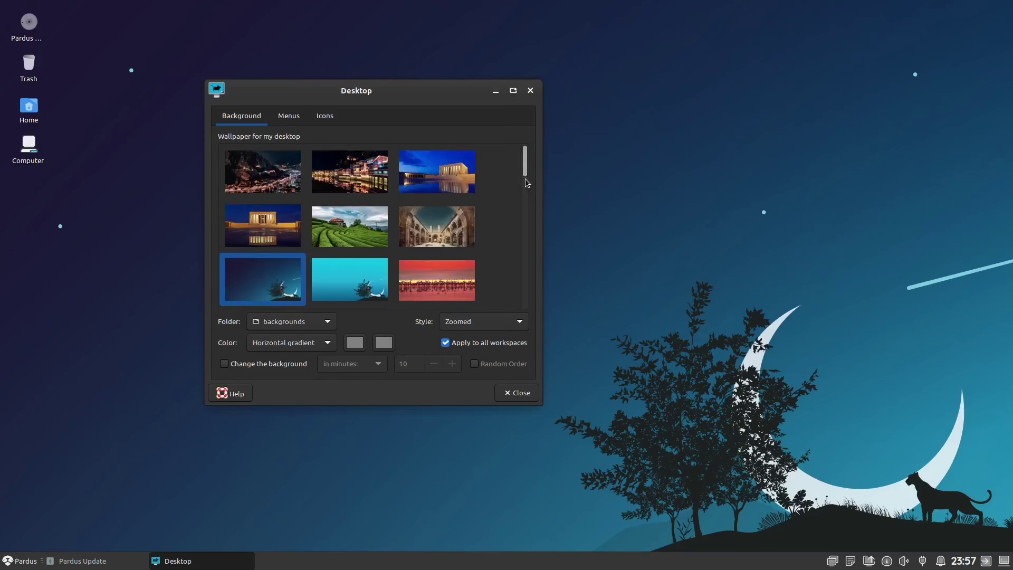
drag(526, 166, 490, 351)
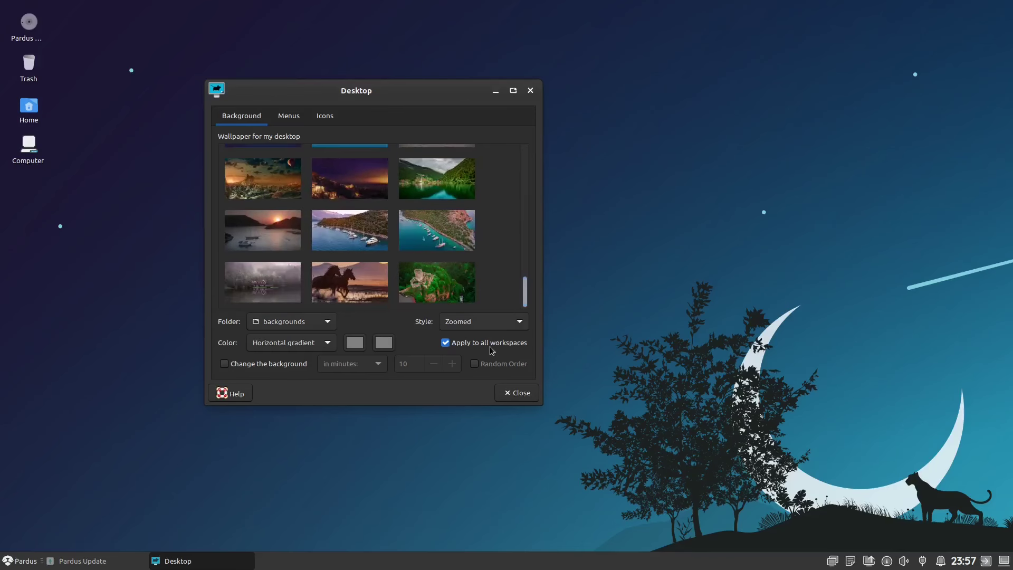
click(530, 401)
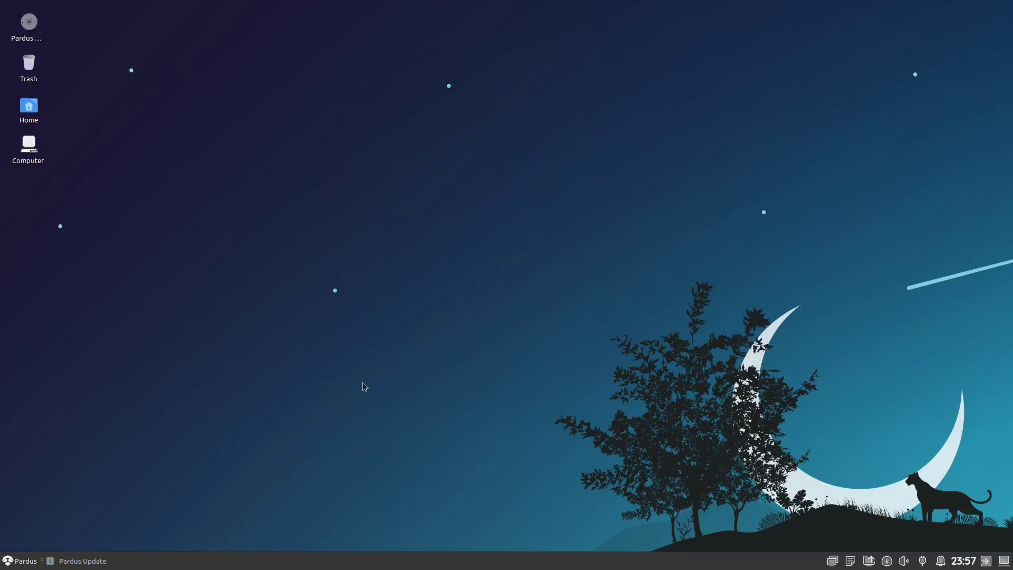
- Open Xfce Appearance from the Settings menu and move its window up and left
click(20, 560)
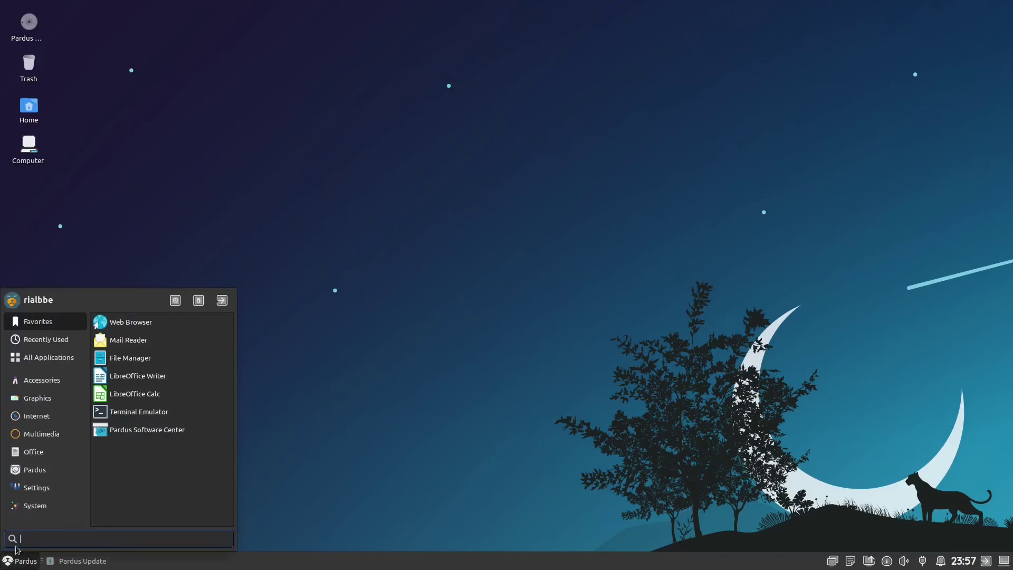
click(42, 488)
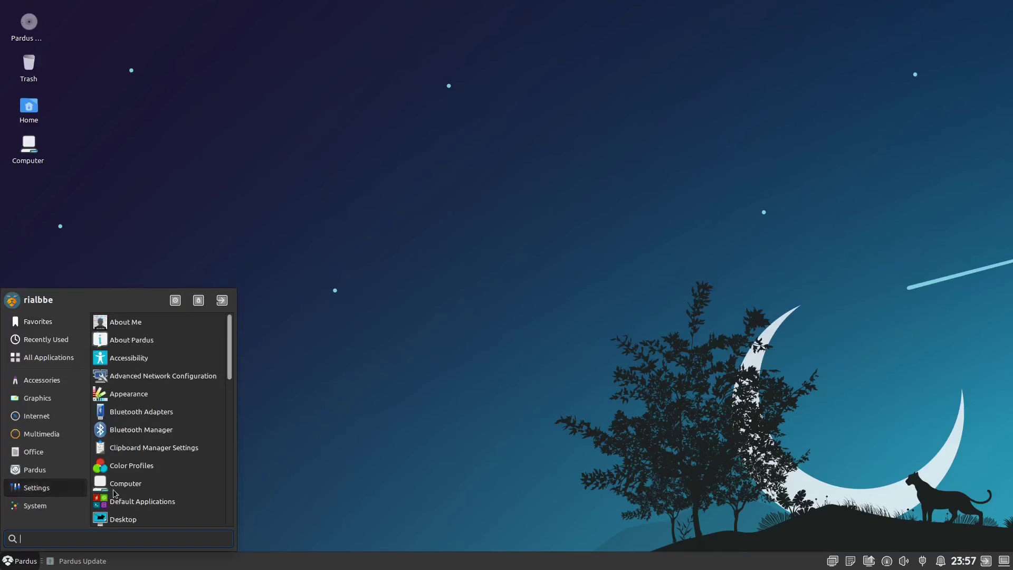
click(182, 391)
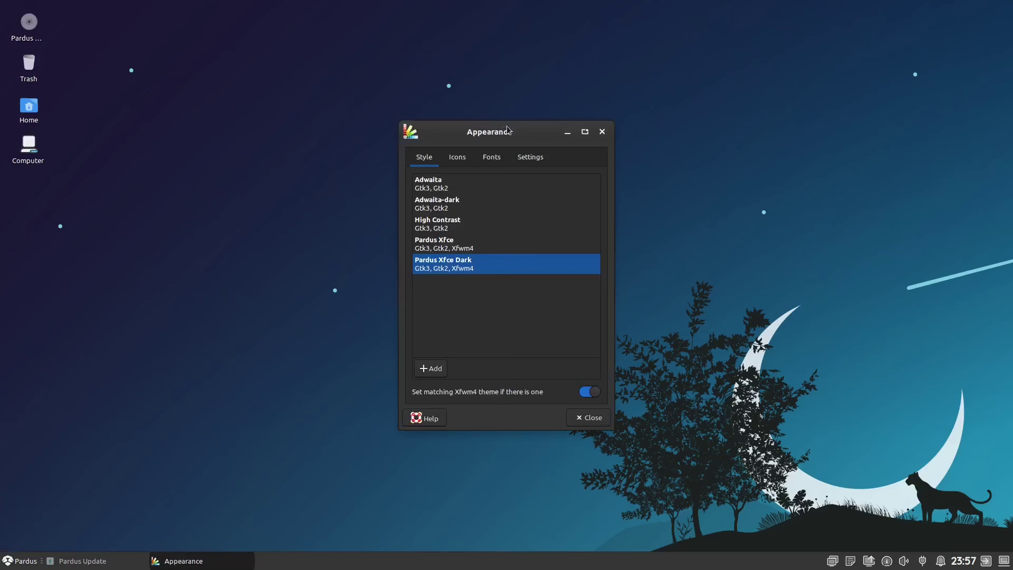
drag(508, 131, 455, 98)
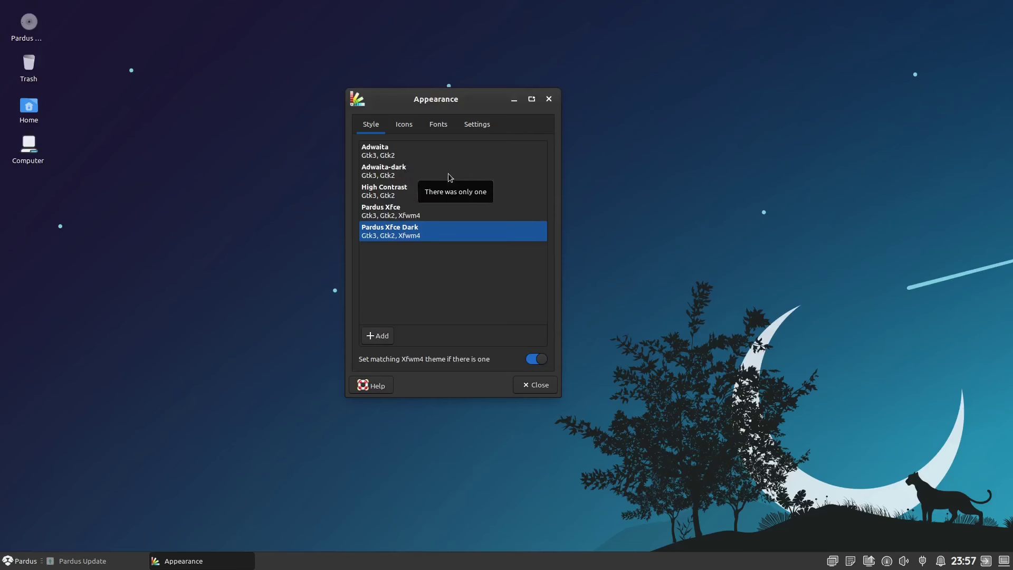
- Review the Icons, Fonts and Settings tabs, leaving scaling at 1x, then close Appearance
click(405, 125)
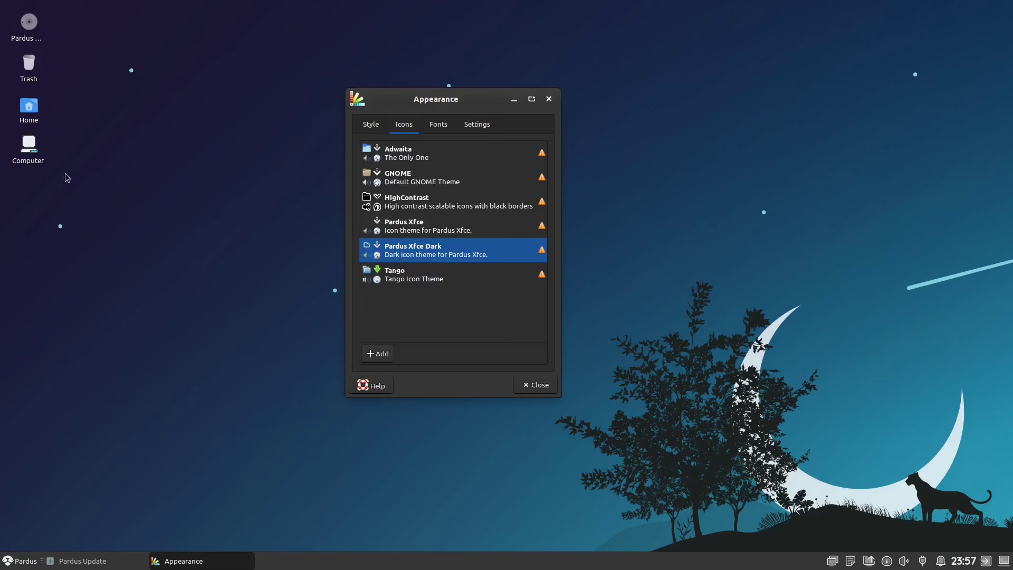
click(433, 126)
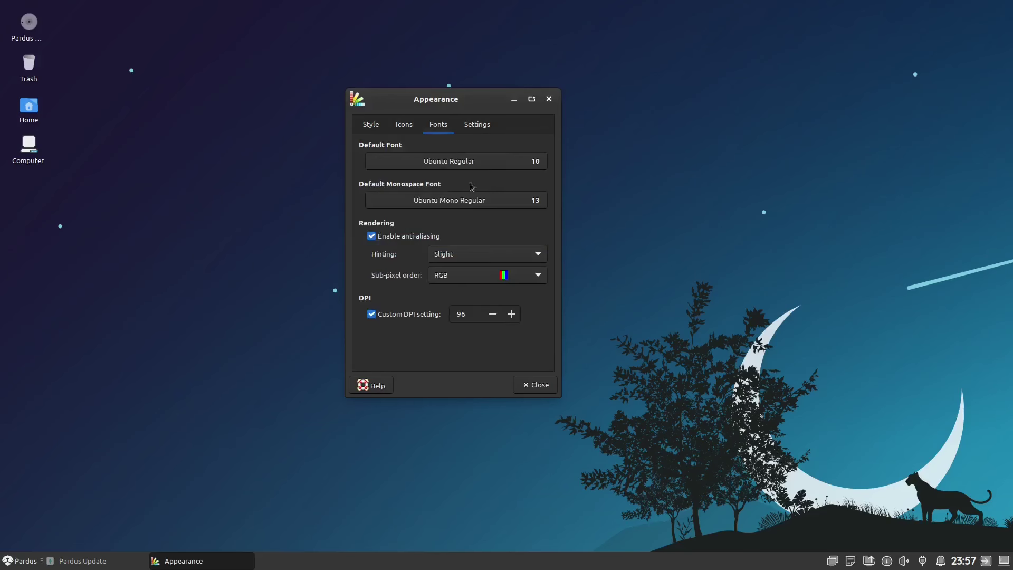
click(476, 125)
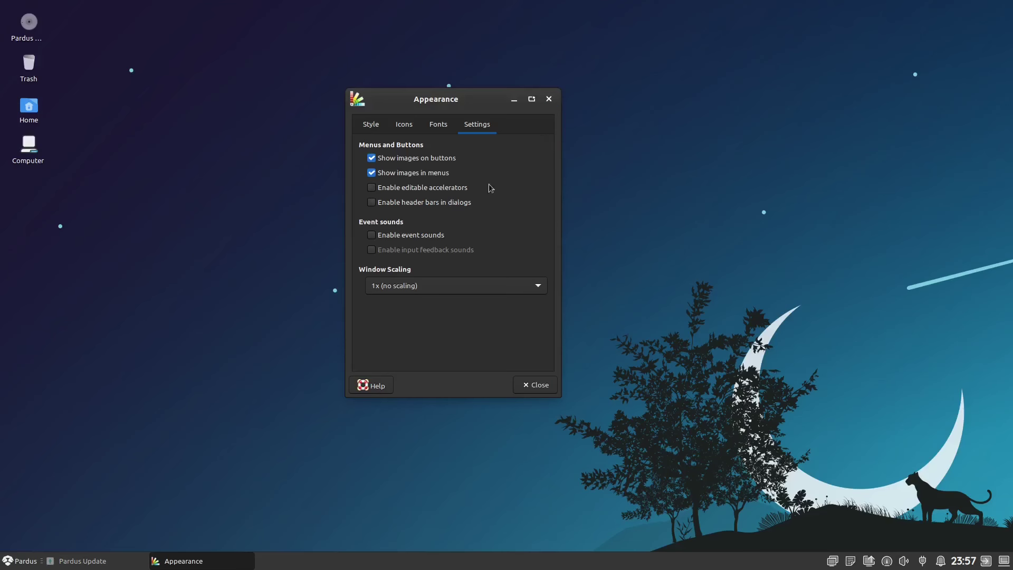
click(549, 98)
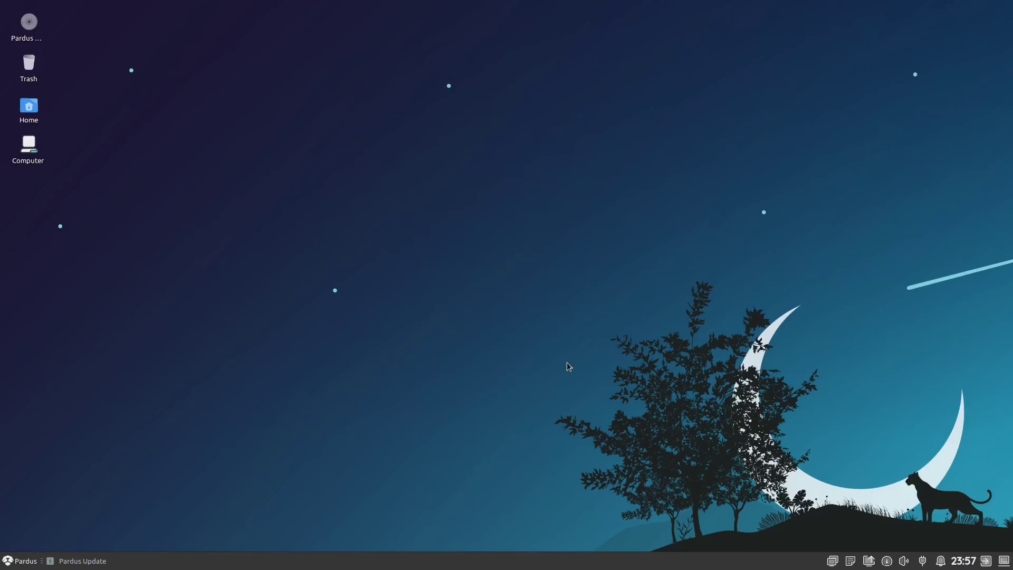
key(super)
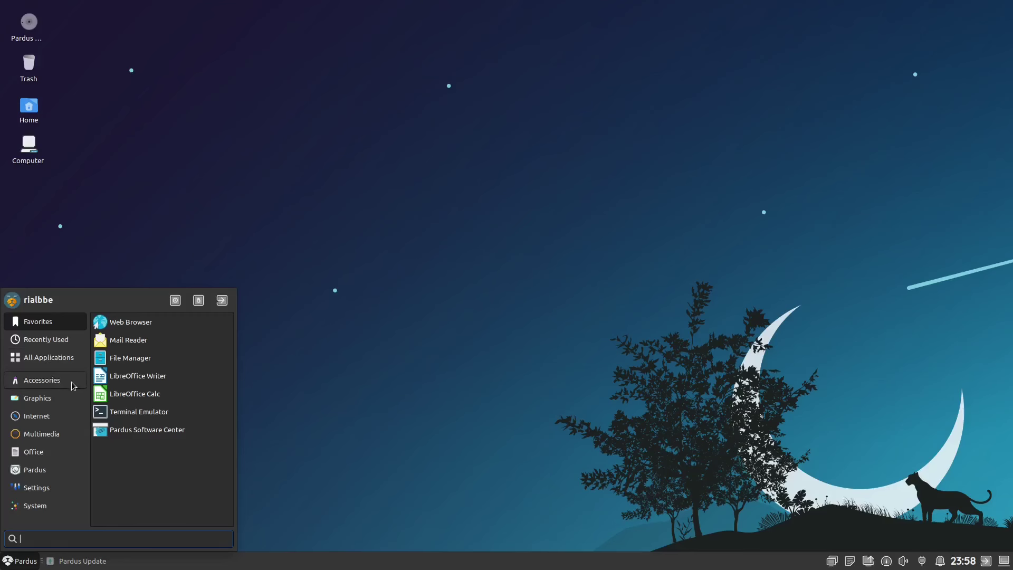
click(69, 382)
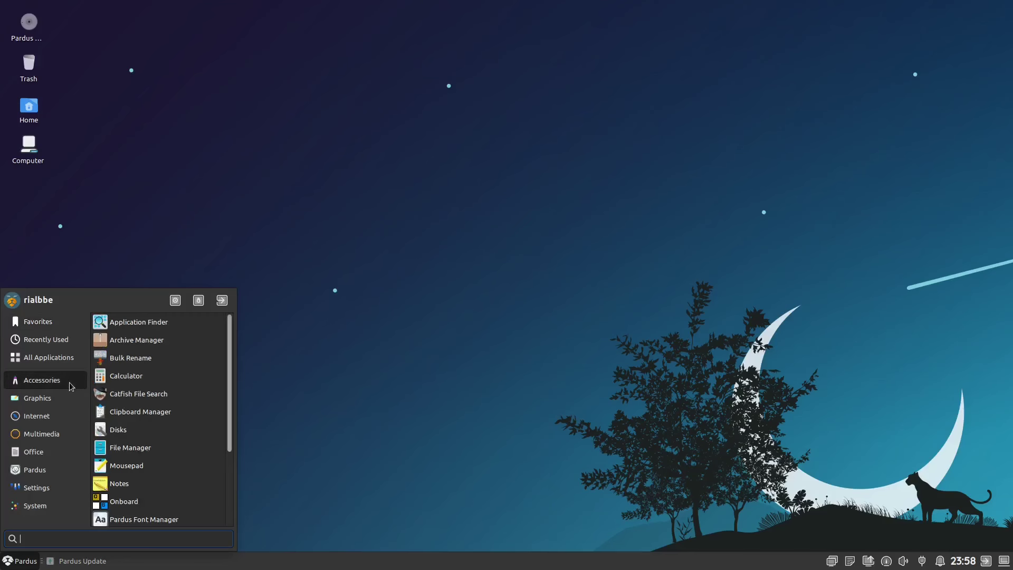
scroll(211, 370, down, 4)
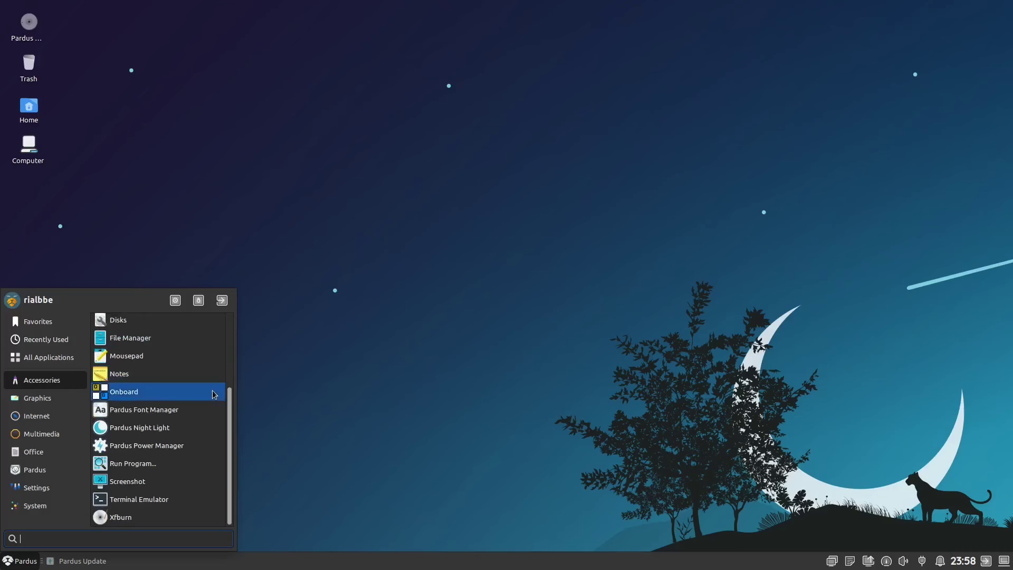
scroll(180, 397, up, 4)
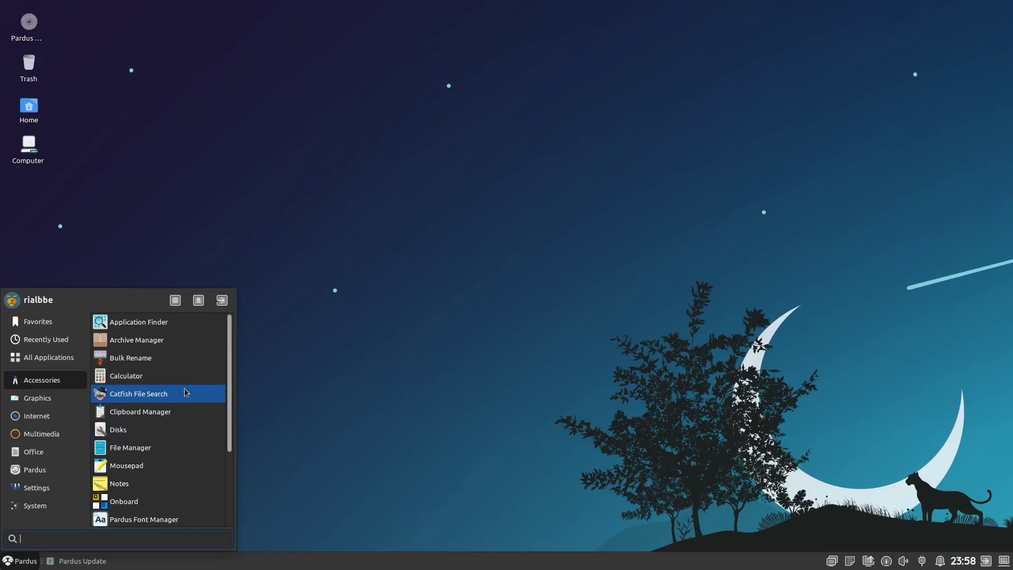
scroll(184, 388, down, 1)
scroll(188, 393, down, 1)
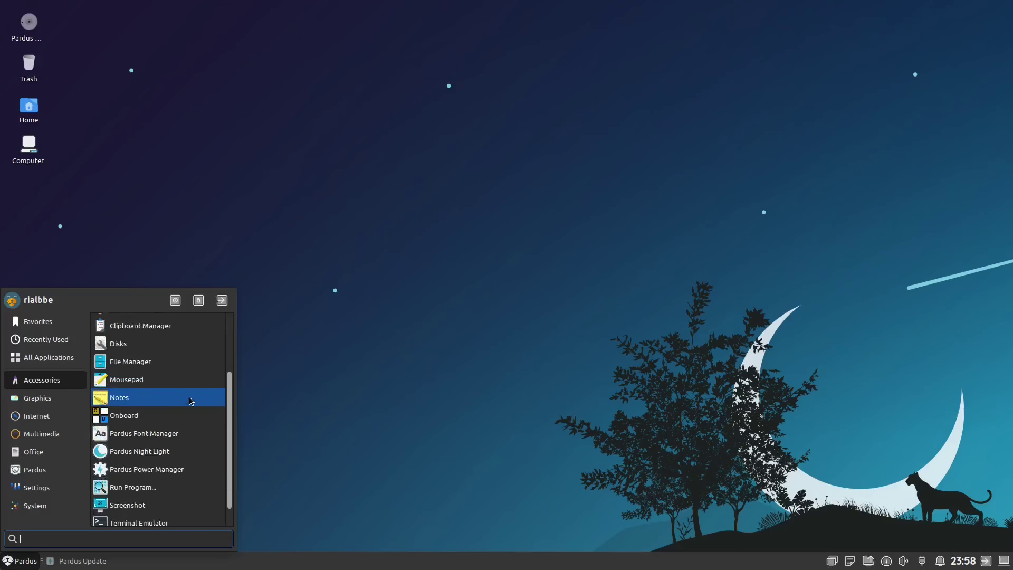
click(60, 405)
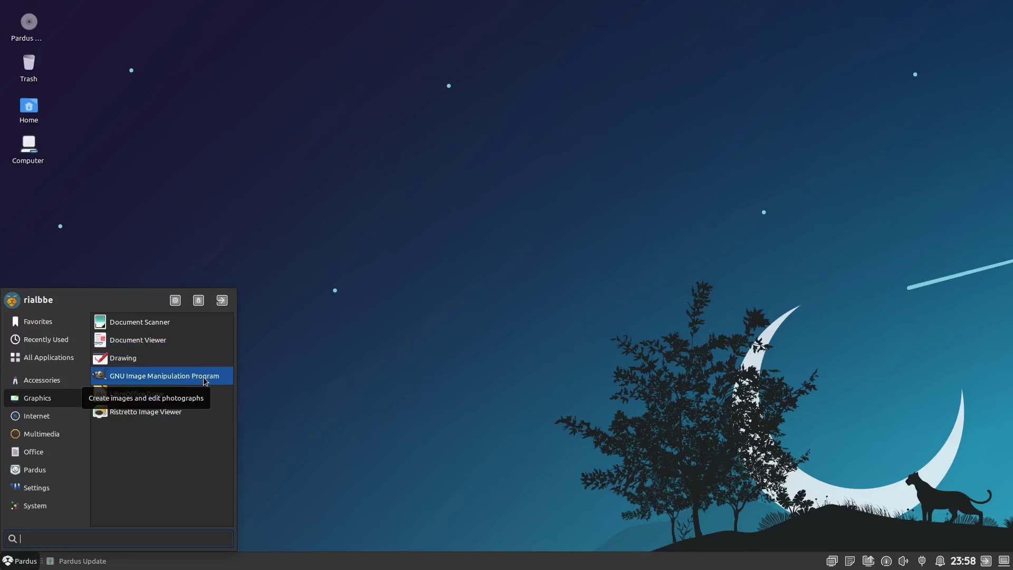
click(62, 418)
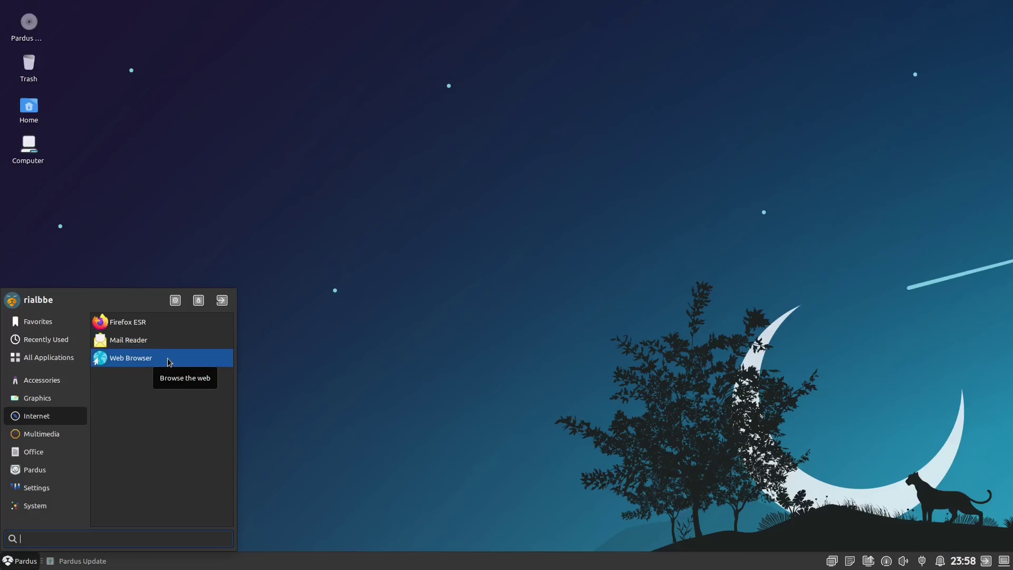
click(395, 362)
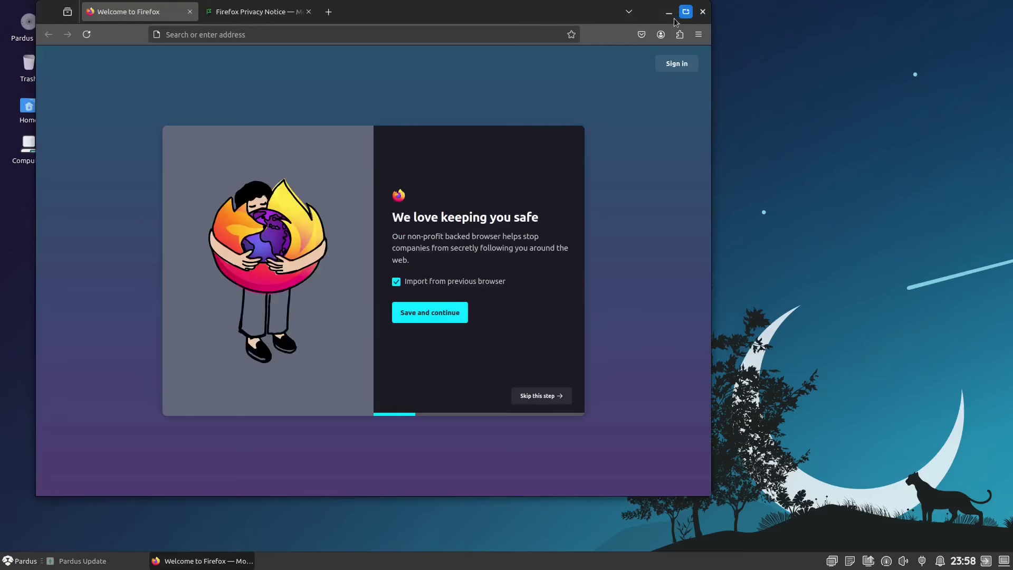
click(702, 12)
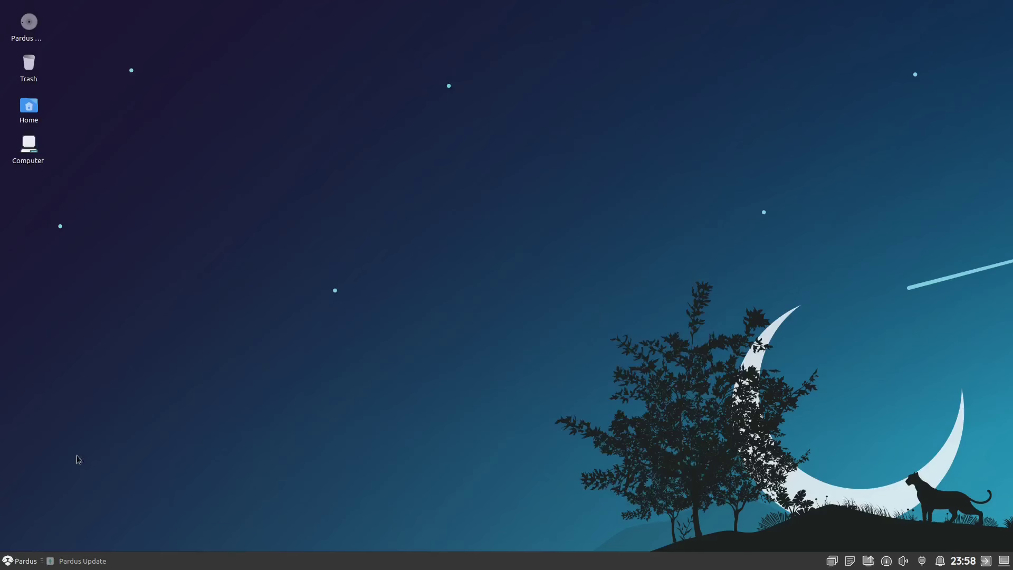
click(33, 560)
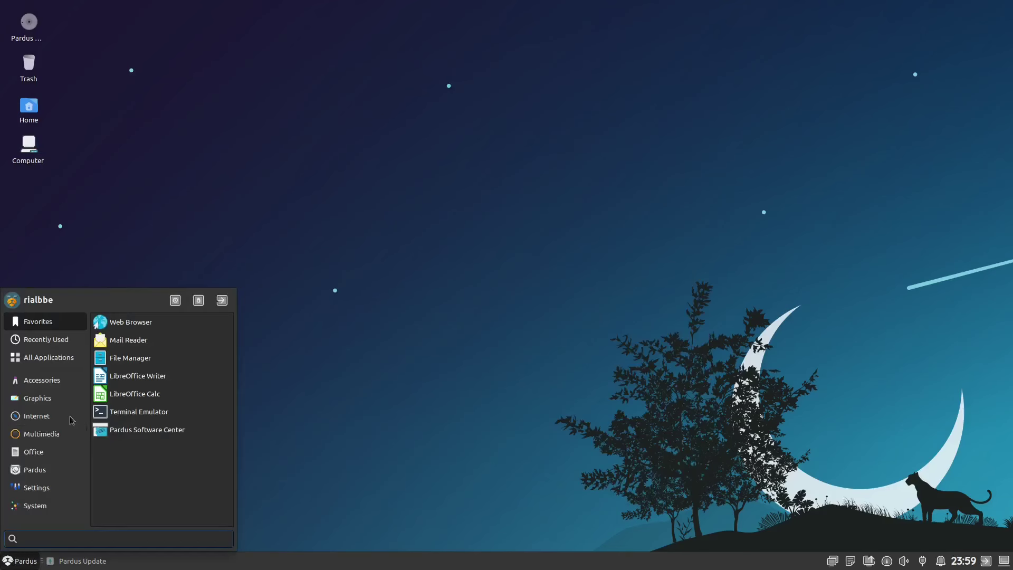
- Browse the Multimedia, Office, Pardus and Settings categories in the Pardus menu
click(60, 438)
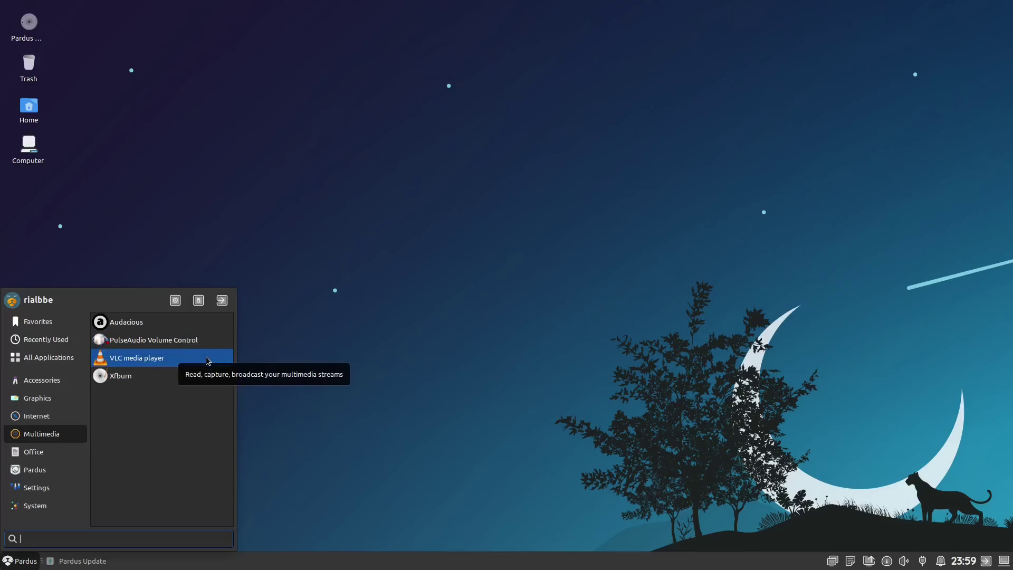
click(50, 455)
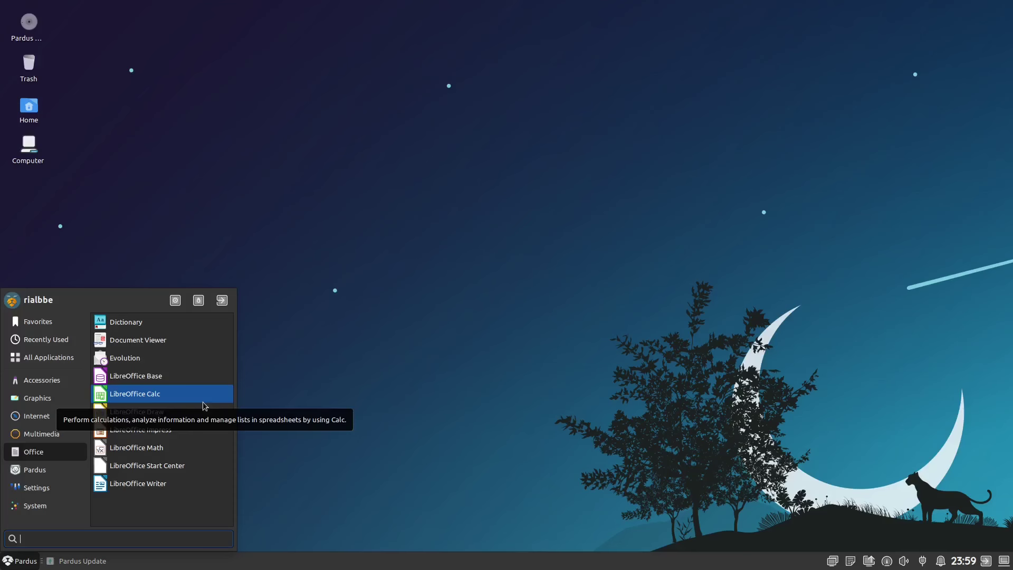
click(70, 470)
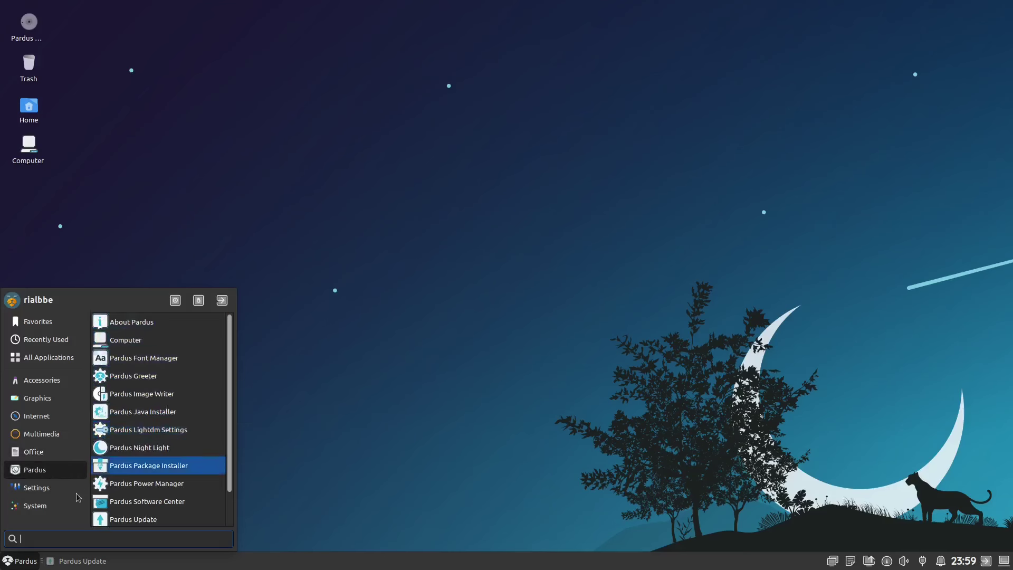
click(61, 491)
- Check the System category, then restore Pardus Update showing 14% installation progress
scroll(194, 412, down, 4)
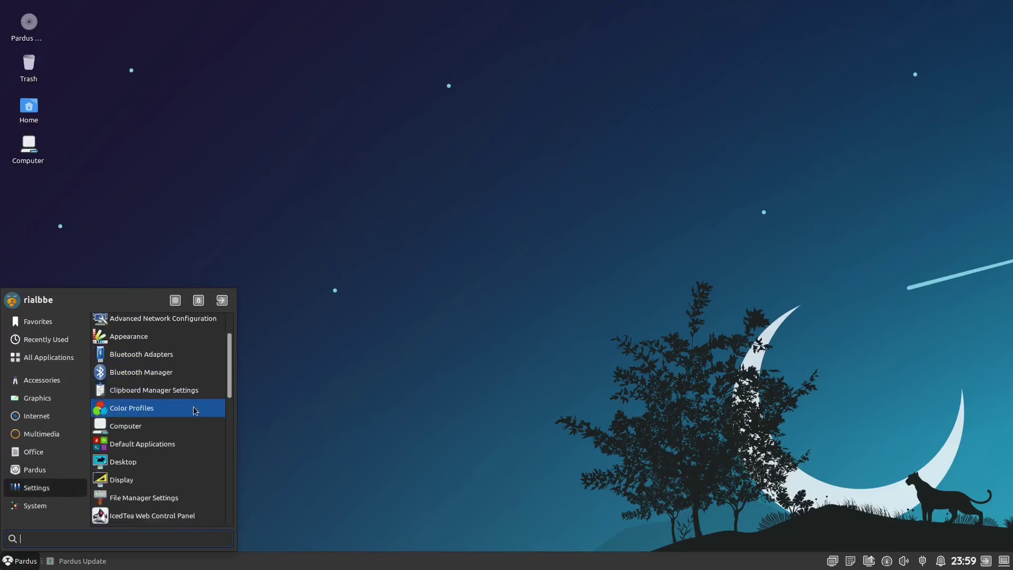
scroll(194, 416, down, 2)
click(46, 507)
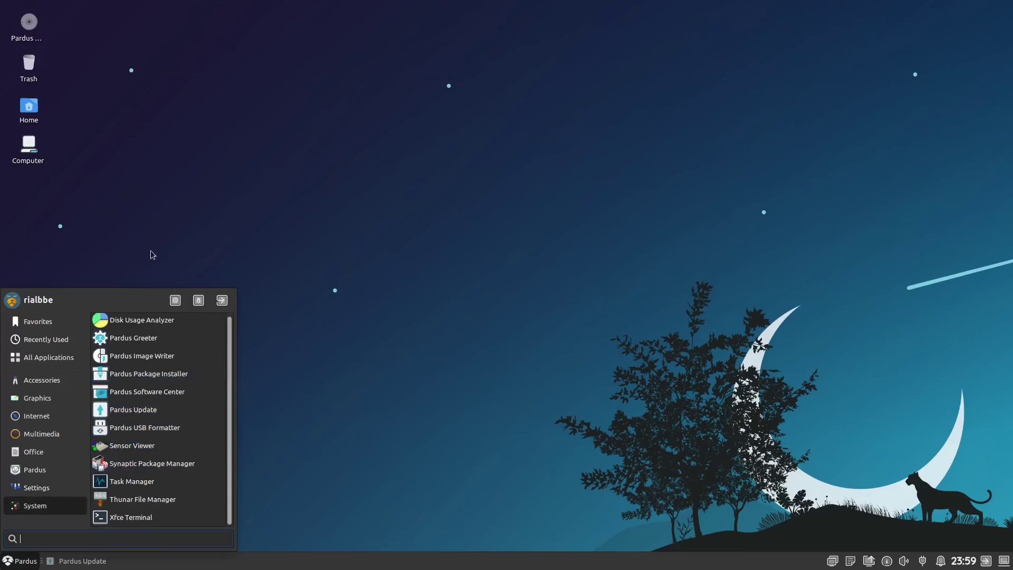
click(163, 271)
click(78, 559)
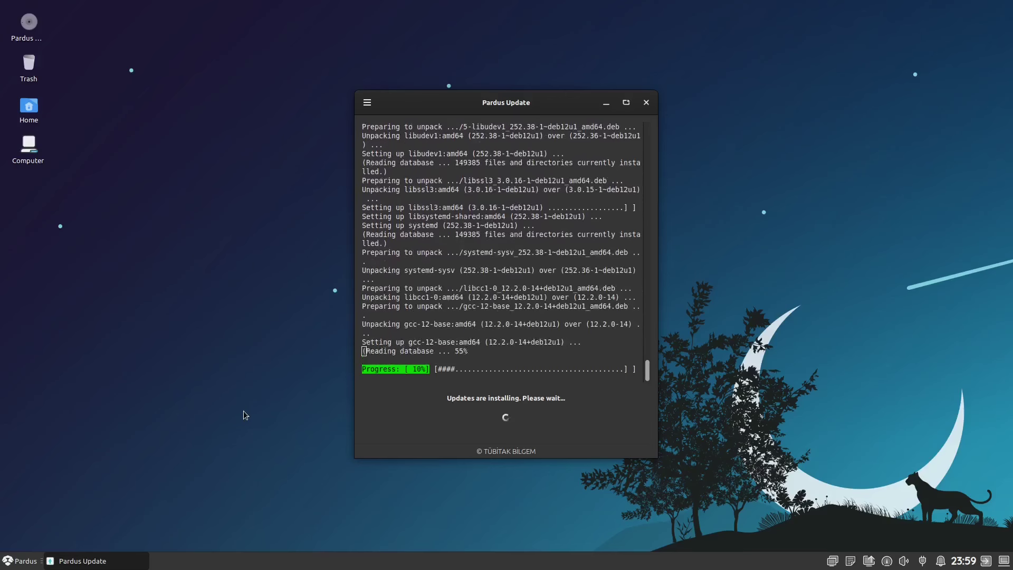
- Minimize Pardus Update and launch Pardus Software Center from the Pardus menu category
click(606, 104)
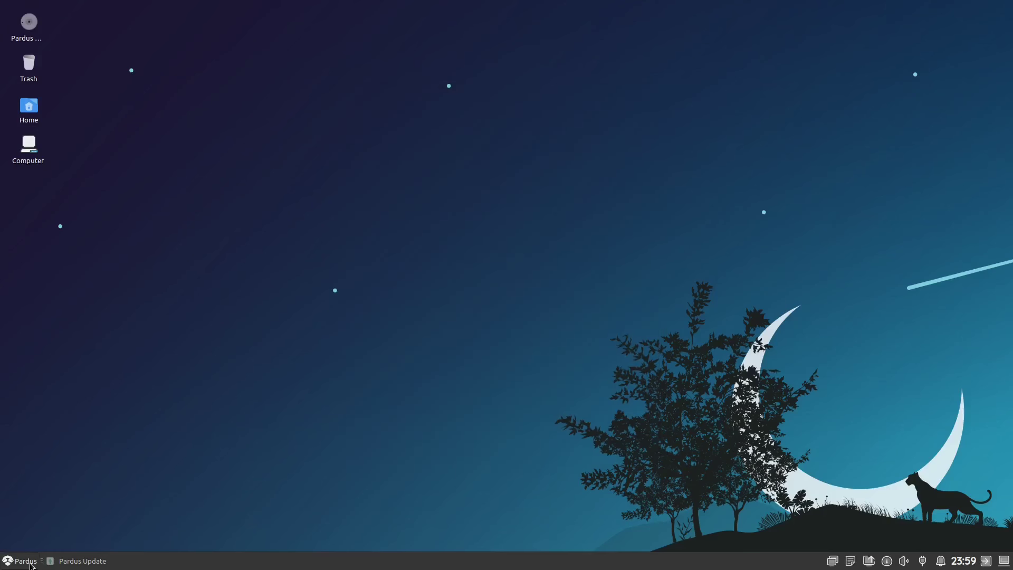
click(25, 561)
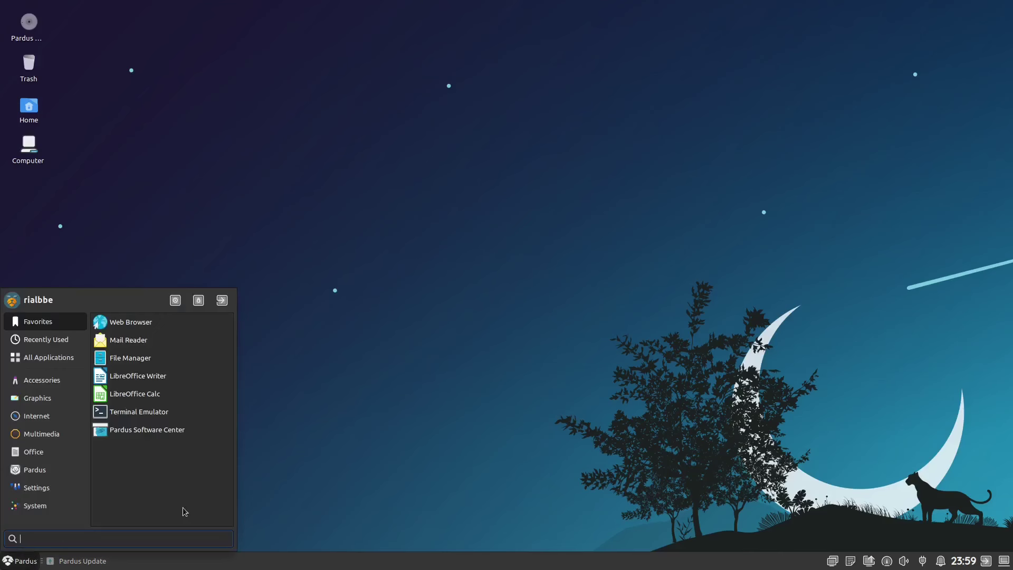
click(75, 469)
scroll(183, 427, down, 2)
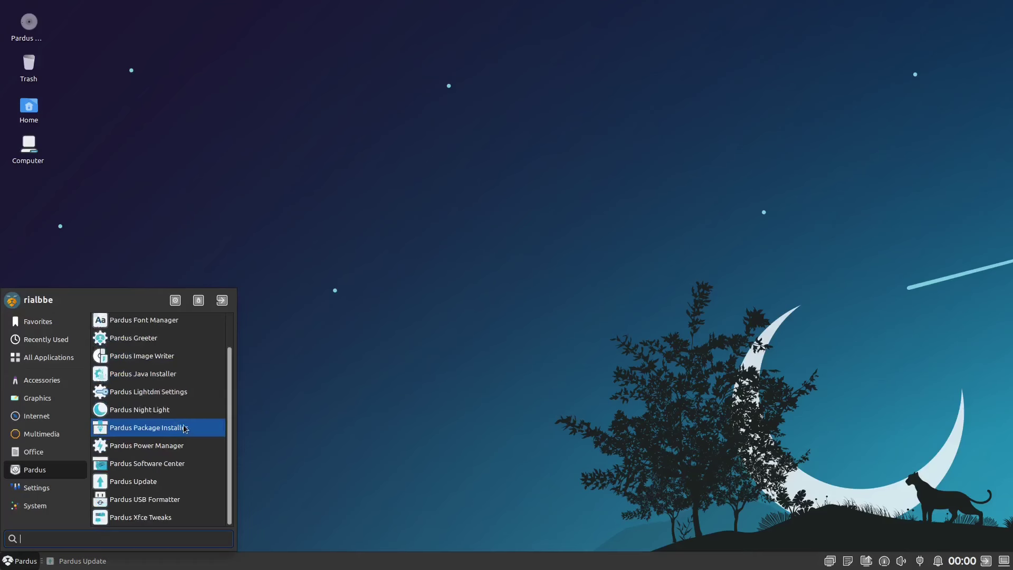
click(191, 467)
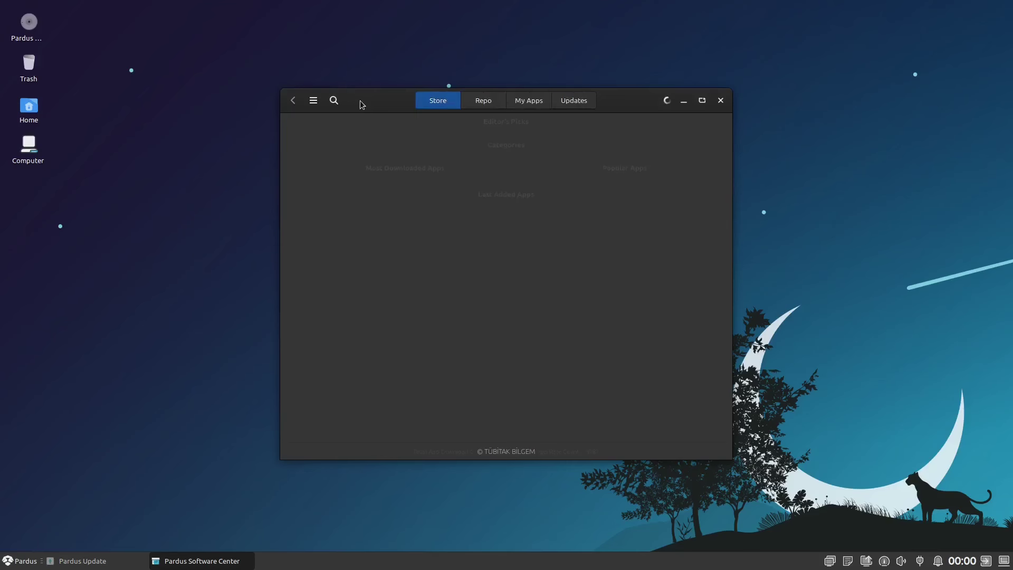
- Check the Software Center's About information, then view the Development category's 44 apps
click(313, 101)
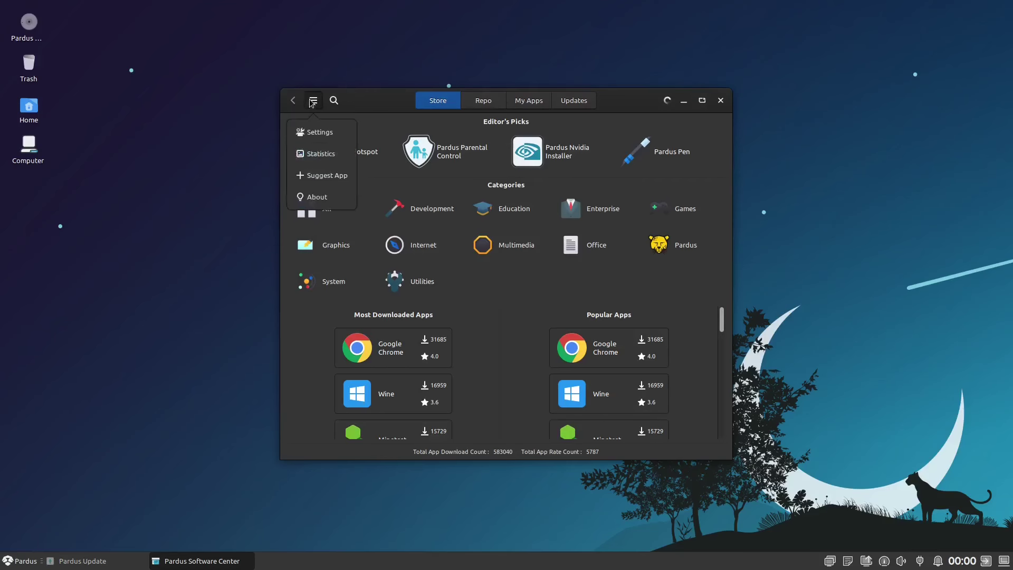
click(318, 196)
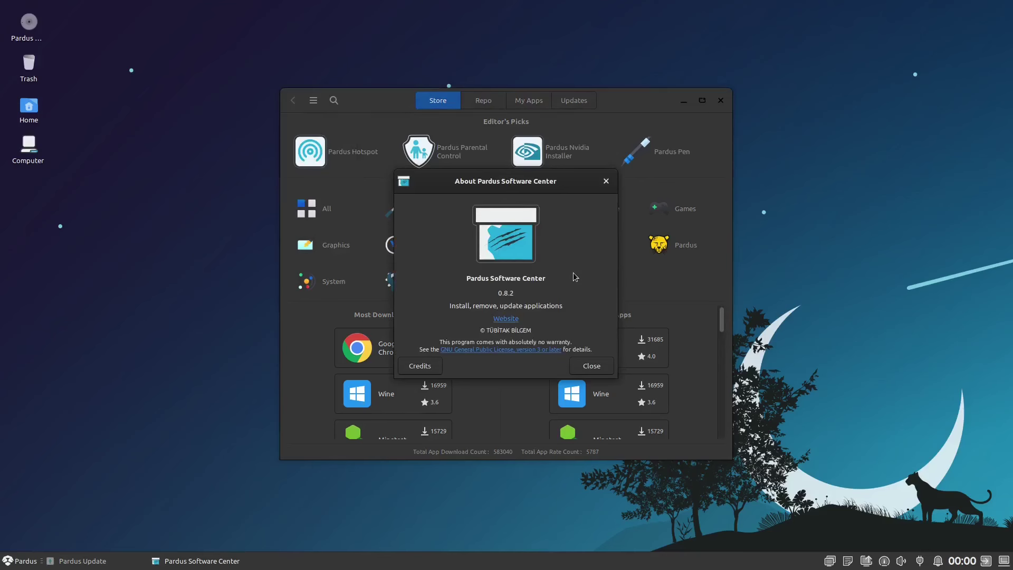
key(Escape)
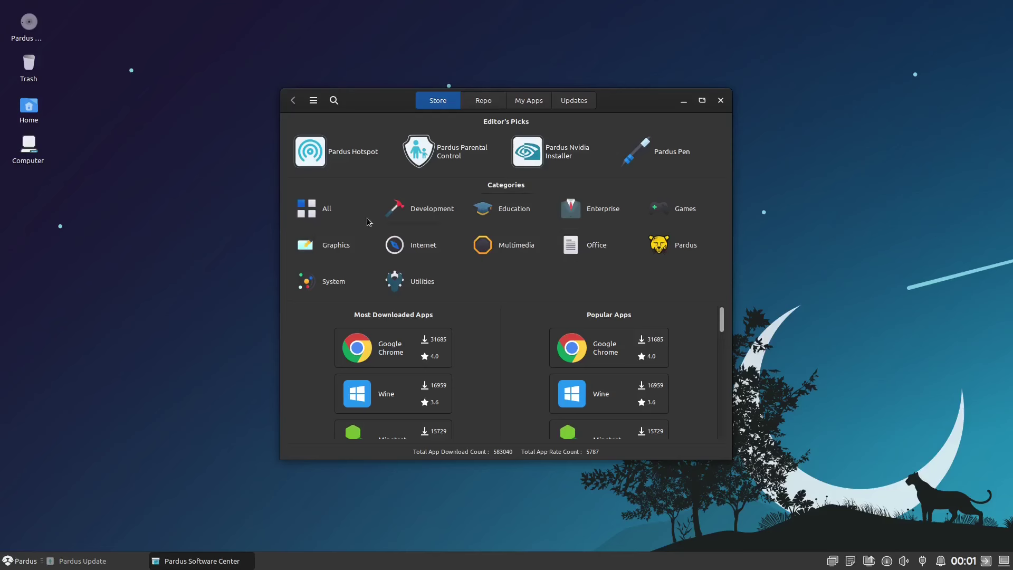
click(436, 217)
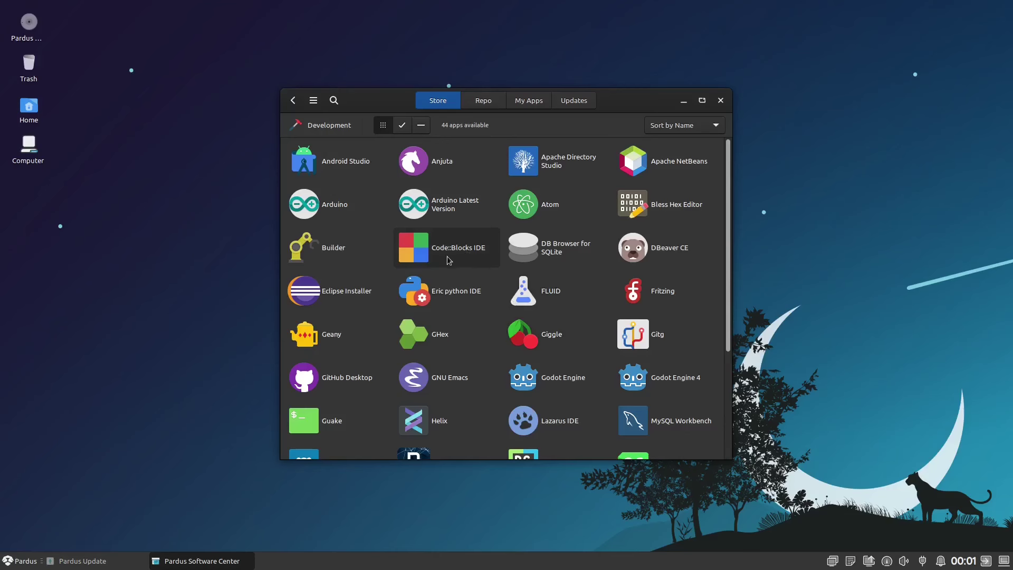
- Scroll the Development list, then browse the Education and Enterprise categories
scroll(579, 294, down, 5)
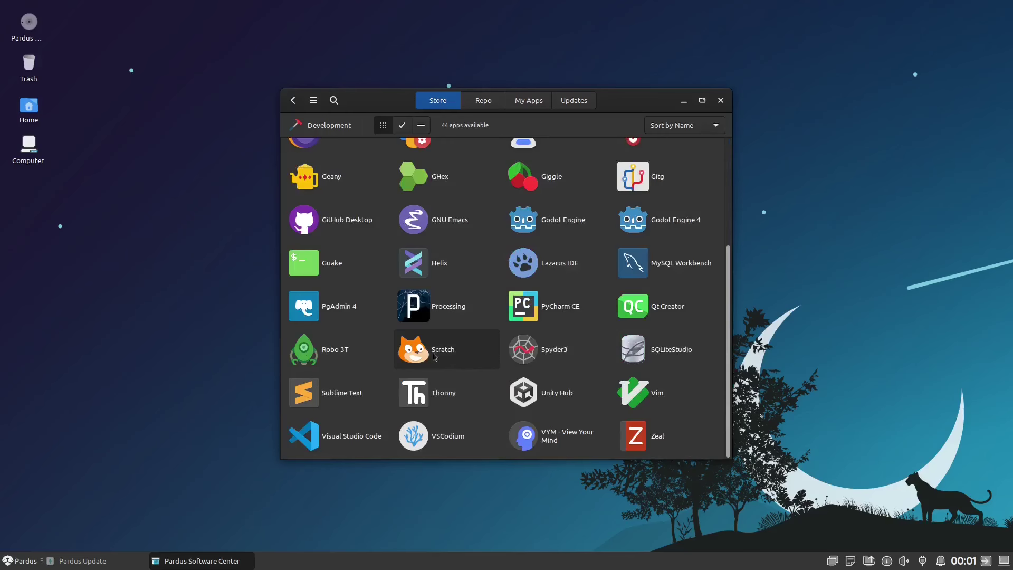
scroll(483, 348, up, 5)
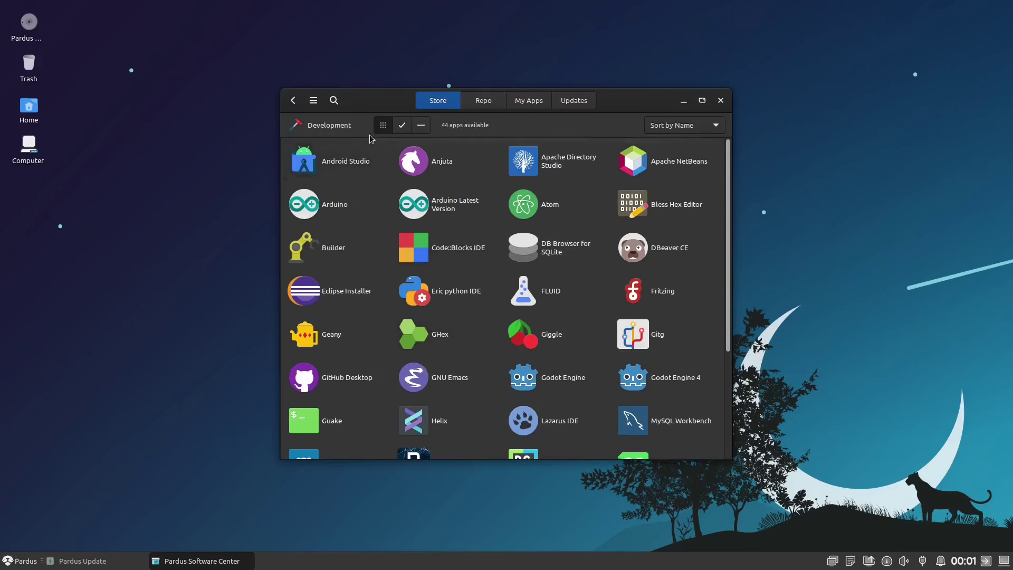
click(292, 100)
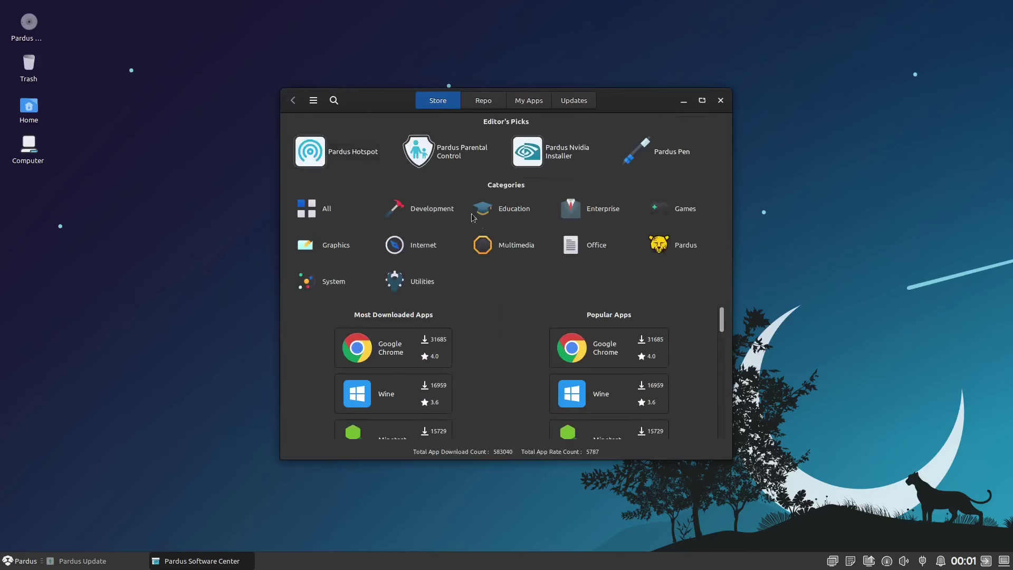
click(508, 212)
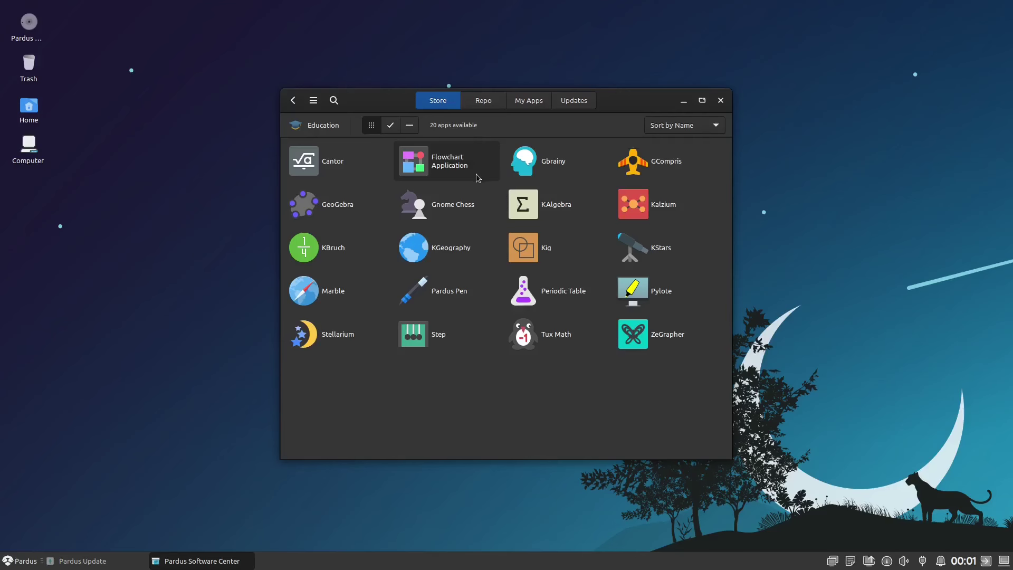
click(292, 100)
click(601, 210)
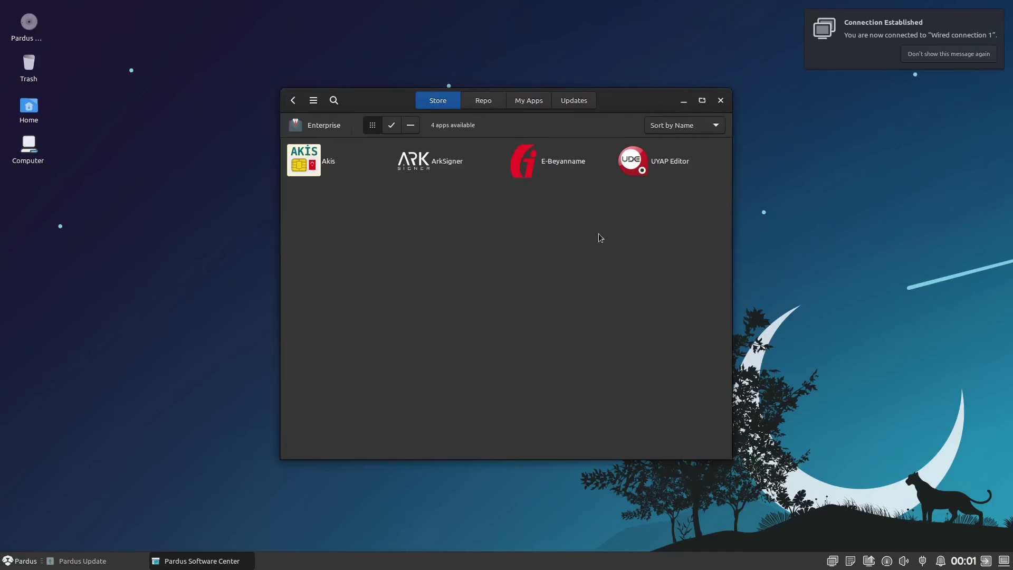
- Show the Games category and scroll its 44 apps, 0 A.D. through Xonotic
key(alt+Left)
click(669, 207)
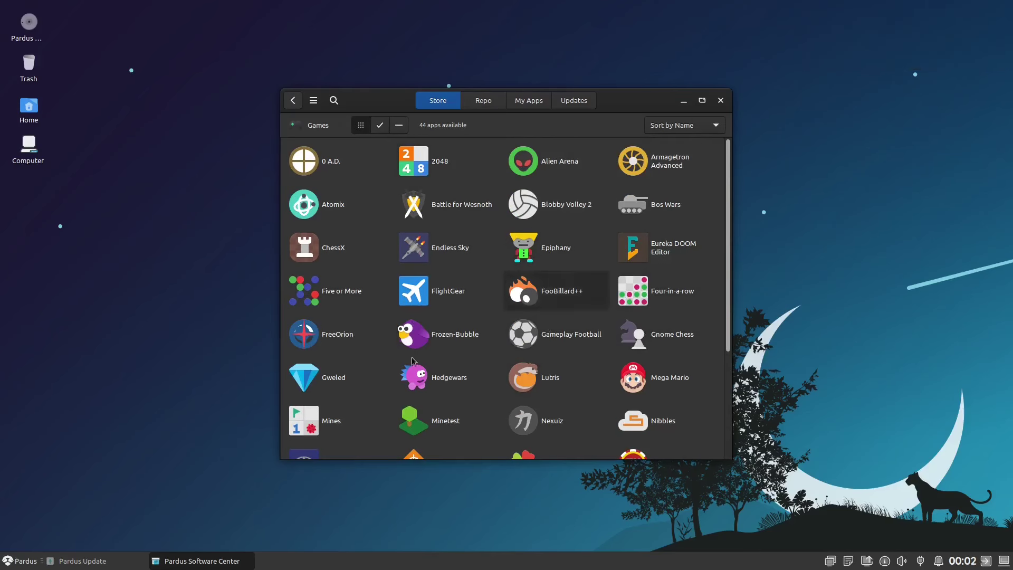
scroll(551, 329, down, 5)
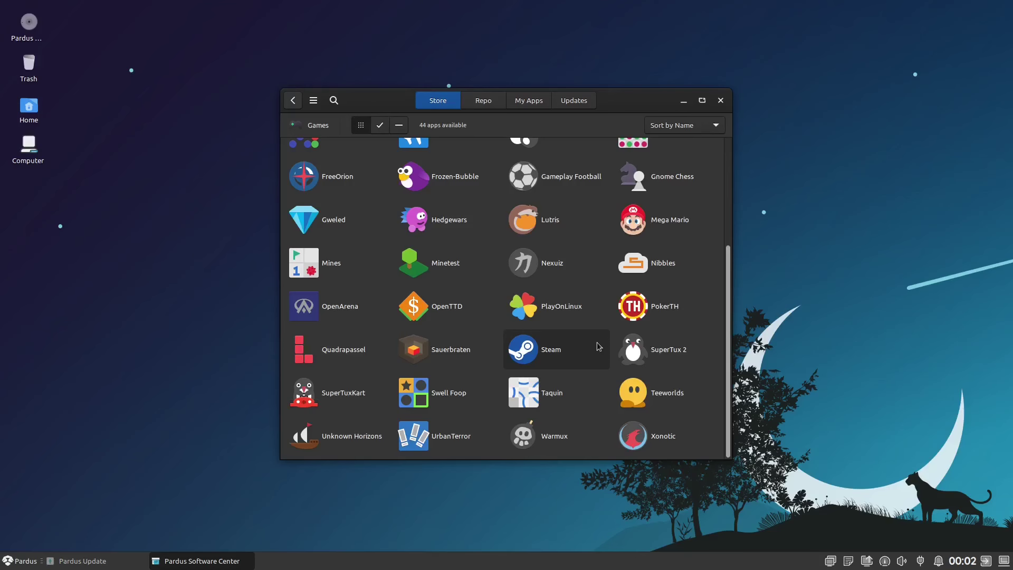
scroll(597, 346, up, 5)
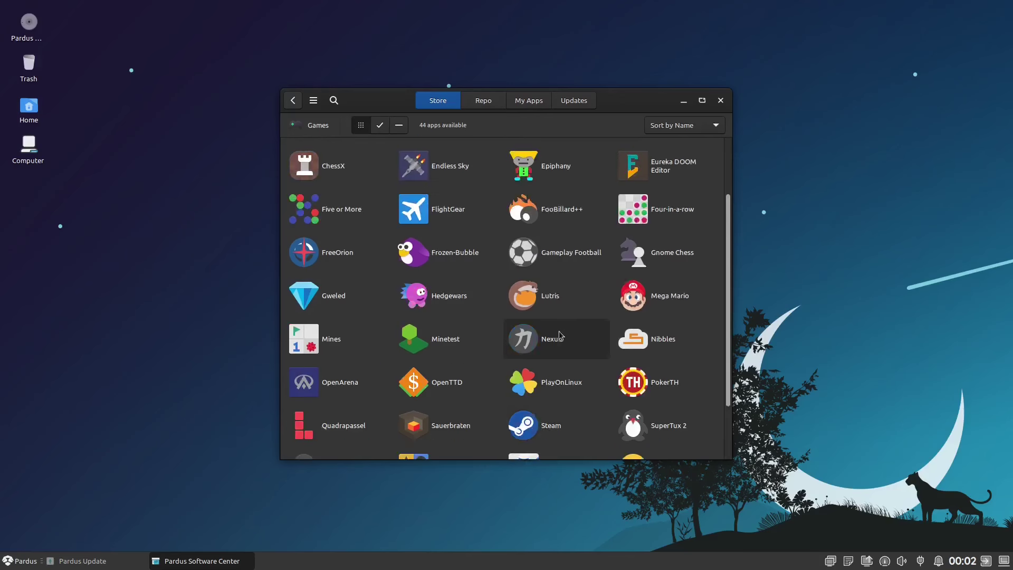
- Find OnlyOffice in the Office category and start its installation
click(294, 100)
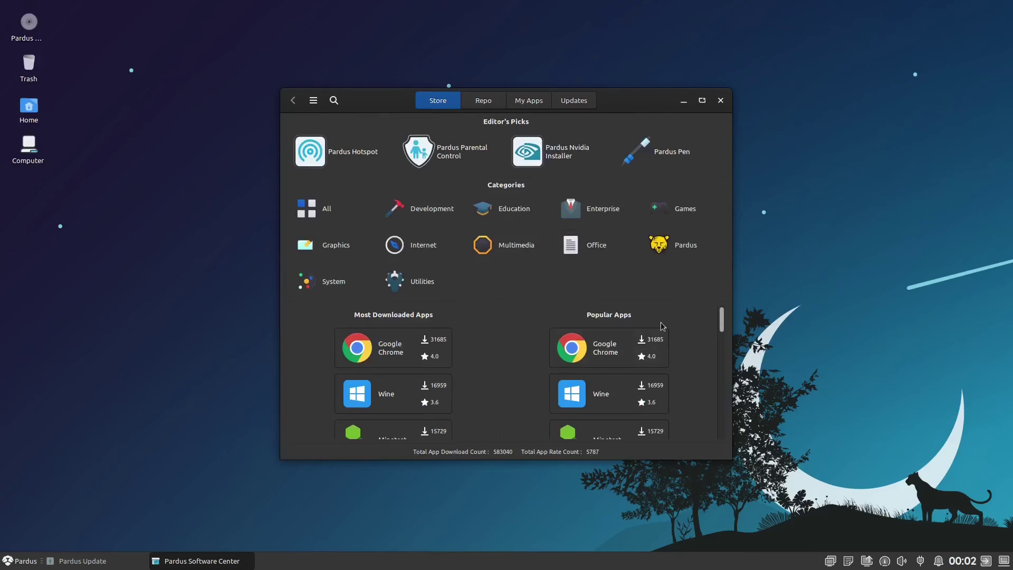
scroll(686, 327, down, 5)
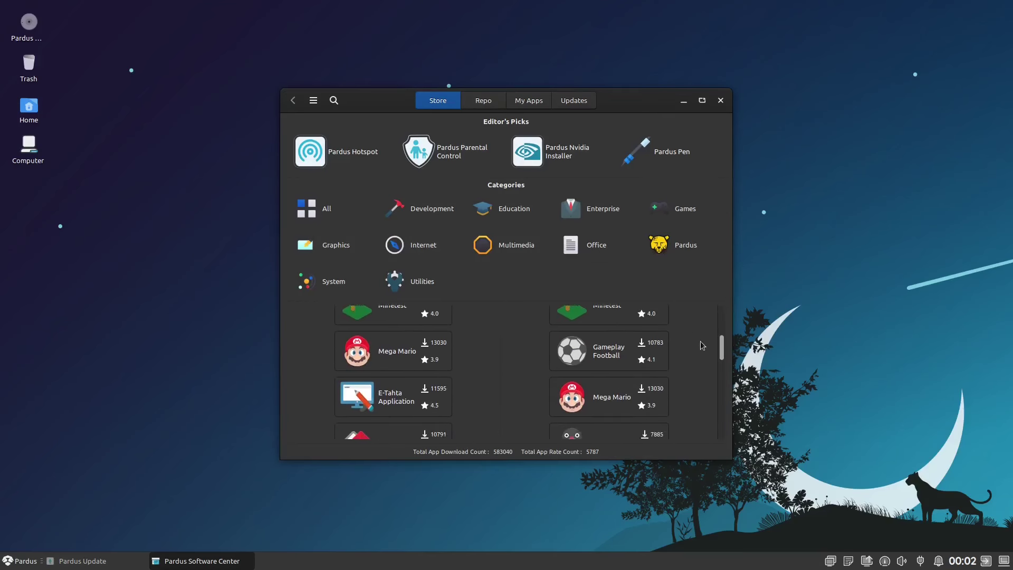
scroll(681, 397, up, 5)
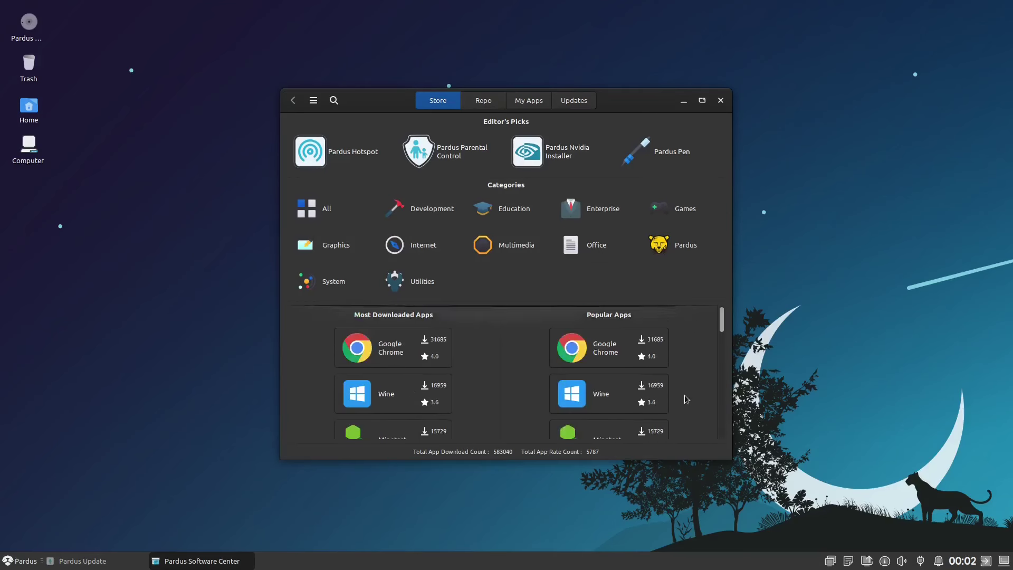
click(581, 247)
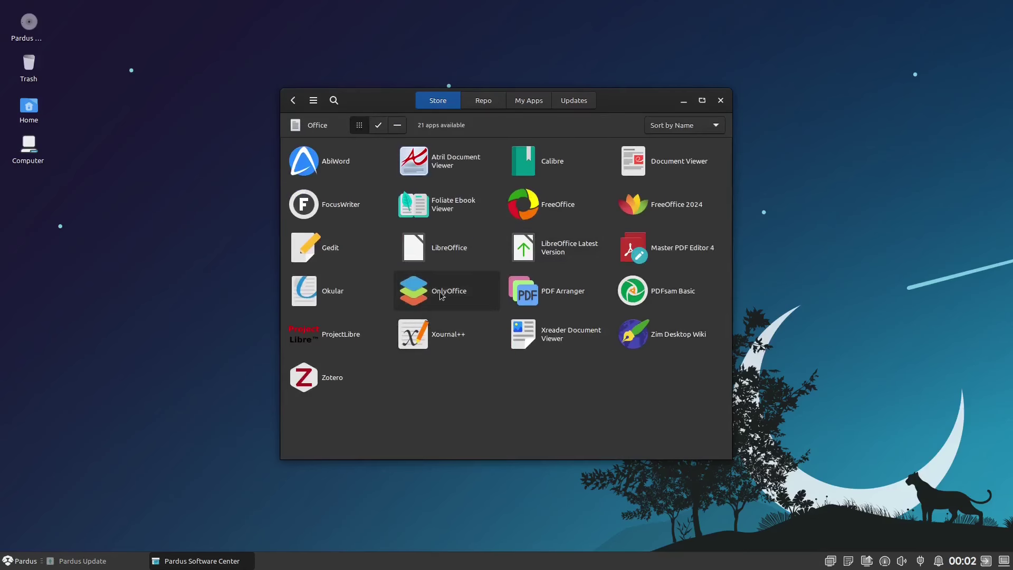
click(466, 304)
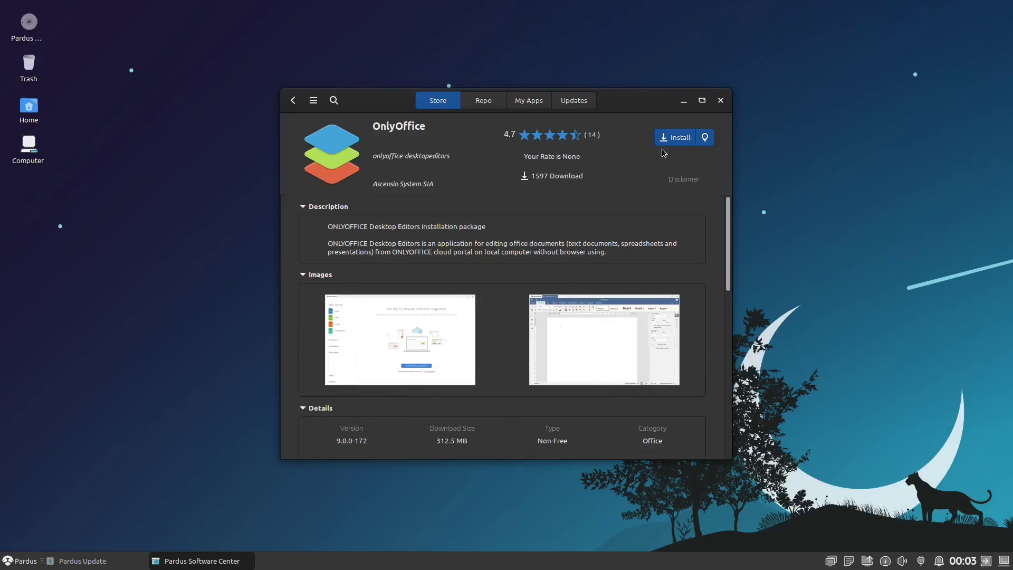
click(676, 138)
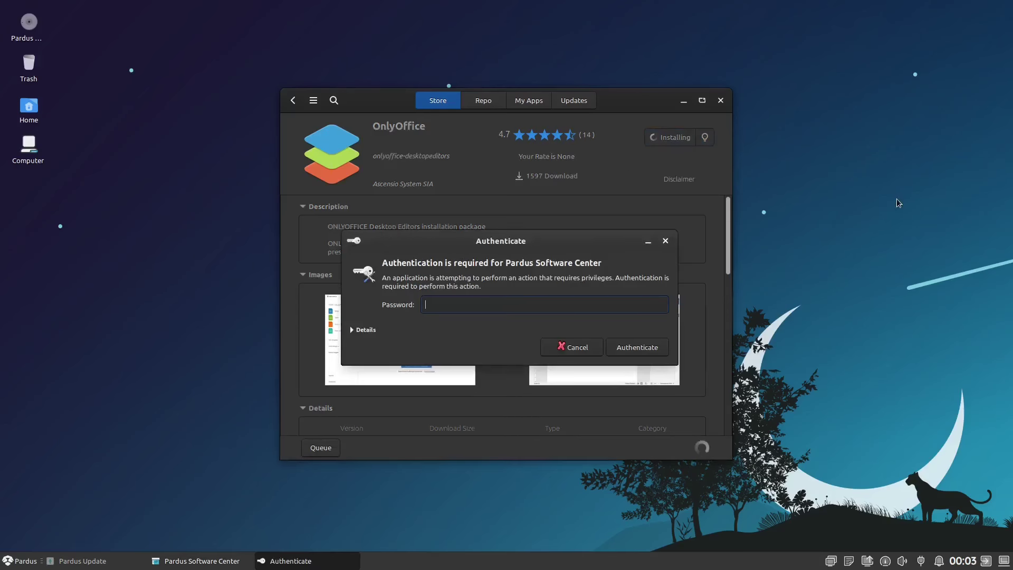
- Enter the account password to authorise the OnlyOffice installation
text(•••)
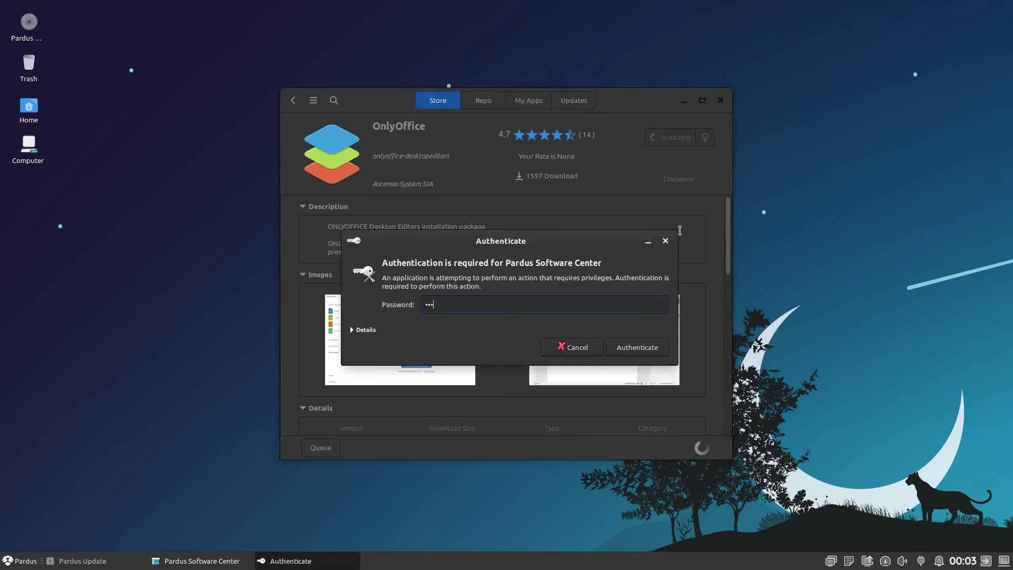
text(•)
key(Return)
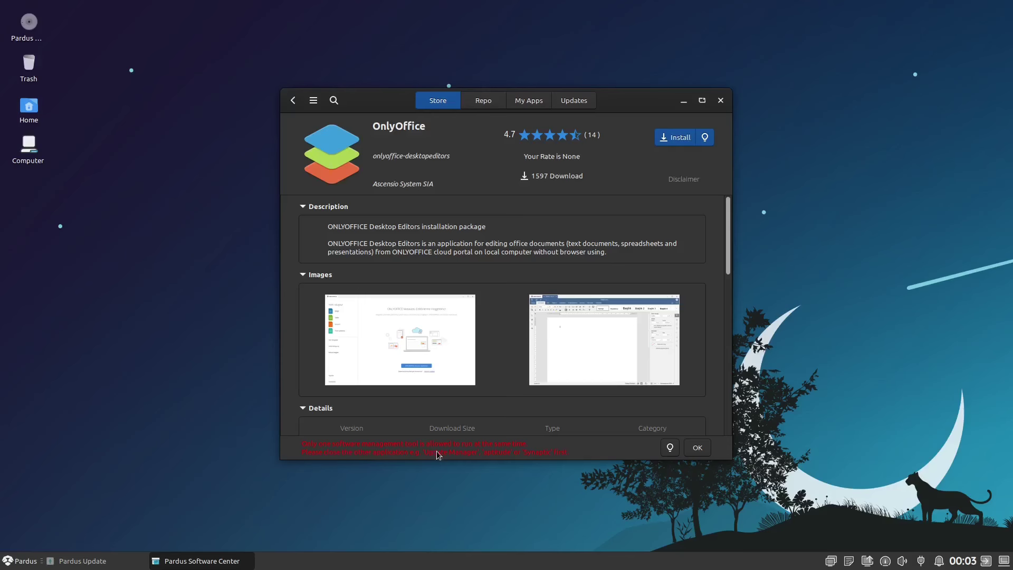
- Bring back Pardus Update, acknowledge the completed update, and close the window
click(80, 561)
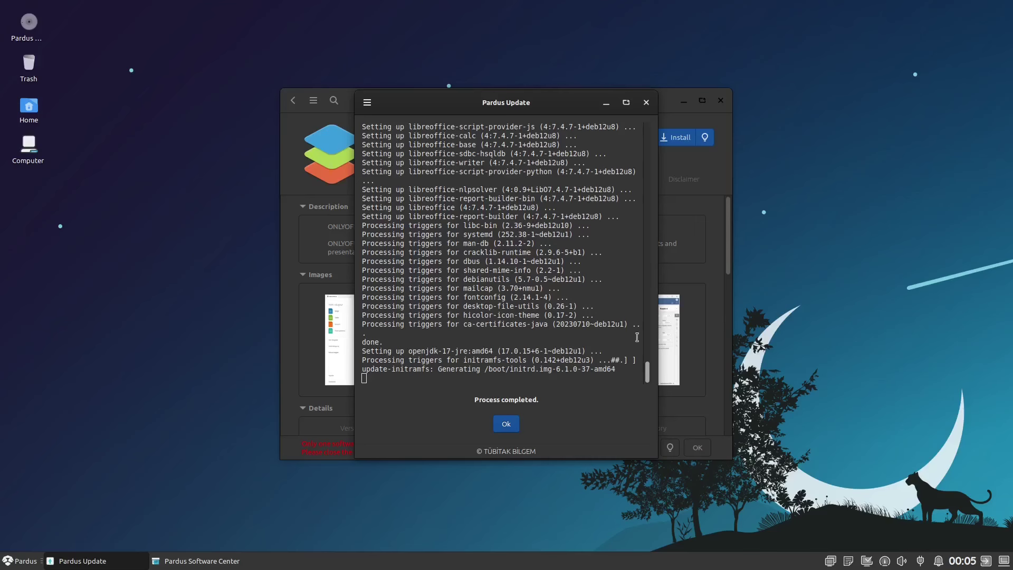
click(502, 427)
click(646, 102)
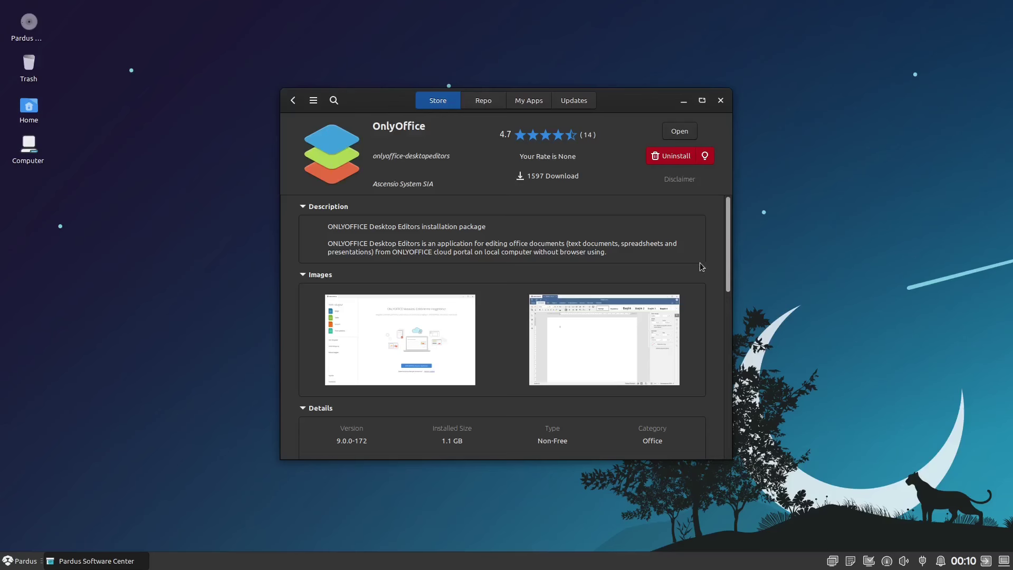
- Minimize Pardus Software Center once OnlyOffice offers Open and Uninstall
click(684, 100)
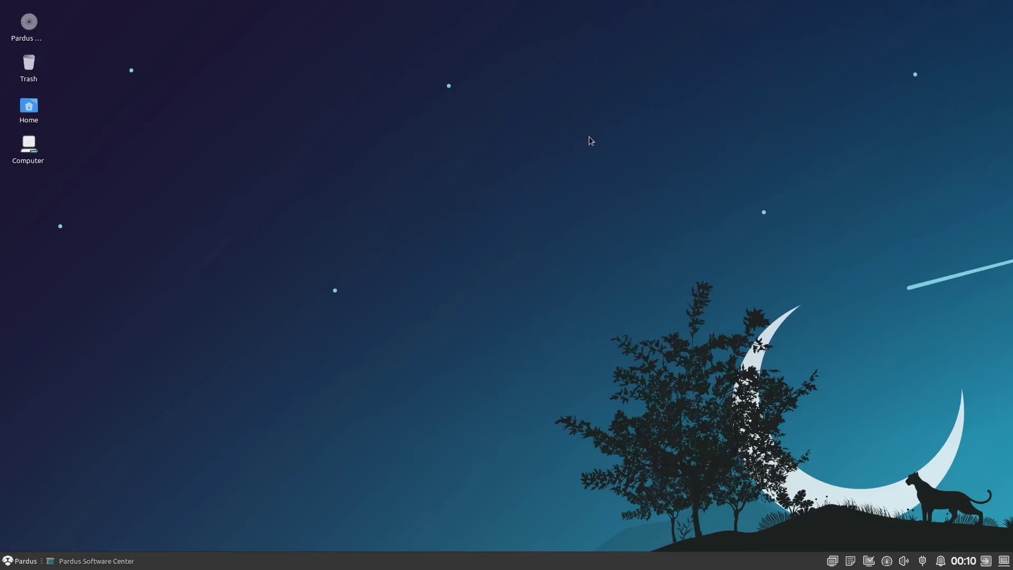
- Launch ONLYOFFICE from the Office section of the Pardus applications menu
click(16, 561)
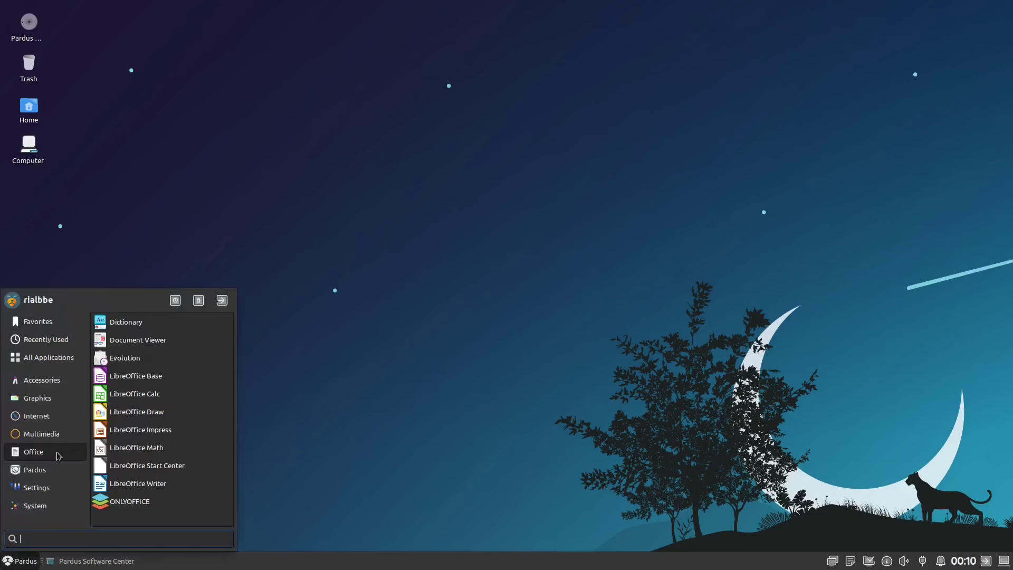
click(164, 507)
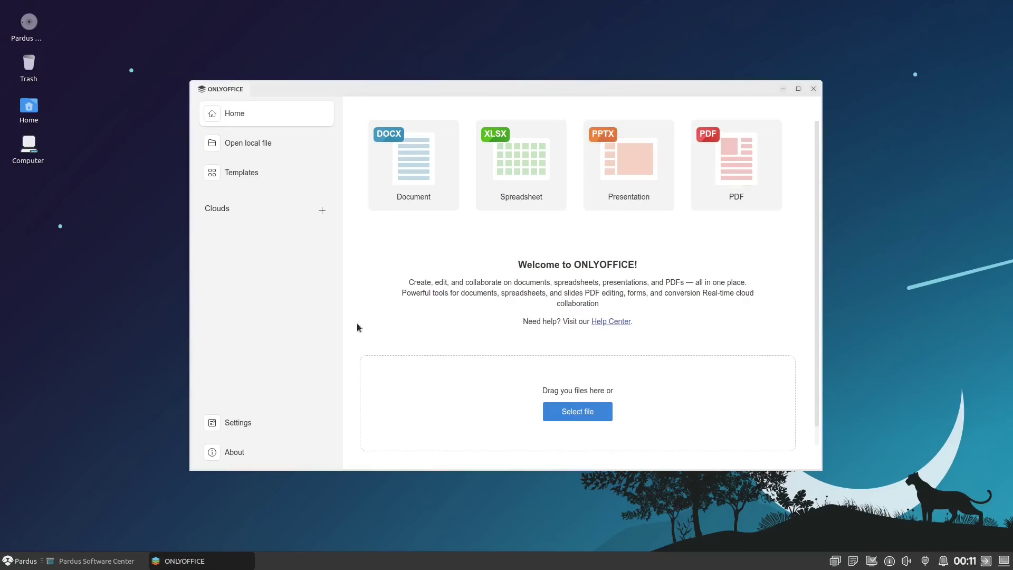
- In ONLYOFFICE Settings, try the Modern Dark and then Contrast Dark interface themes
click(253, 421)
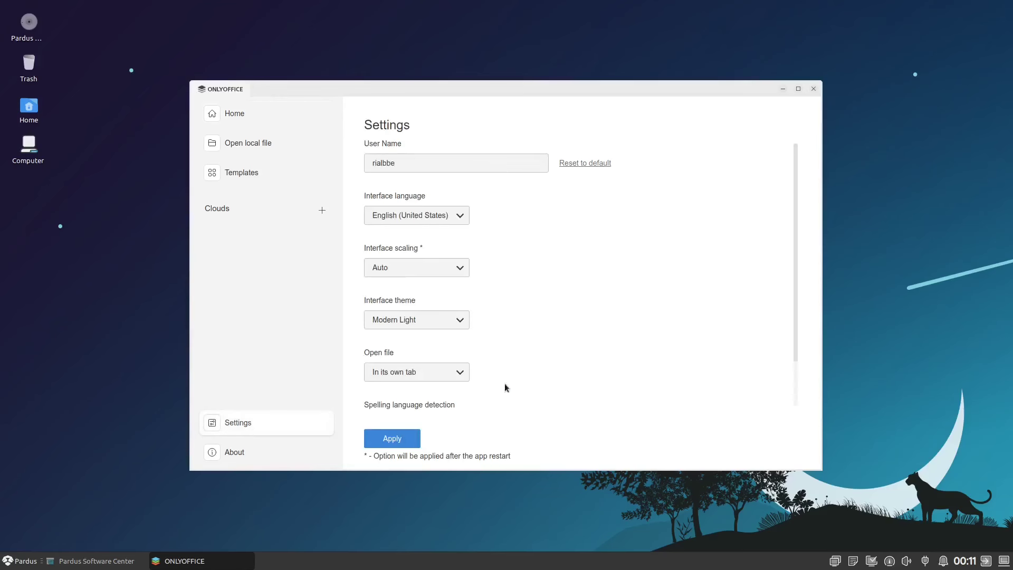
click(429, 321)
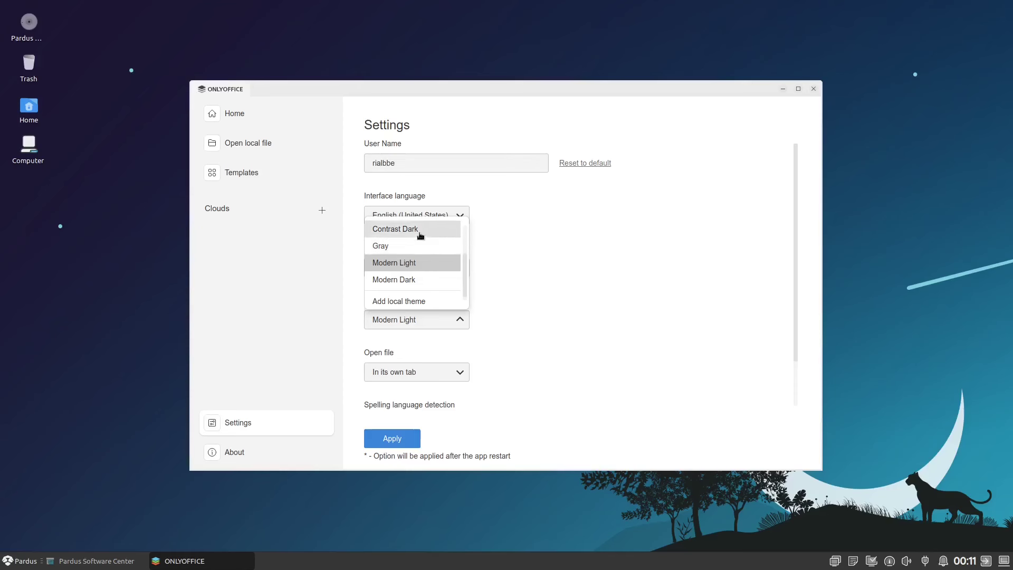
click(426, 278)
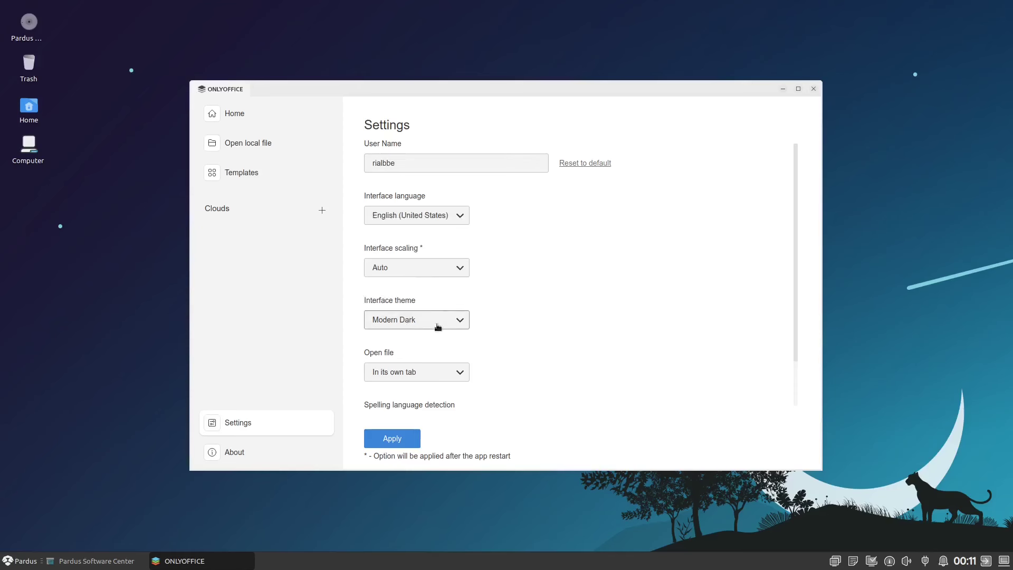
click(391, 437)
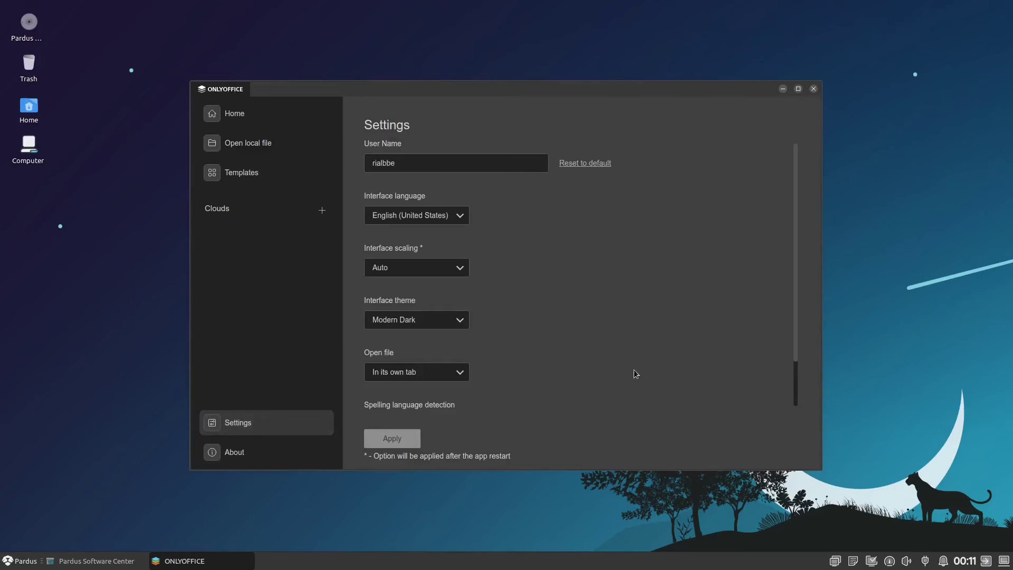
click(432, 320)
click(399, 226)
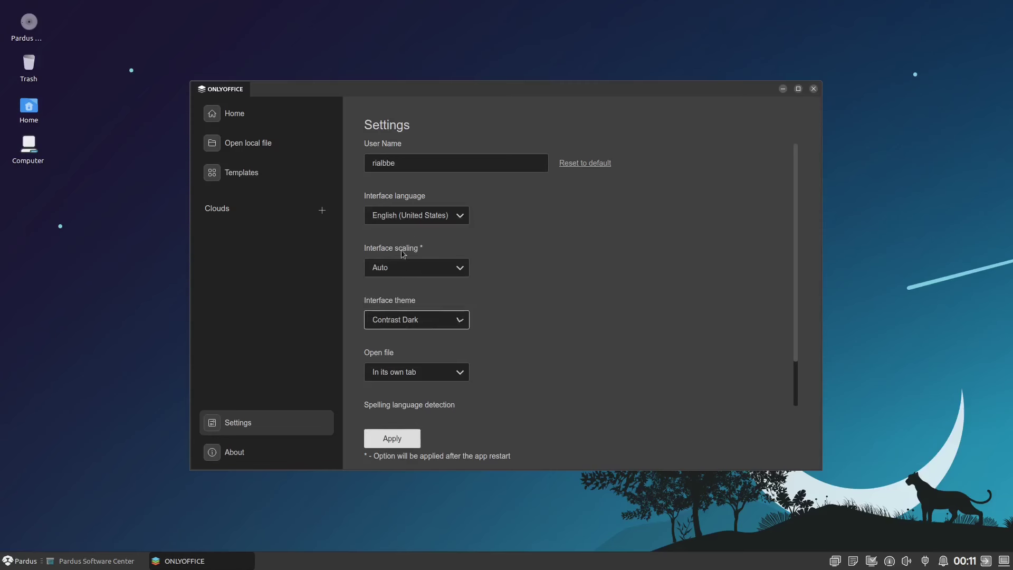
click(403, 437)
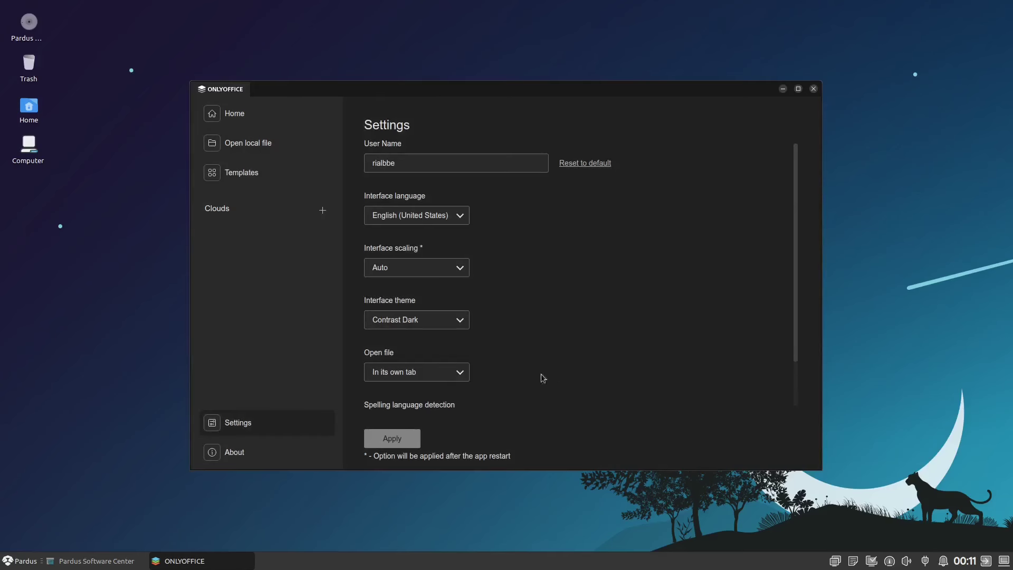
- Briefly apply Modern Light, then settle on the Modern Dark interface theme
click(422, 320)
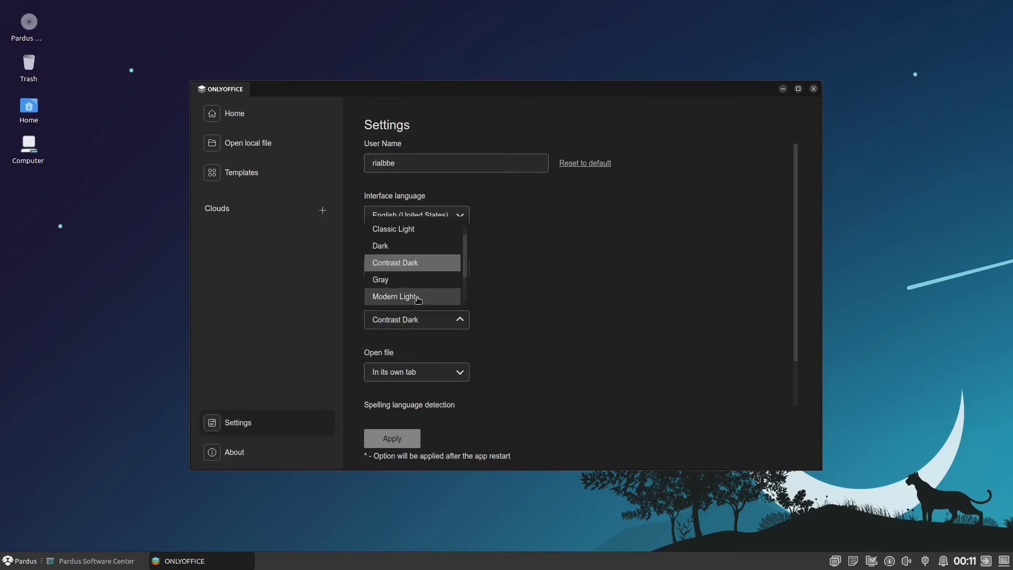
click(419, 298)
click(408, 438)
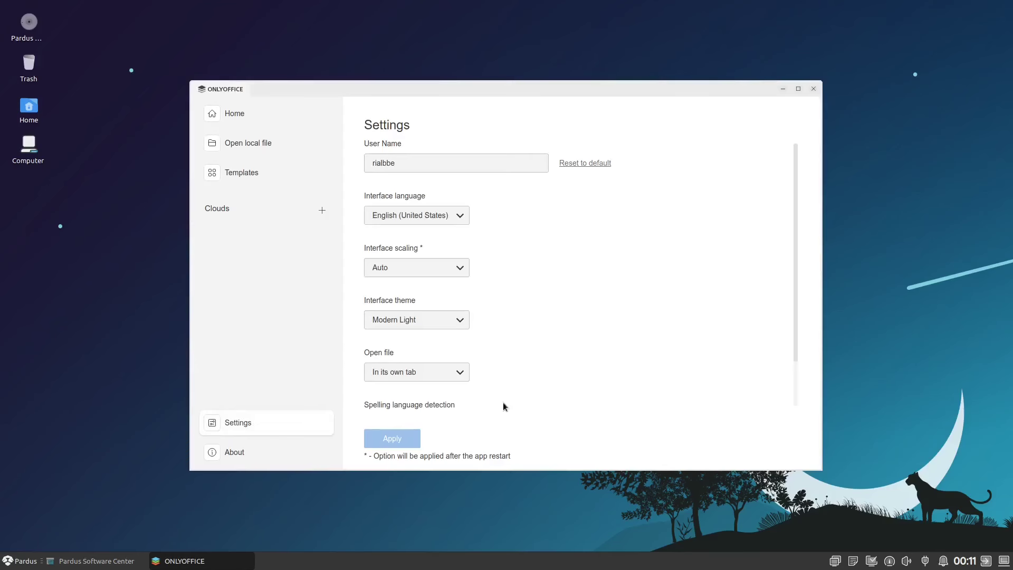
click(435, 321)
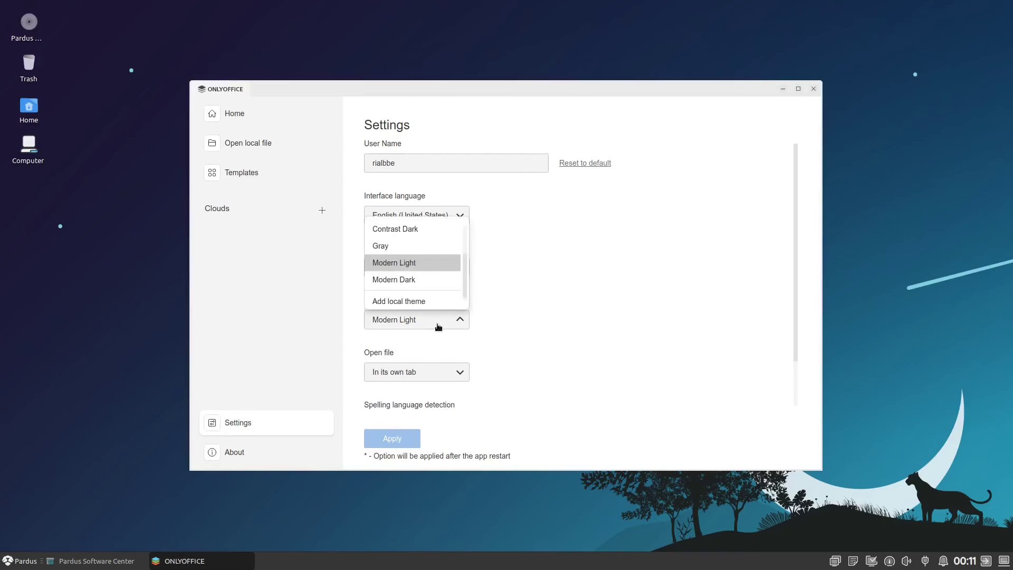
click(415, 280)
click(395, 439)
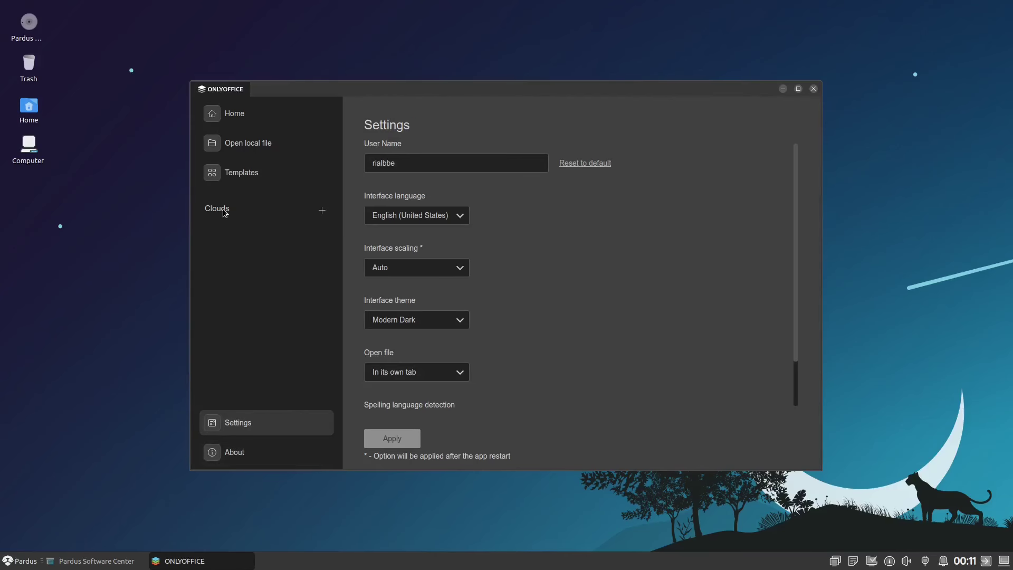
- Browse the list of connectable cloud services, then close the cloud dialog without connecting
click(322, 210)
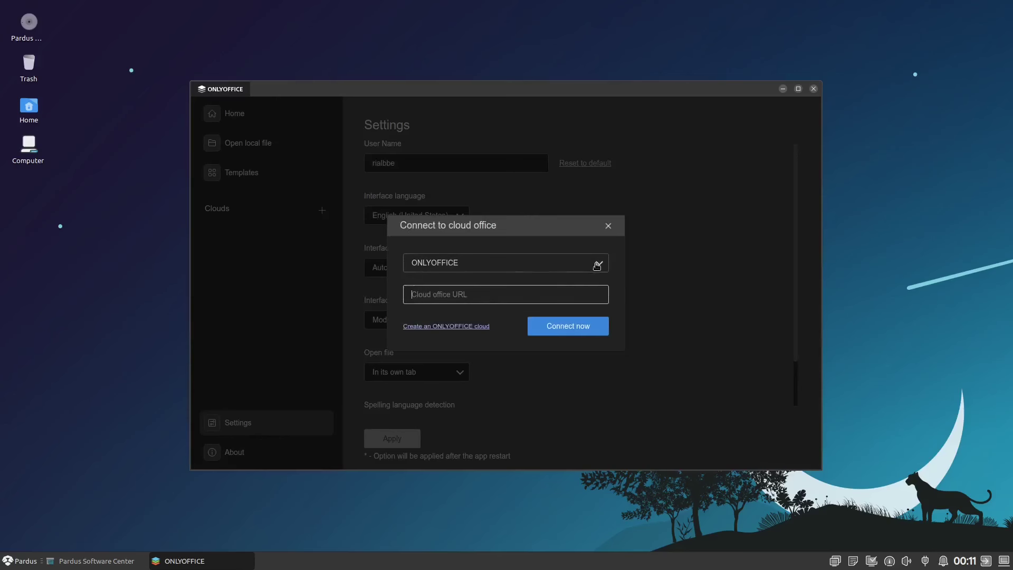
click(597, 265)
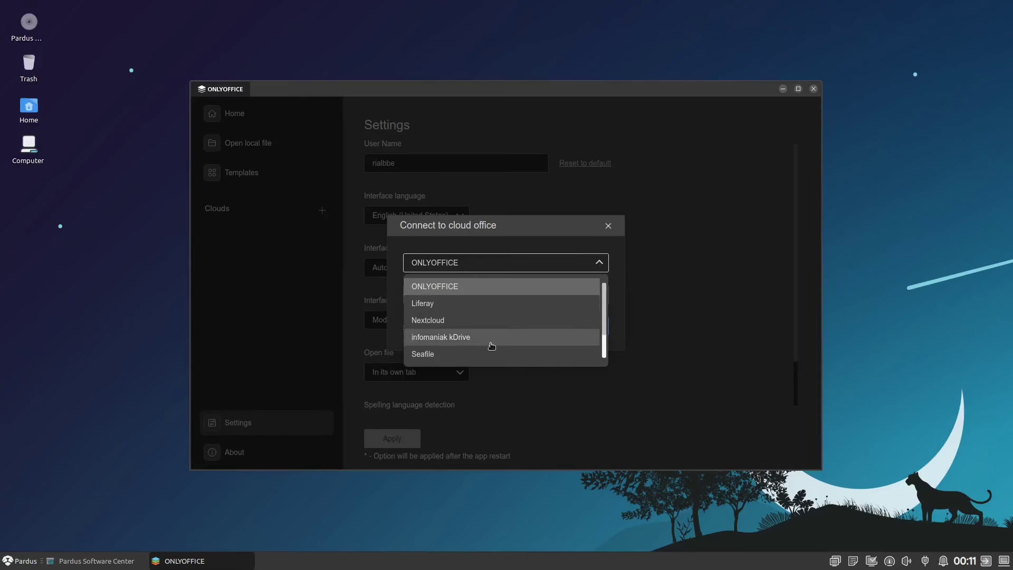
scroll(514, 332, down, 1)
scroll(522, 331, up, 1)
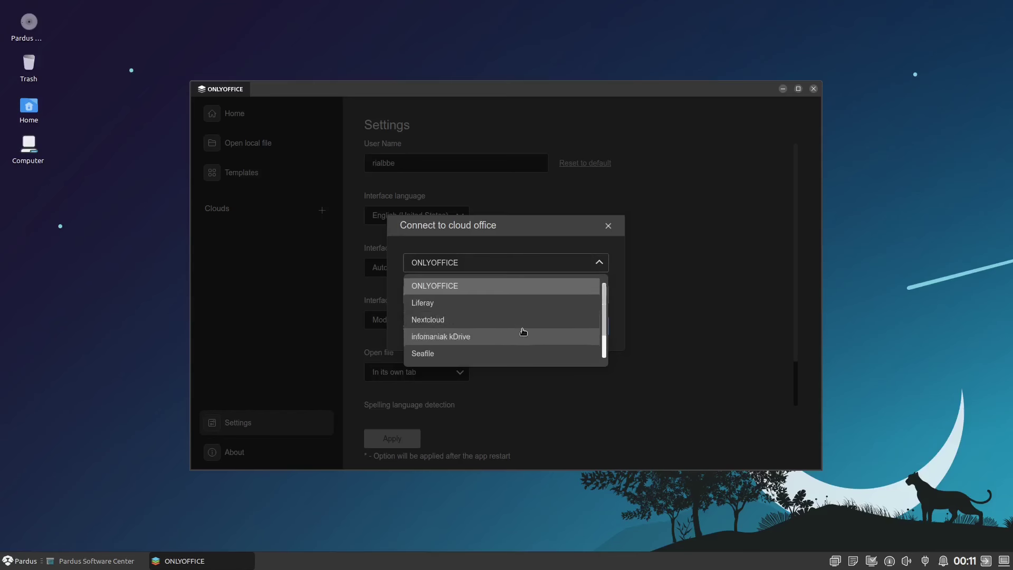
click(607, 226)
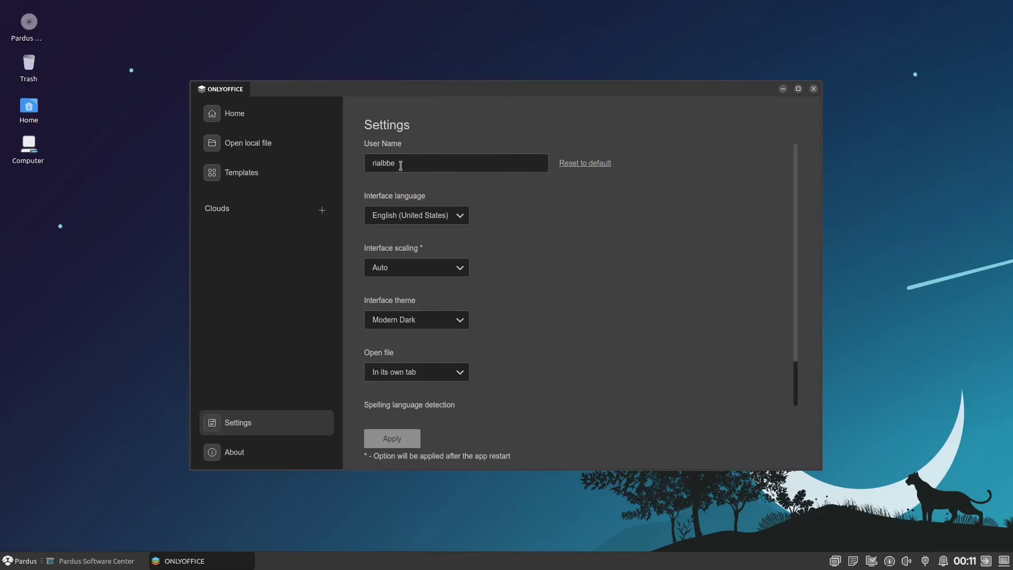
- Look inside Downloads via Open local file, cancel, and close ONLYOFFICE
click(290, 152)
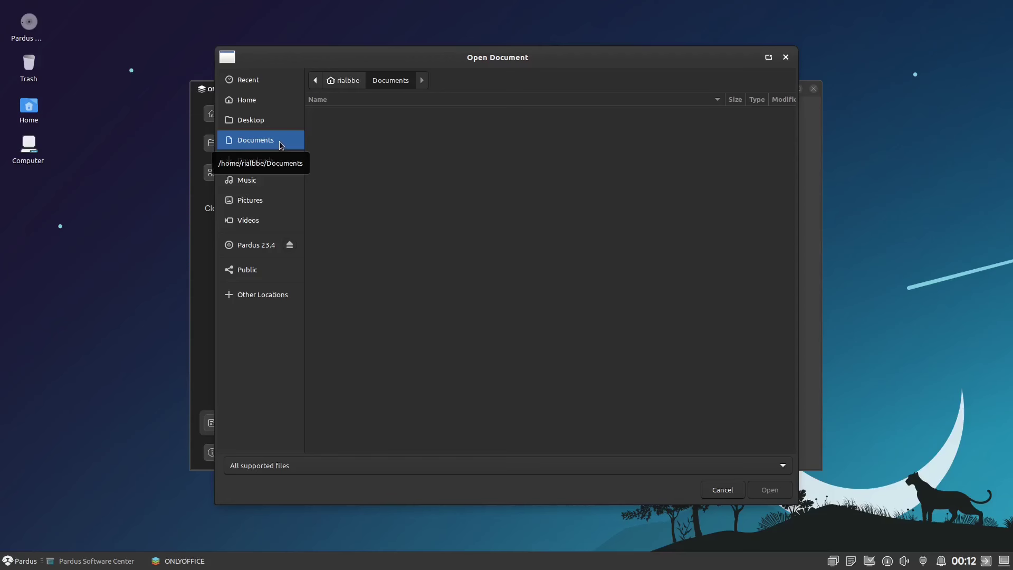
click(298, 165)
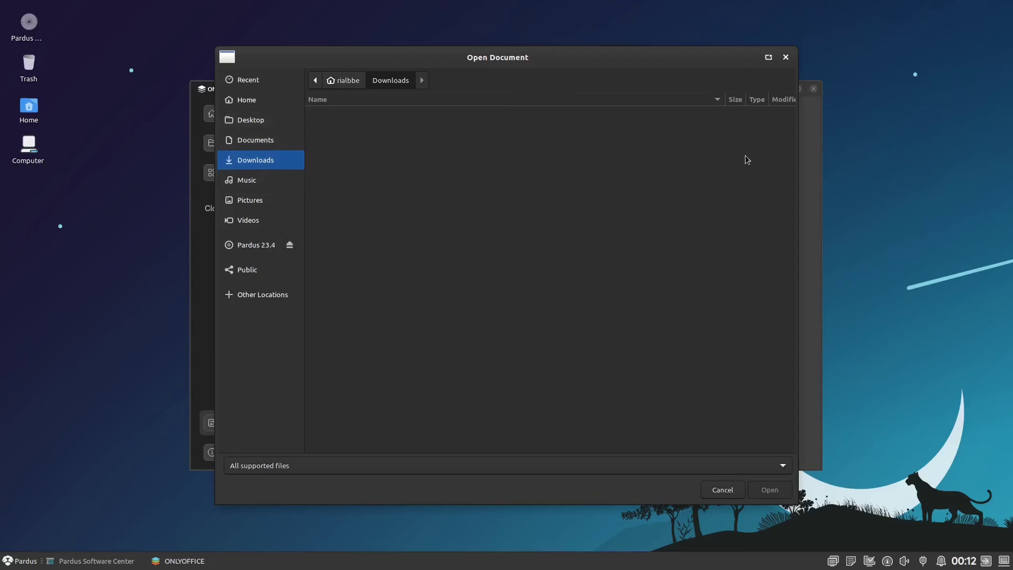
click(785, 59)
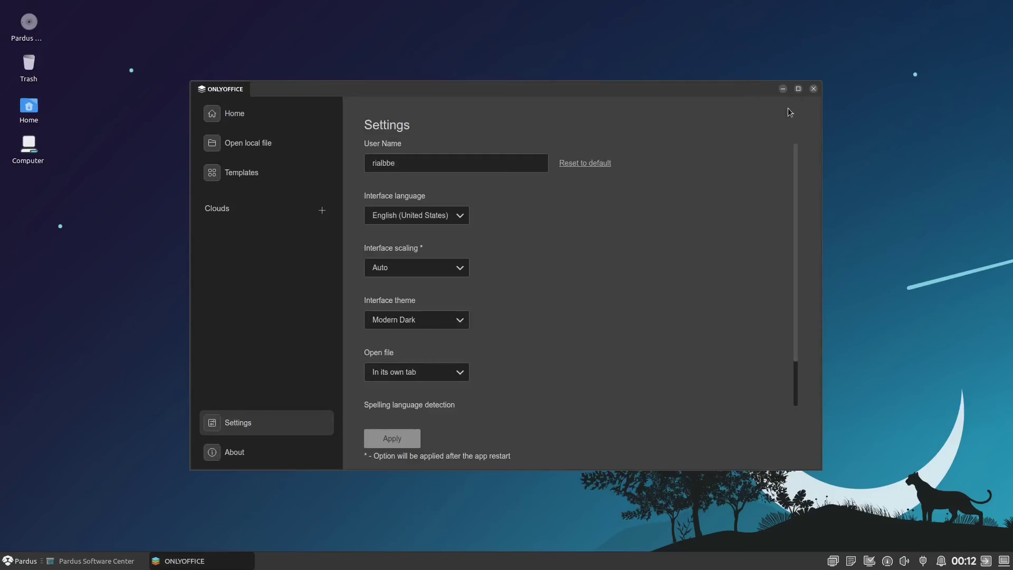
click(813, 88)
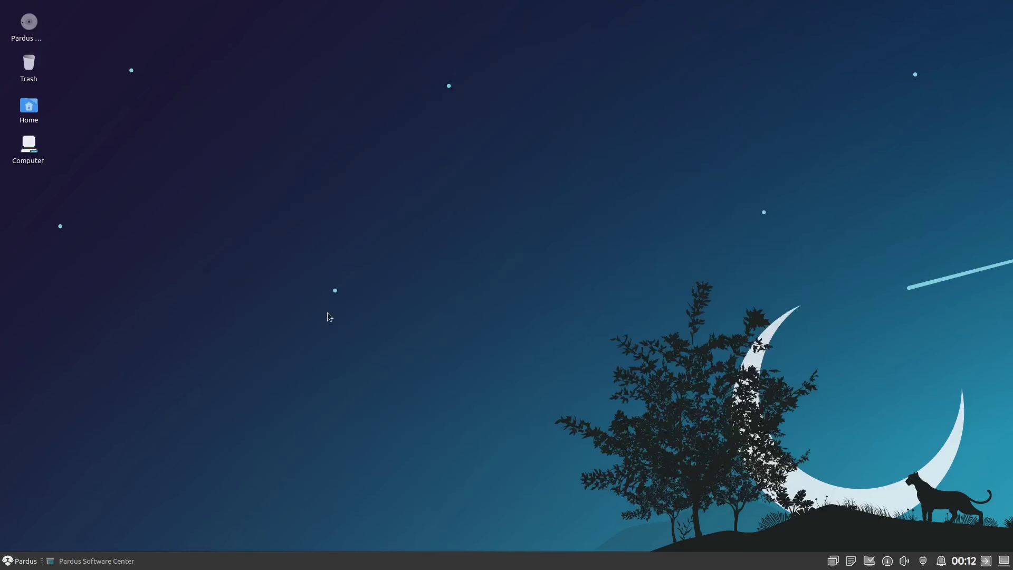
- Restore the Software Center, go back through Office to the store home page, and close it
click(115, 560)
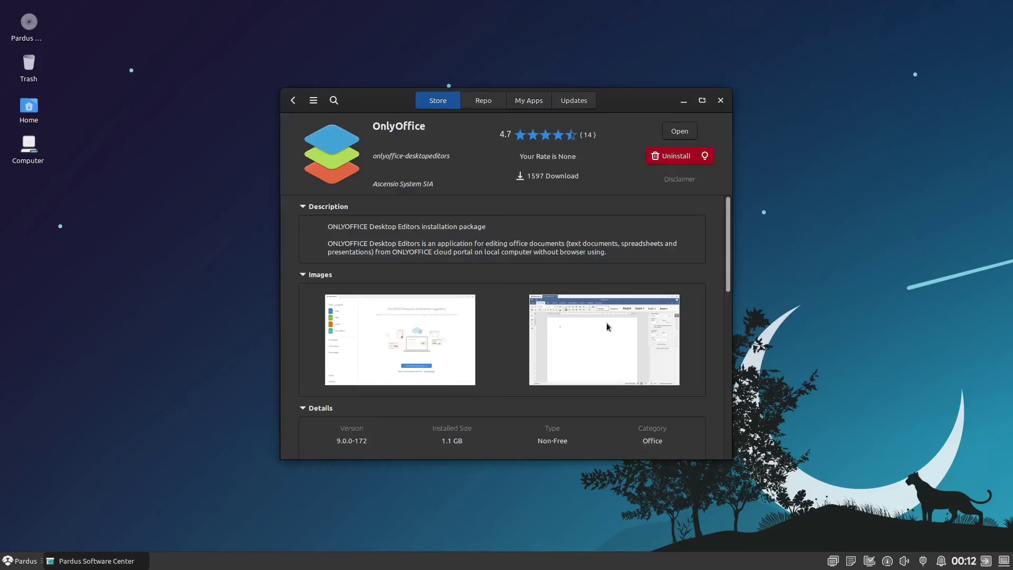
click(293, 102)
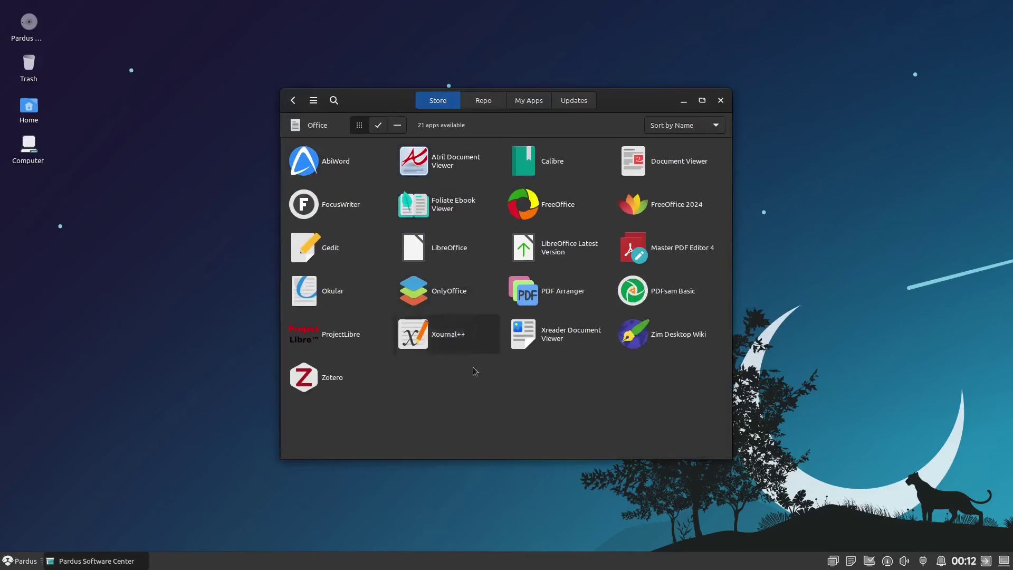
click(292, 101)
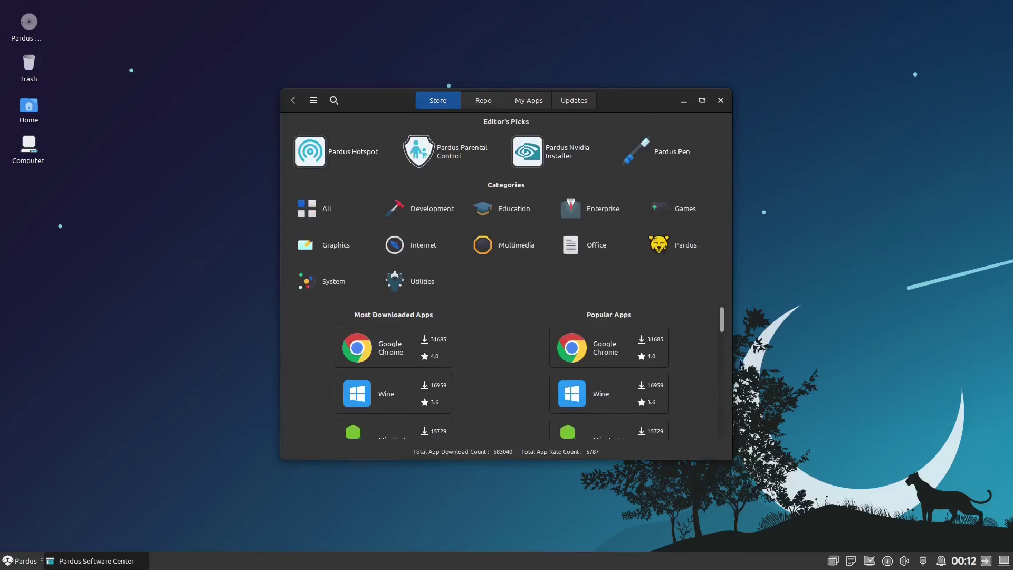
scroll(573, 340, down, 3)
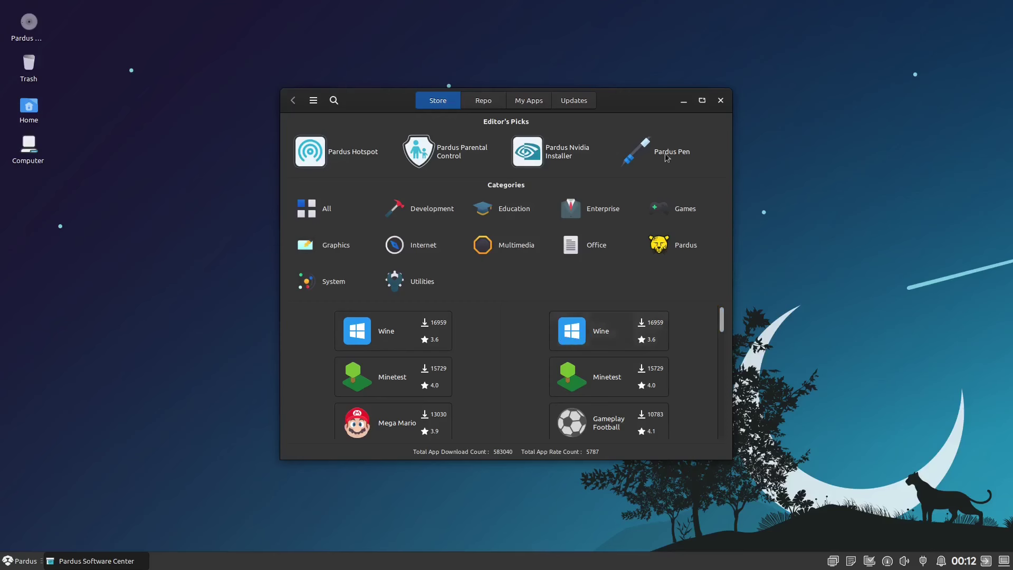
click(719, 102)
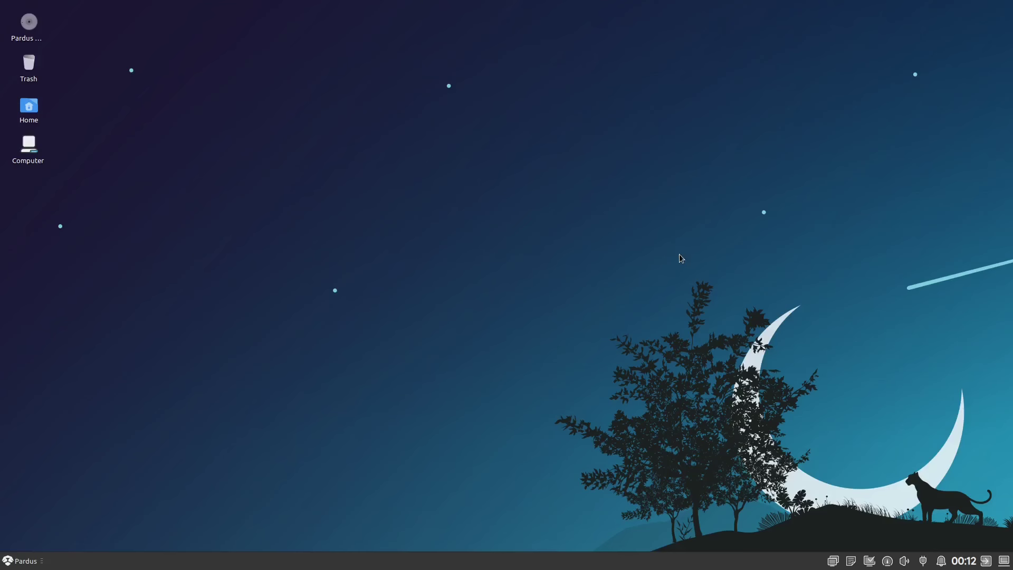
click(20, 563)
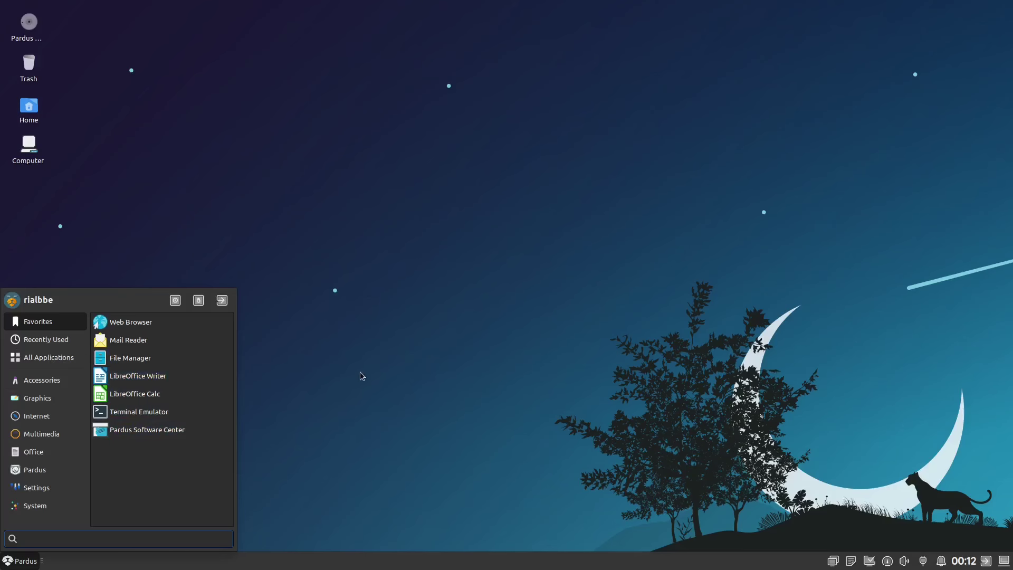
click(399, 364)
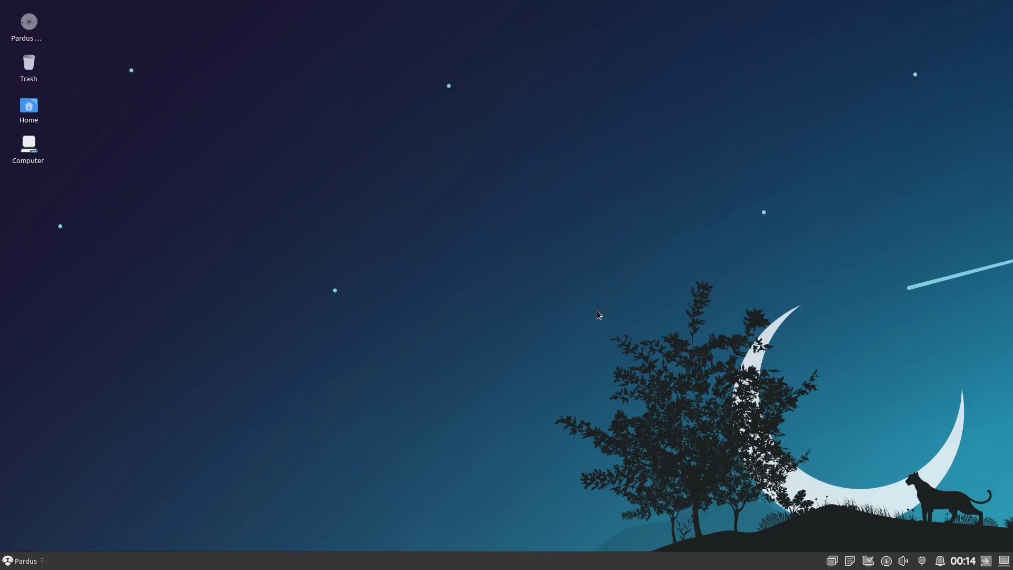
- Open the log-out dialog from the panel and from the Pardus menu, cancelling both times
click(985, 560)
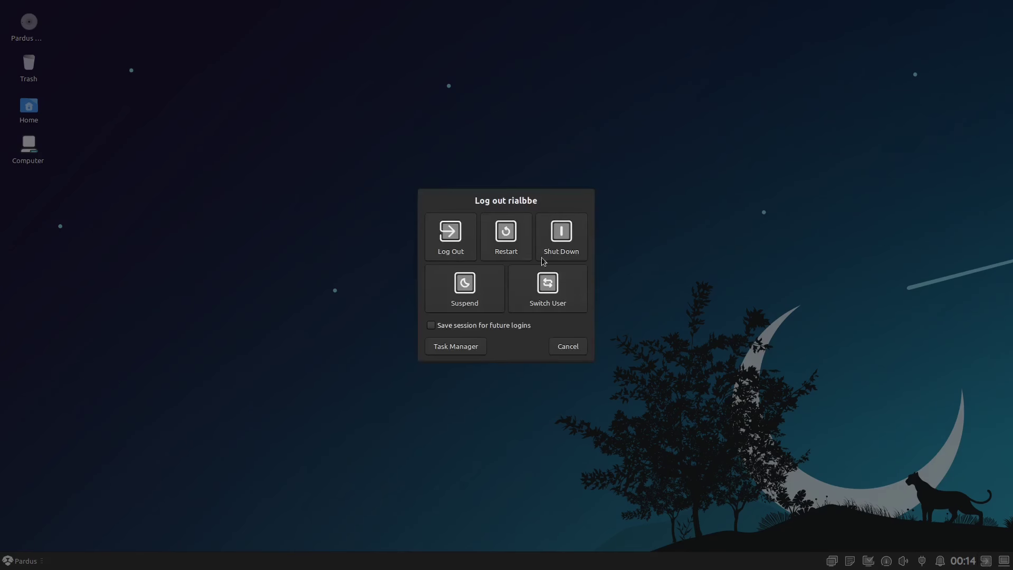
click(559, 351)
click(23, 563)
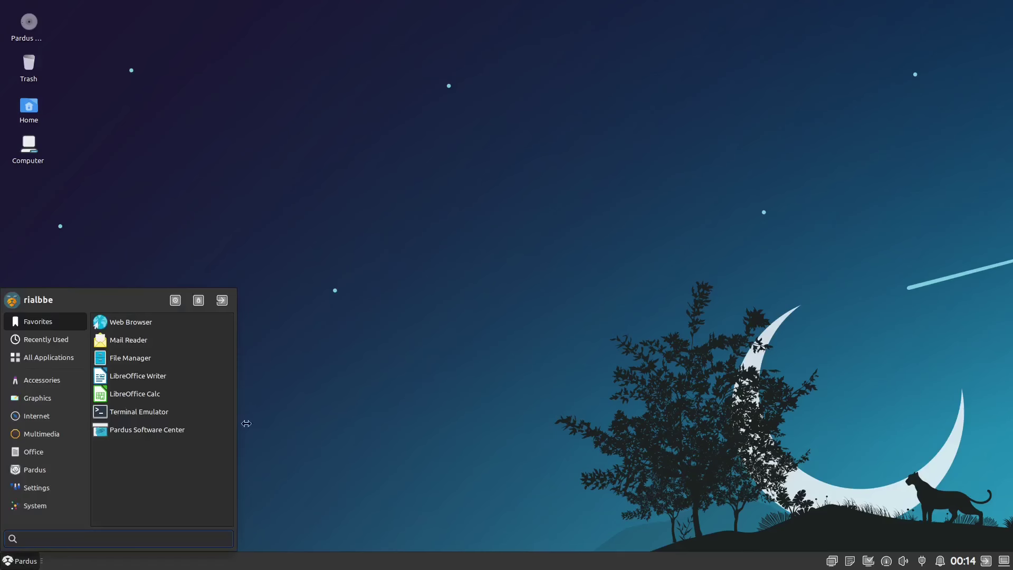
click(222, 300)
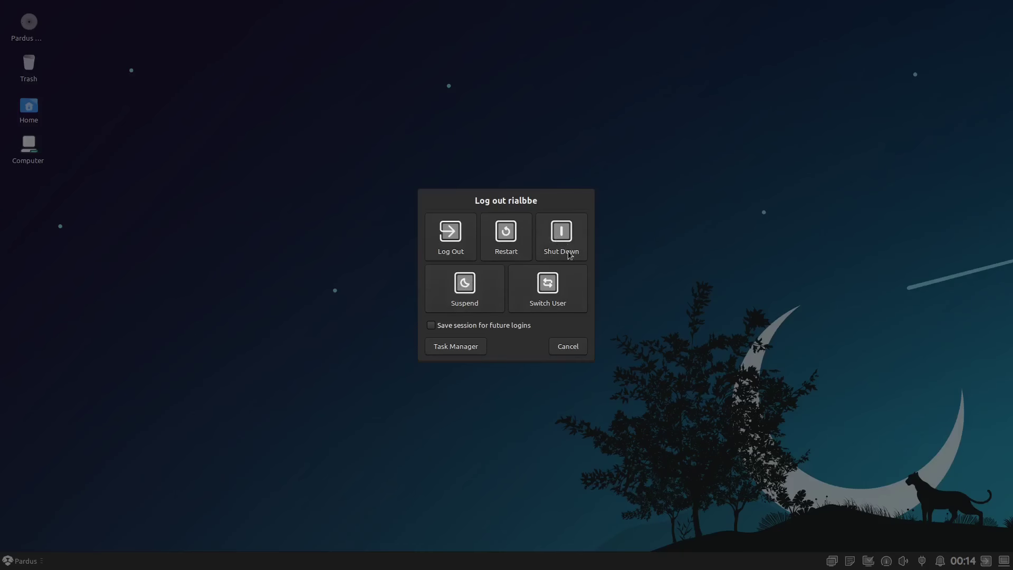
click(580, 348)
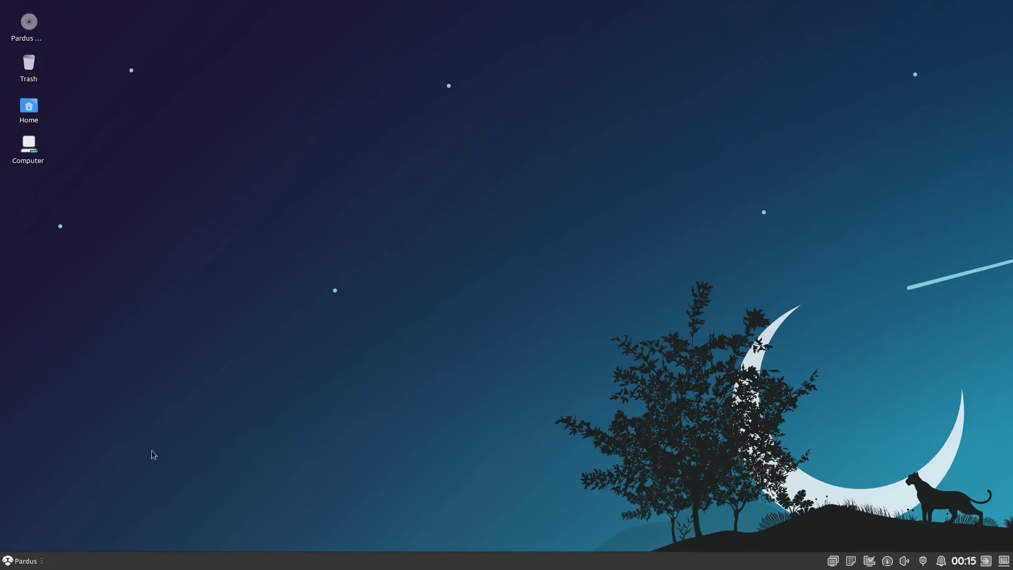
- Reopen the log-out options from the Pardus menu and shut down the virtual machine
click(21, 561)
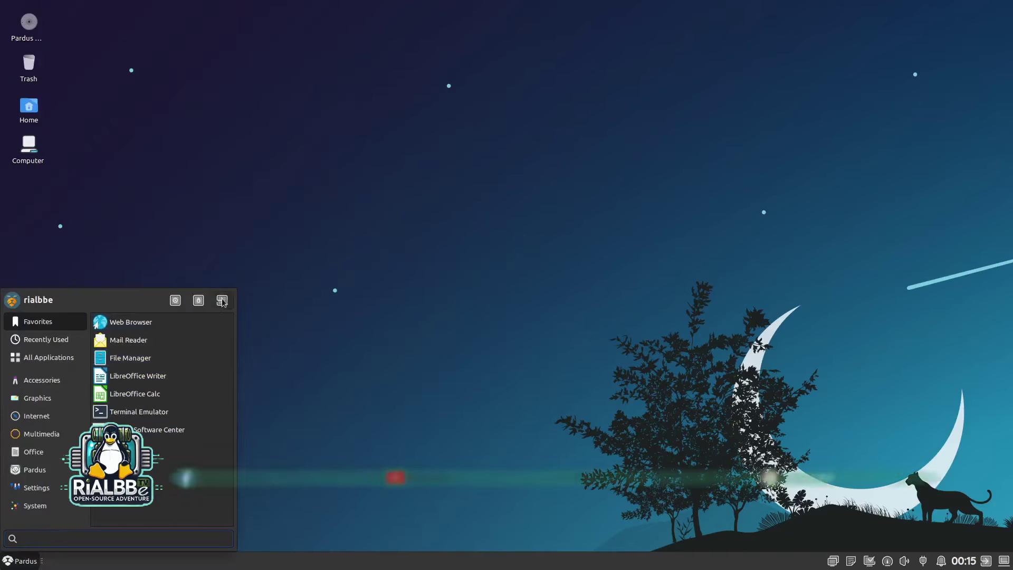
click(222, 300)
key(Escape)
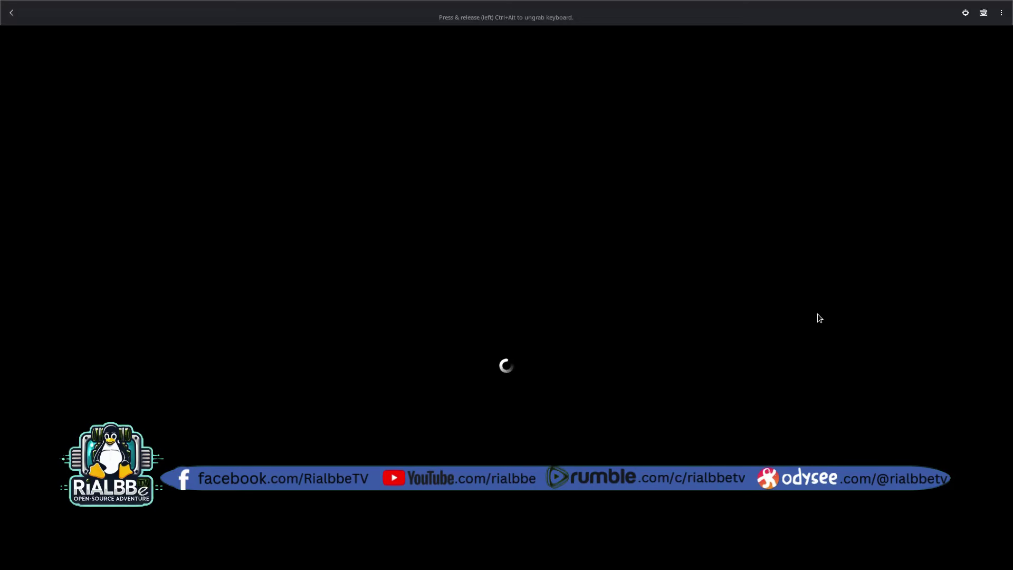